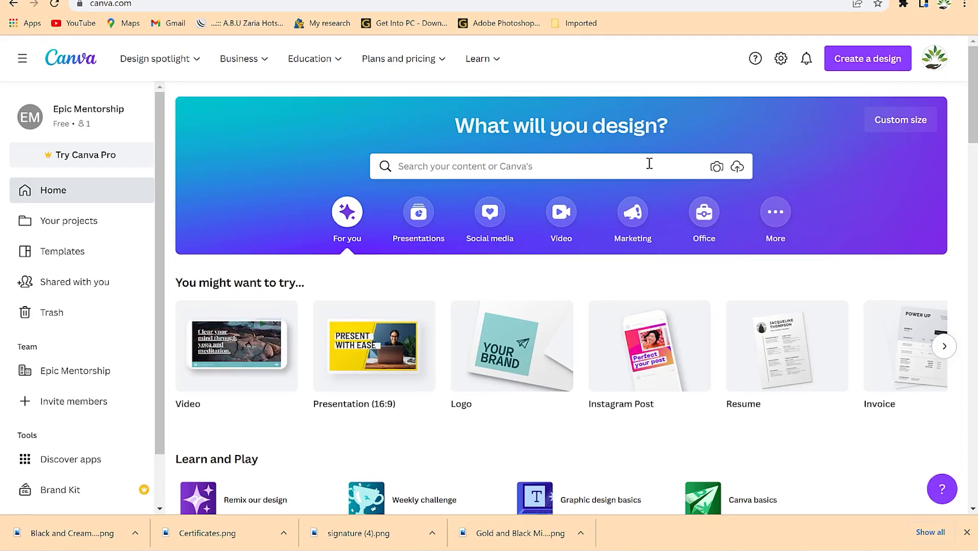
Step: Search the template library for "calenda" and choose the Calendar 1920 × 1080 px format
{"action": "left_click", "coordinate": [621, 169]}
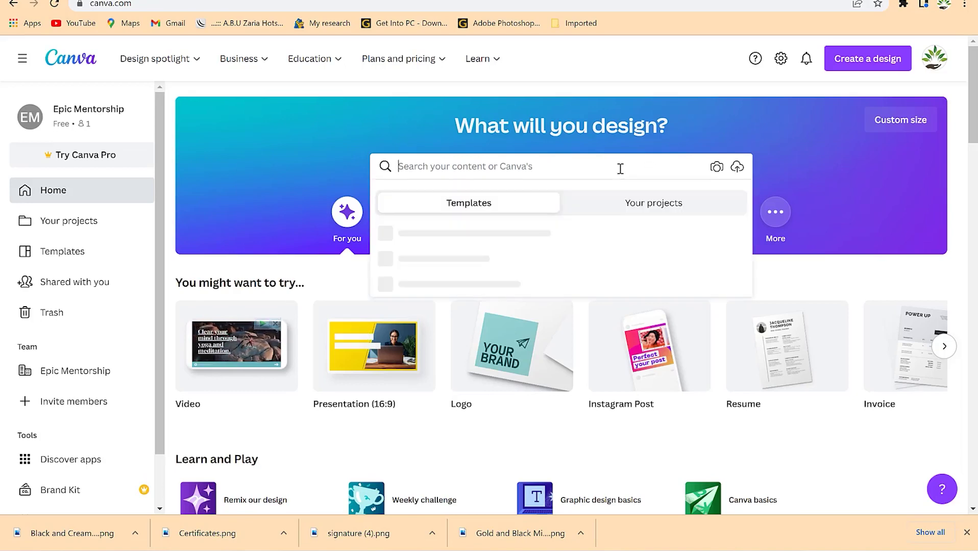
{"action": "type", "text": "calenda"}
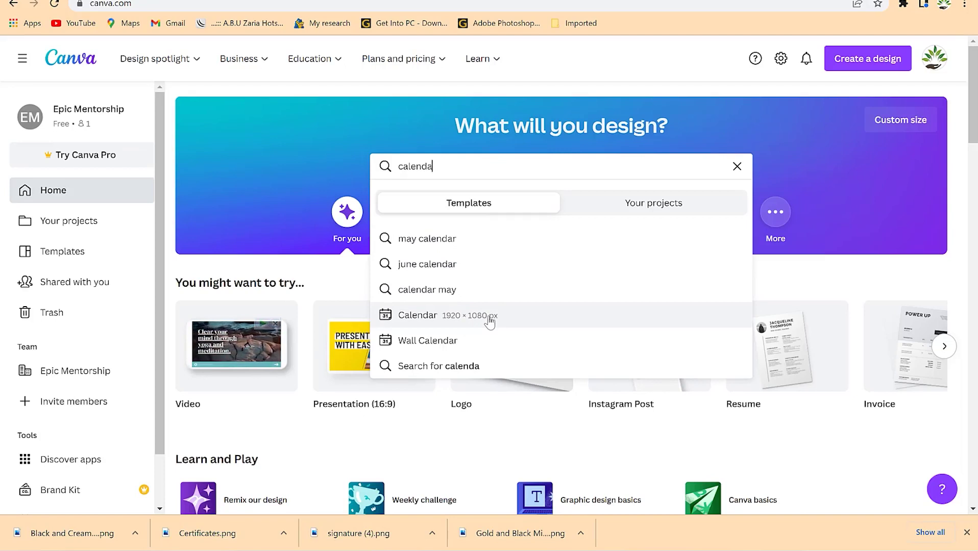
{"action": "left_click", "coordinate": [430, 316]}
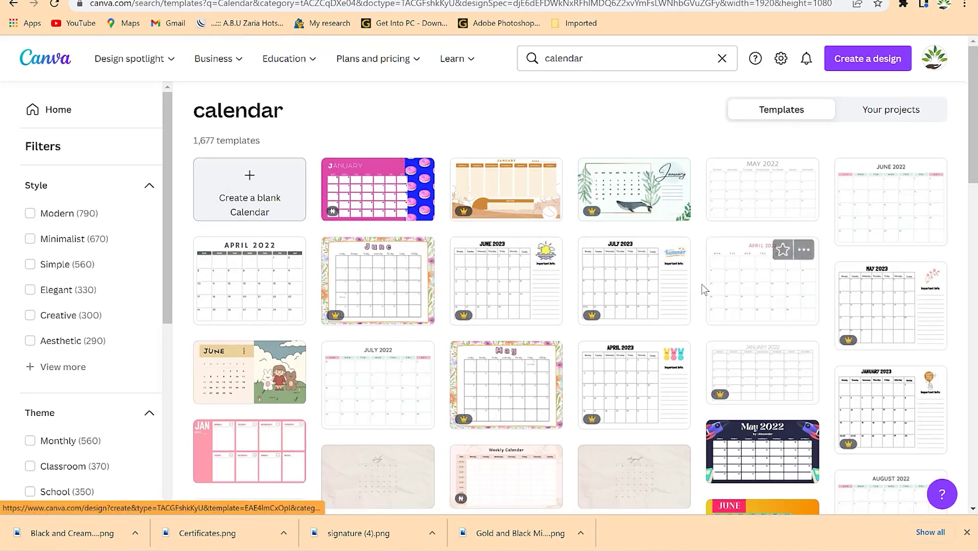
Step: Browse the calendar templates and open the December 2022 template in a new browser tab
{"action": "scroll", "coordinate": [690, 309], "scroll_direction": "down", "scroll_amount": 3}
{"action": "scroll", "coordinate": [643, 306], "scroll_direction": "down", "scroll_amount": 4}
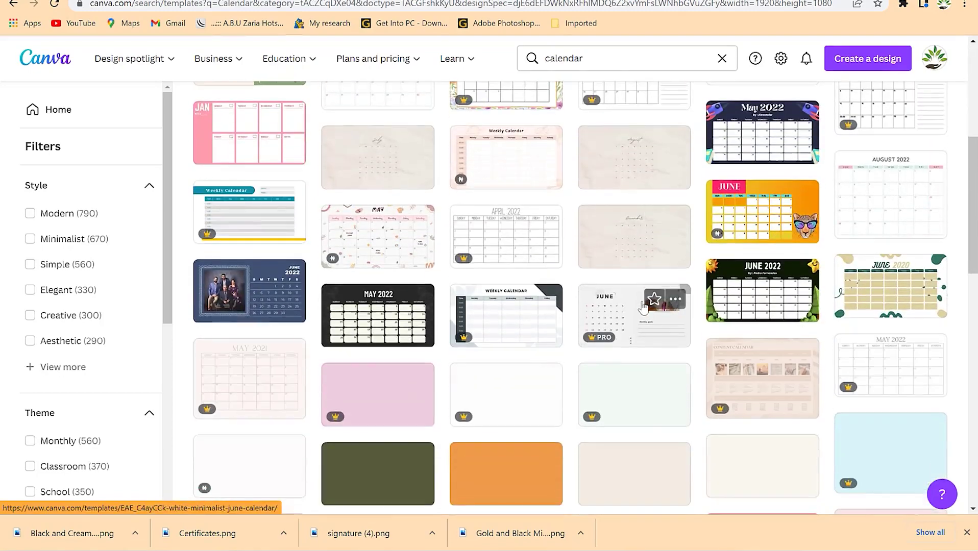
{"action": "scroll", "coordinate": [643, 306], "scroll_direction": "down", "scroll_amount": 3}
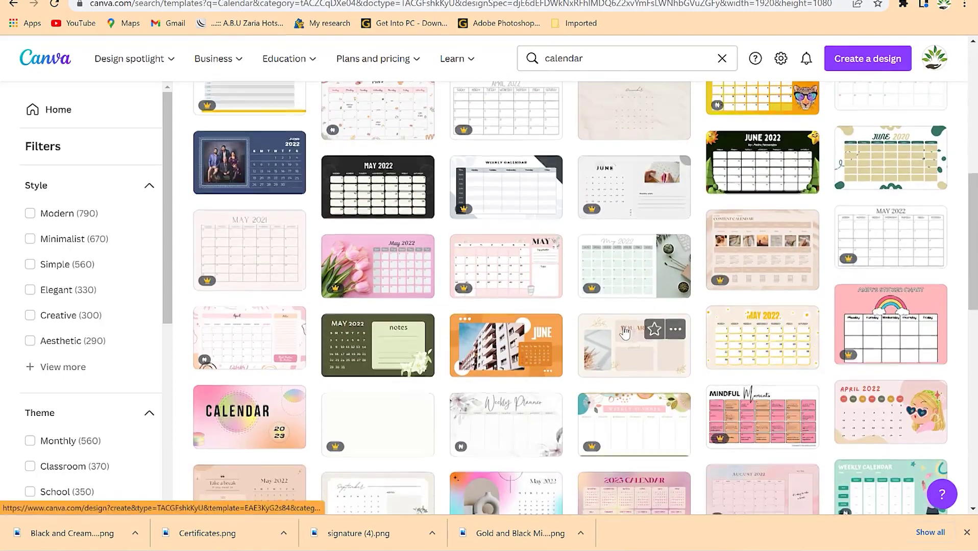
{"action": "scroll", "coordinate": [625, 332], "scroll_direction": "down", "scroll_amount": 1}
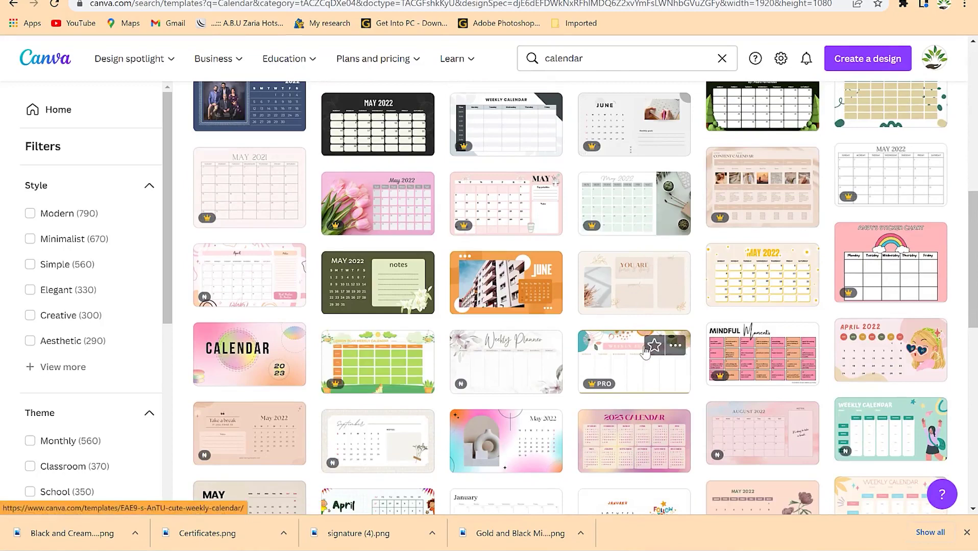
{"action": "scroll", "coordinate": [560, 369], "scroll_direction": "down", "scroll_amount": 2}
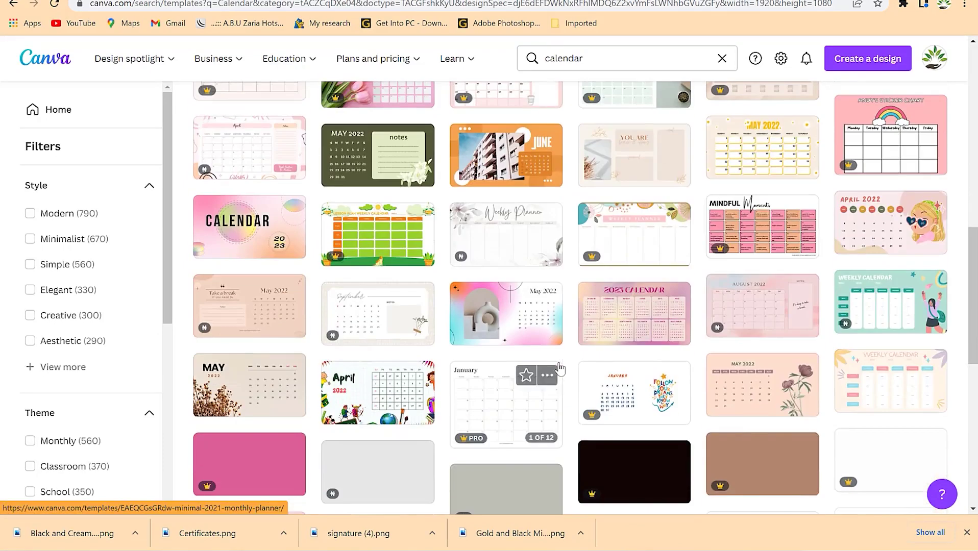
{"action": "scroll", "coordinate": [496, 355], "scroll_direction": "down", "scroll_amount": 1}
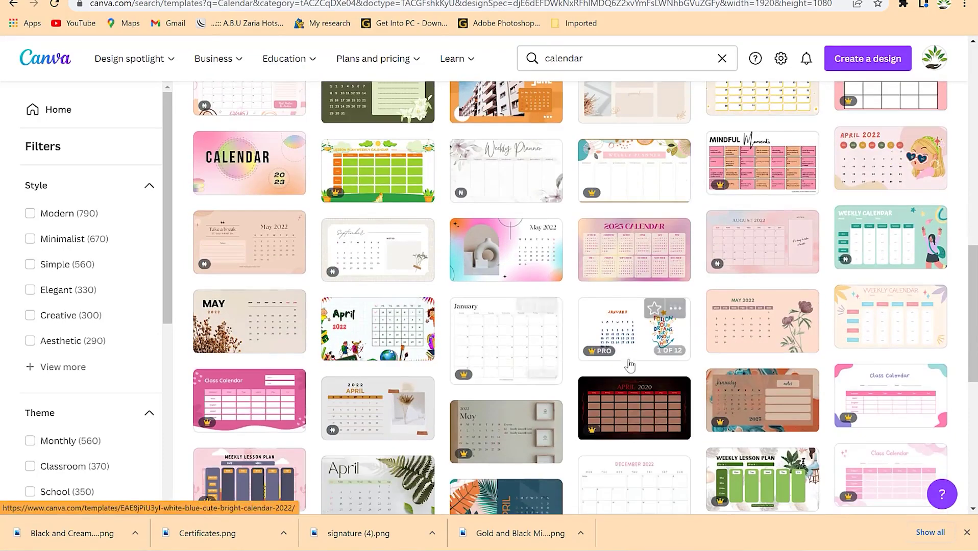
{"action": "scroll", "coordinate": [759, 380], "scroll_direction": "down", "scroll_amount": 3}
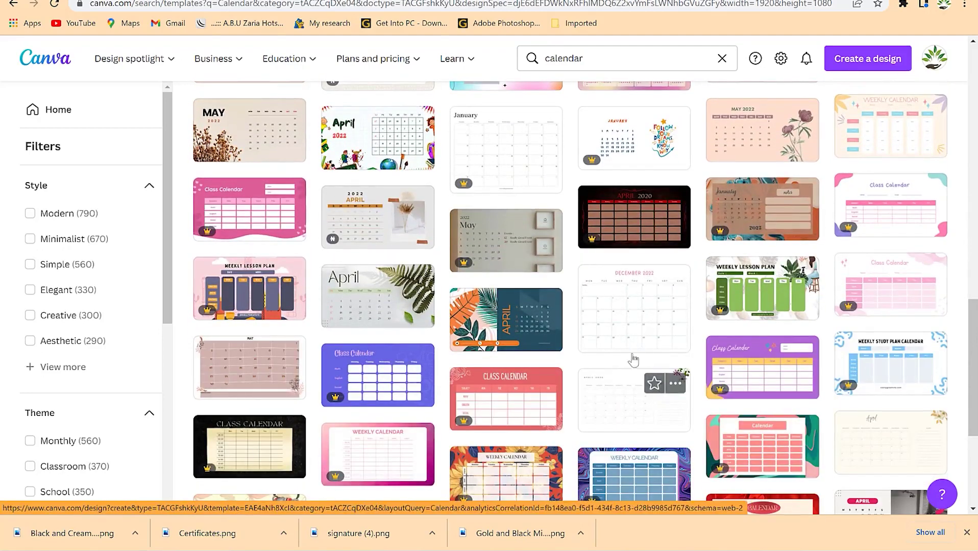
{"action": "right_click", "coordinate": [624, 319]}
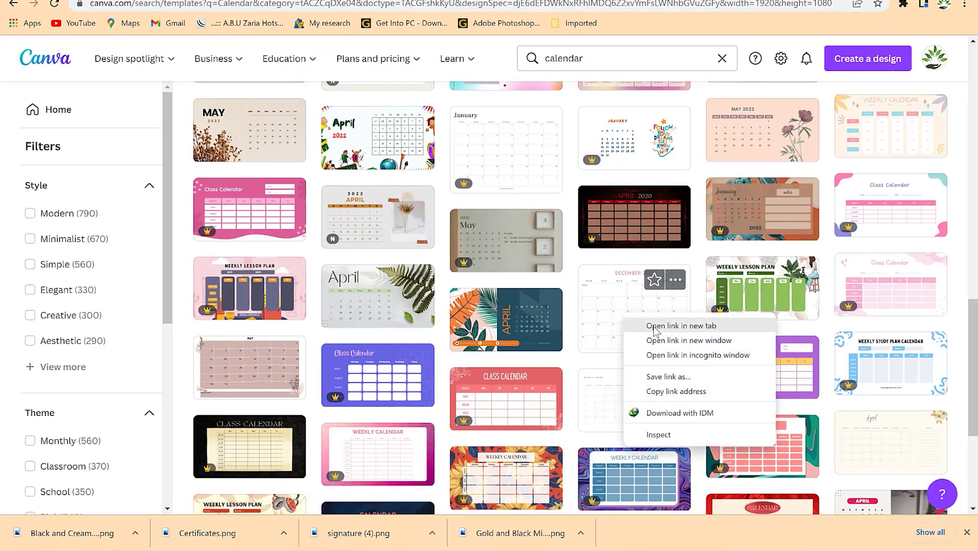
{"action": "left_click", "coordinate": [653, 327]}
Step: Browse further templates and open the dark blue Classroom Calendar template in a new browser tab
{"action": "scroll", "coordinate": [646, 313], "scroll_direction": "down", "scroll_amount": 5}
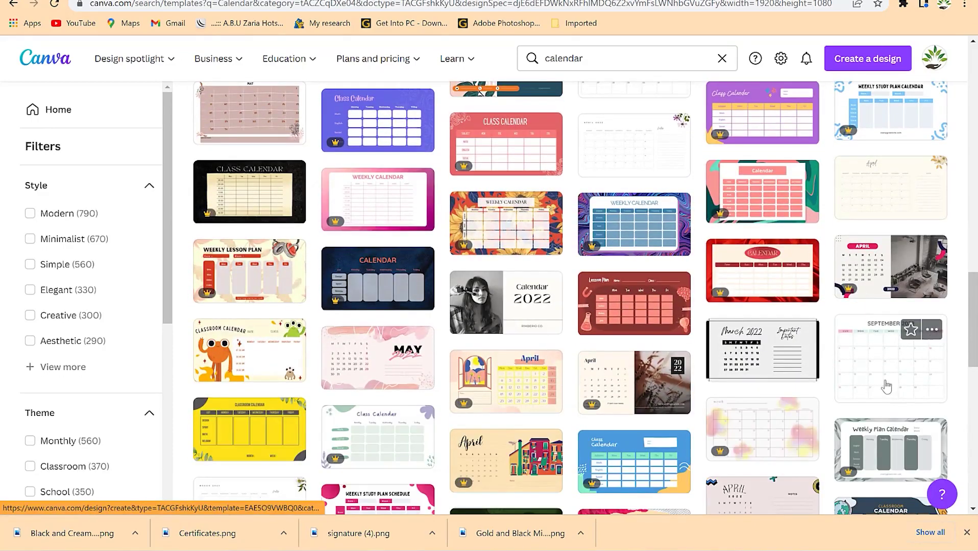
{"action": "scroll", "coordinate": [872, 375], "scroll_direction": "down", "scroll_amount": 1}
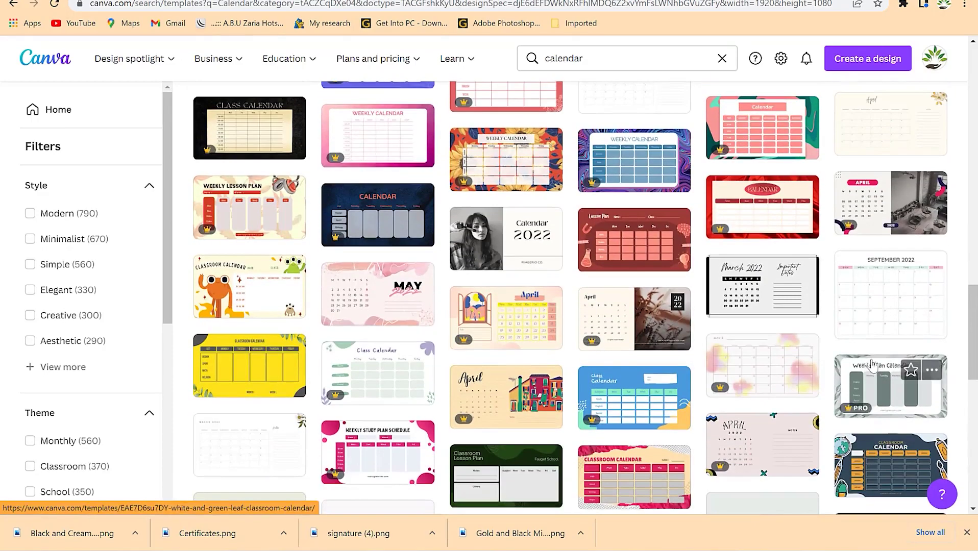
{"action": "right_click", "coordinate": [870, 316]}
{"action": "key", "text": "Escape"}
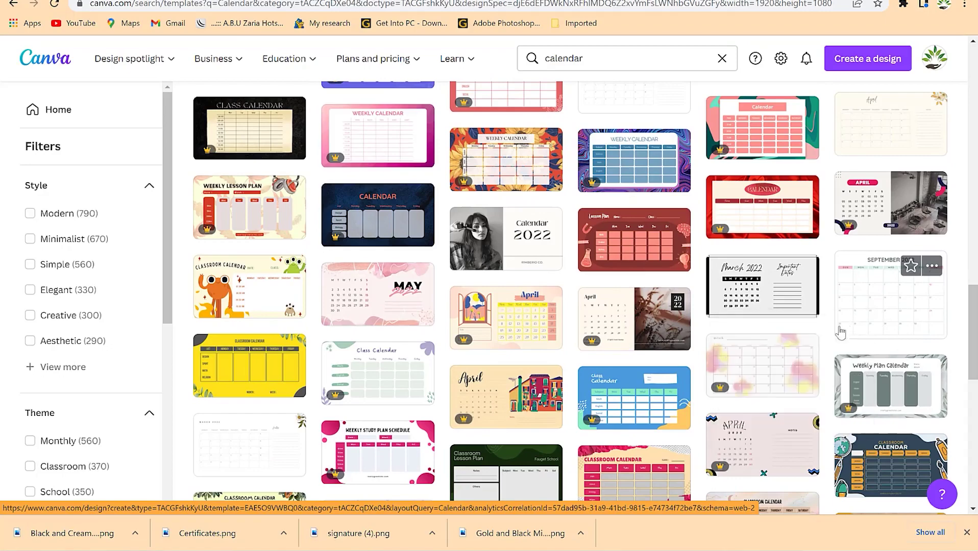
{"action": "scroll", "coordinate": [867, 307], "scroll_direction": "down", "scroll_amount": 4}
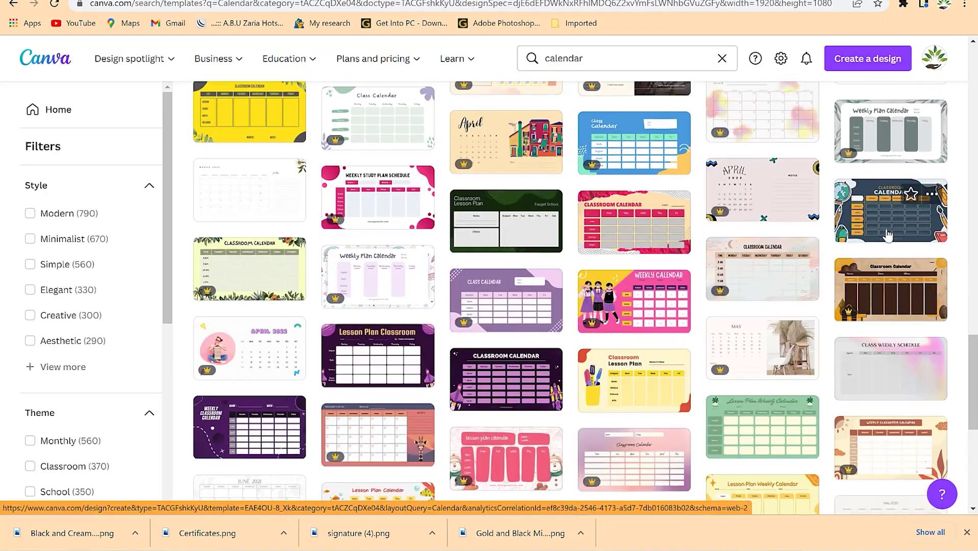
{"action": "right_click", "coordinate": [870, 217]}
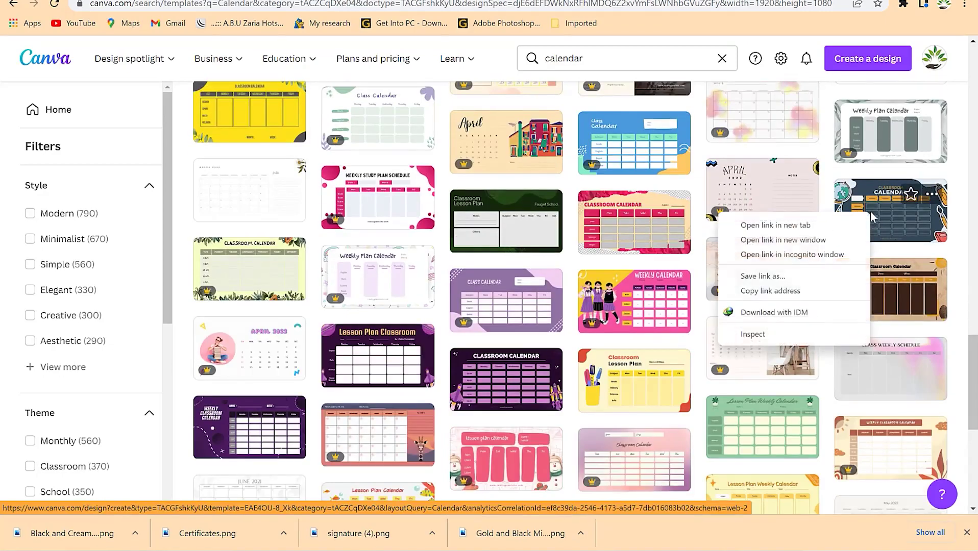
{"action": "left_click", "coordinate": [837, 222]}
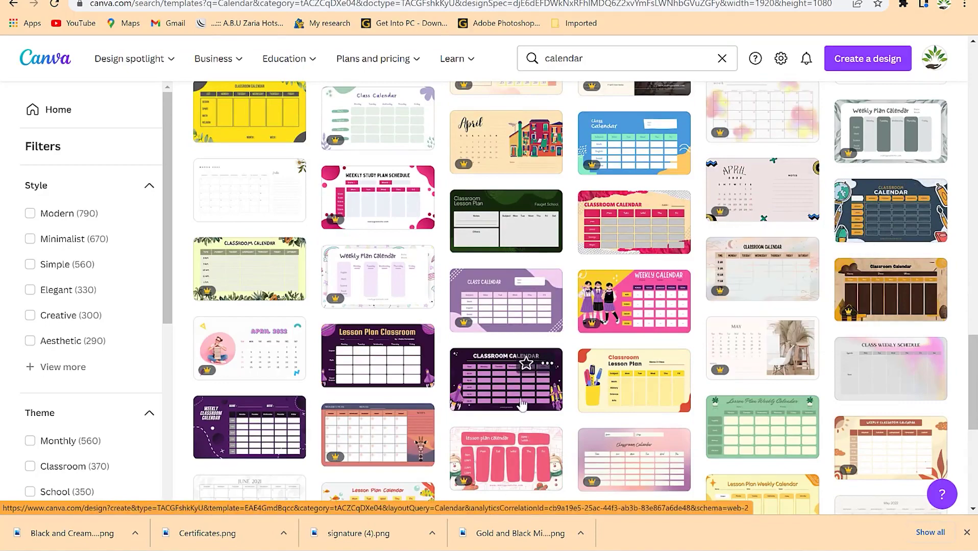
{"action": "scroll", "coordinate": [542, 402], "scroll_direction": "down", "scroll_amount": 3}
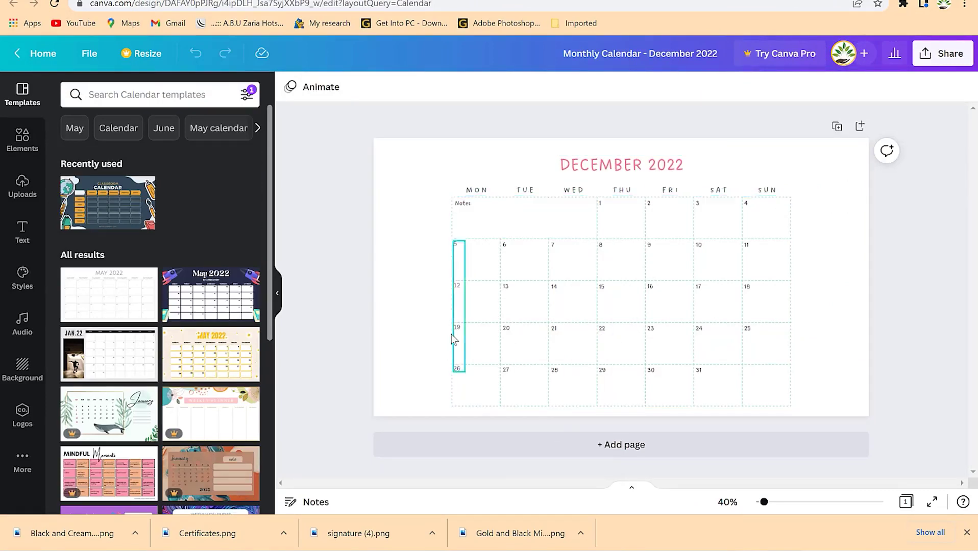
Step: Add a blank page to the December 2022 calendar design and duplicate the December page
{"action": "left_click", "coordinate": [627, 452]}
{"action": "scroll", "coordinate": [742, 257], "scroll_direction": "up", "scroll_amount": 5}
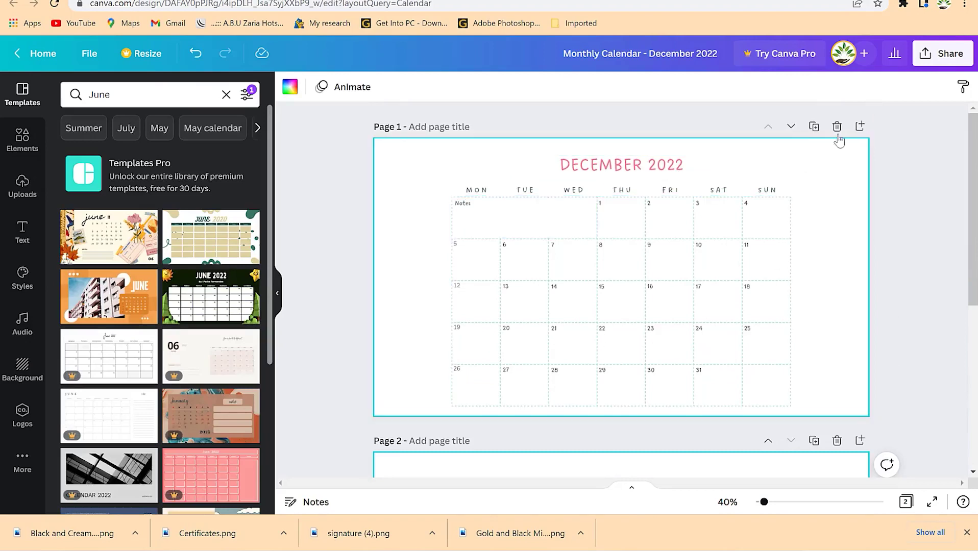
{"action": "left_click", "coordinate": [814, 128]}
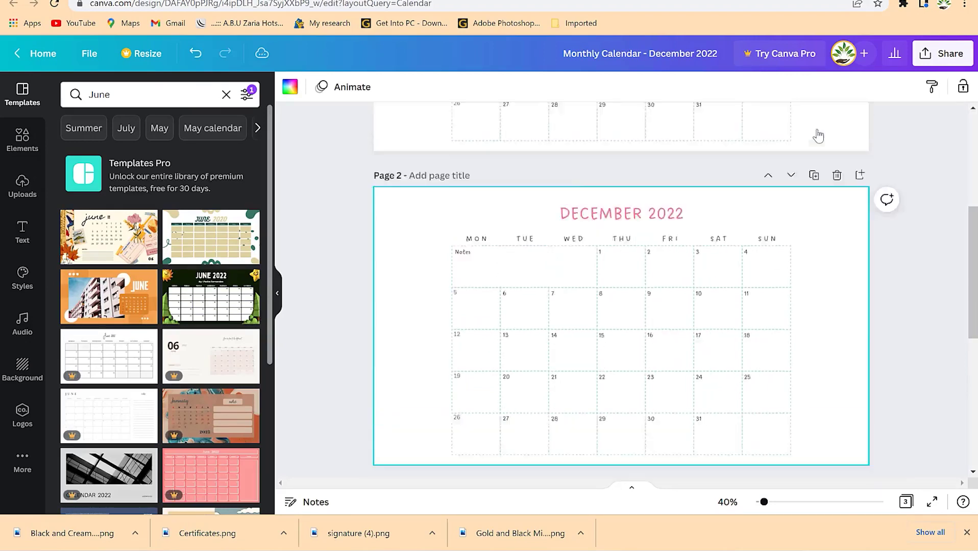
Step: Change the title of the duplicated calendar on page 2 to "NOVEMBER 2022"
{"action": "scroll", "coordinate": [556, 343], "scroll_direction": "up", "scroll_amount": 6}
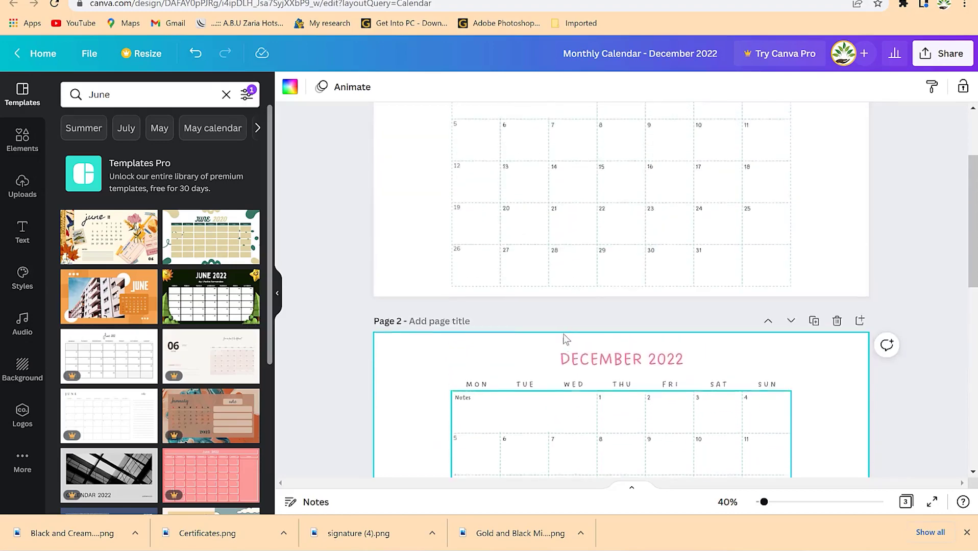
{"action": "scroll", "coordinate": [593, 459], "scroll_direction": "down", "scroll_amount": 3}
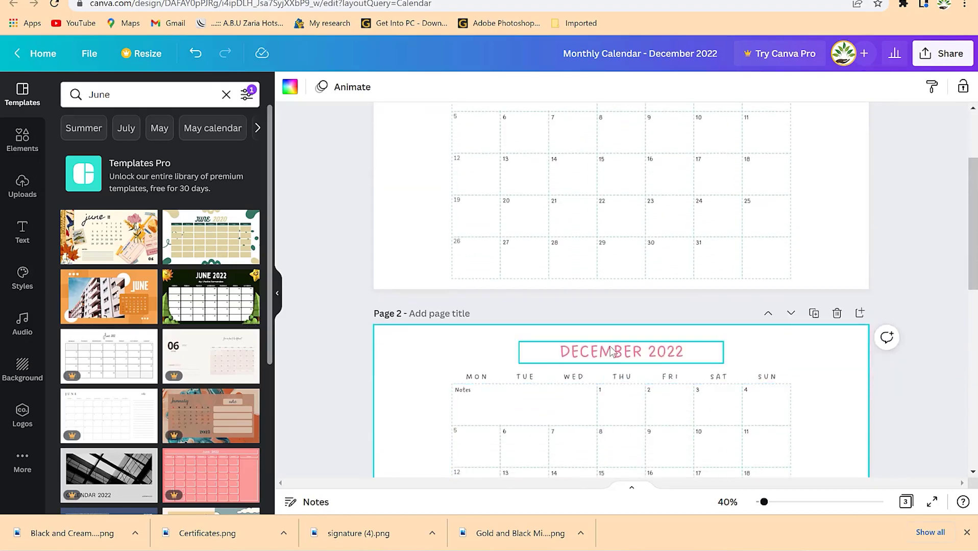
{"action": "double_click", "coordinate": [611, 351]}
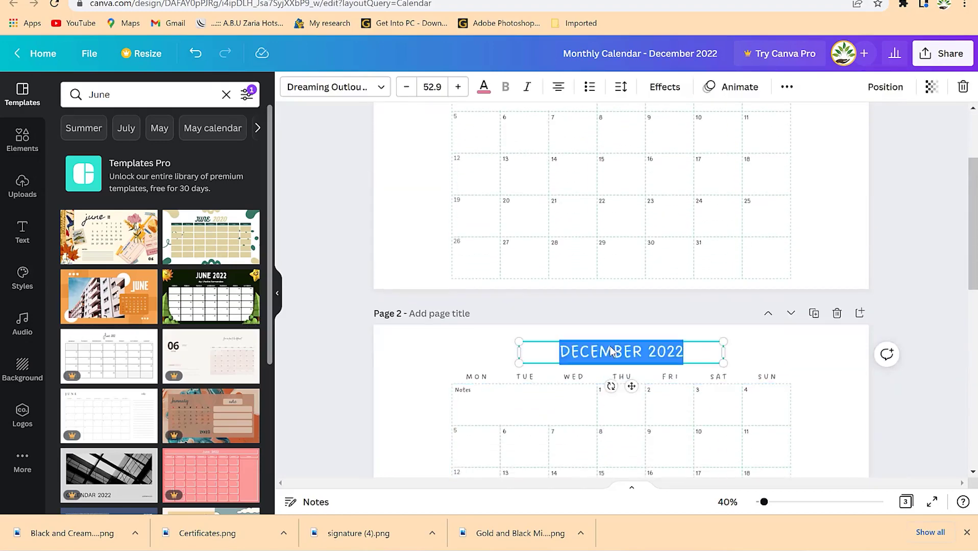
{"action": "type", "text": "NOVEMBER 2022"}
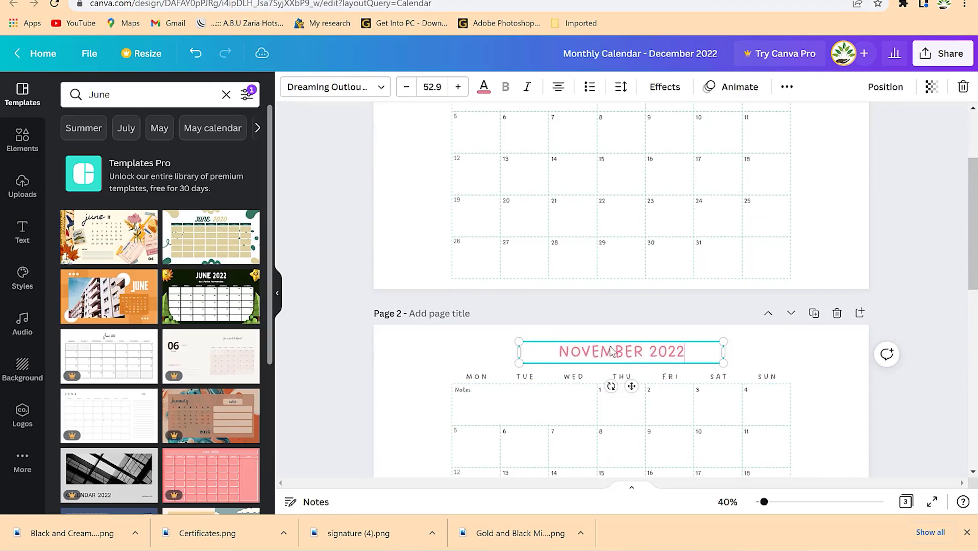
{"action": "left_click", "coordinate": [779, 356]}
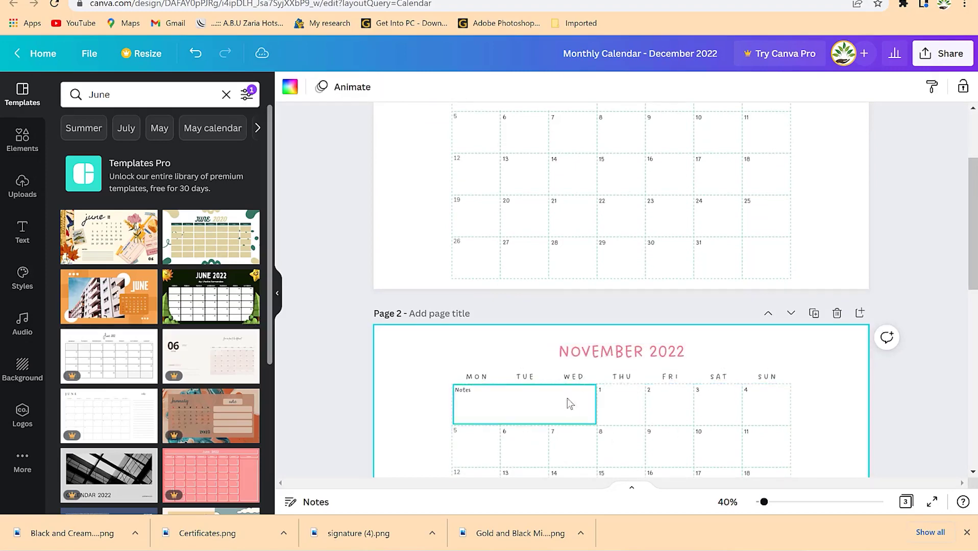
Step: Recolour the dashed calendar grid on page 1, trying dark green first and settling on light purple
{"action": "scroll", "coordinate": [587, 393], "scroll_direction": "up", "scroll_amount": 3}
{"action": "scroll", "coordinate": [608, 342], "scroll_direction": "down", "scroll_amount": 3}
{"action": "scroll", "coordinate": [616, 302], "scroll_direction": "up", "scroll_amount": 3}
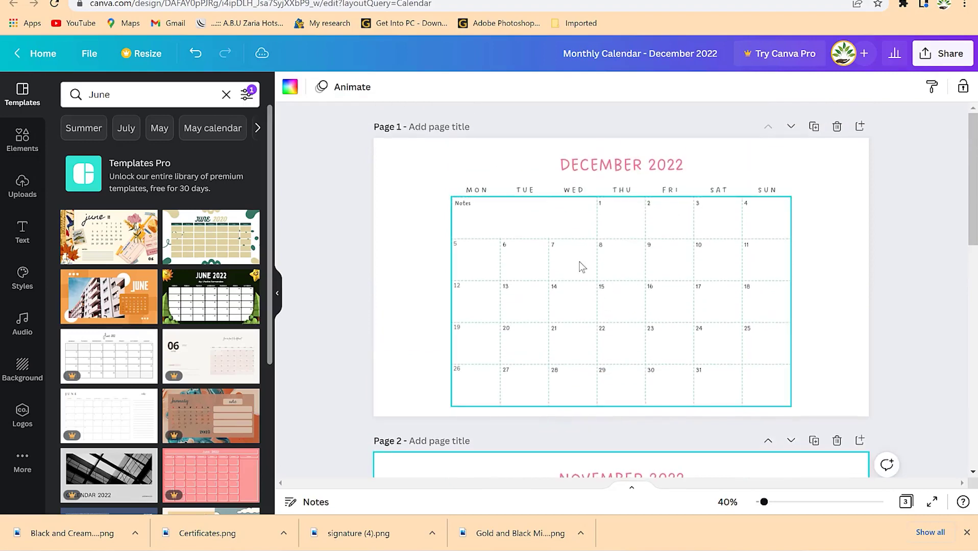
{"action": "left_click", "coordinate": [578, 263]}
{"action": "left_click", "coordinate": [289, 87]}
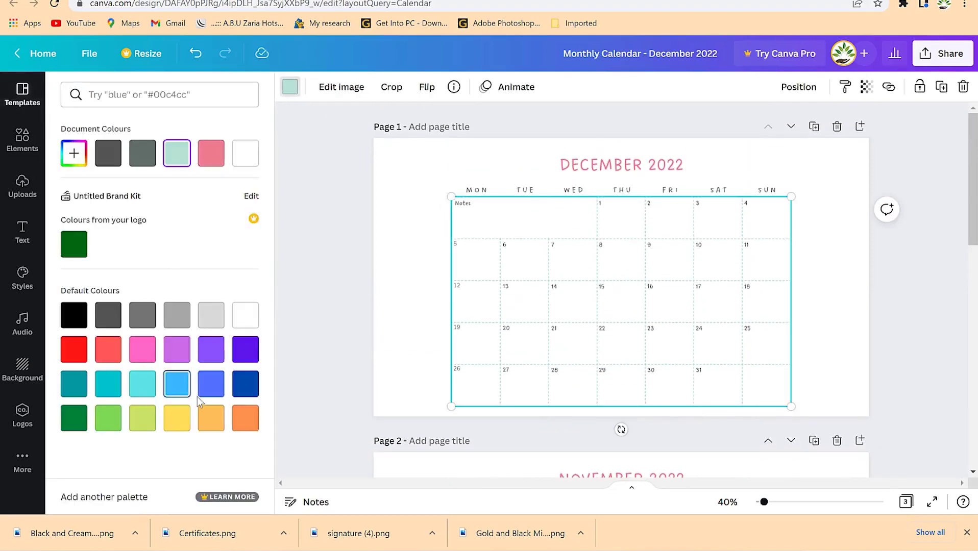
{"action": "left_click", "coordinate": [71, 426]}
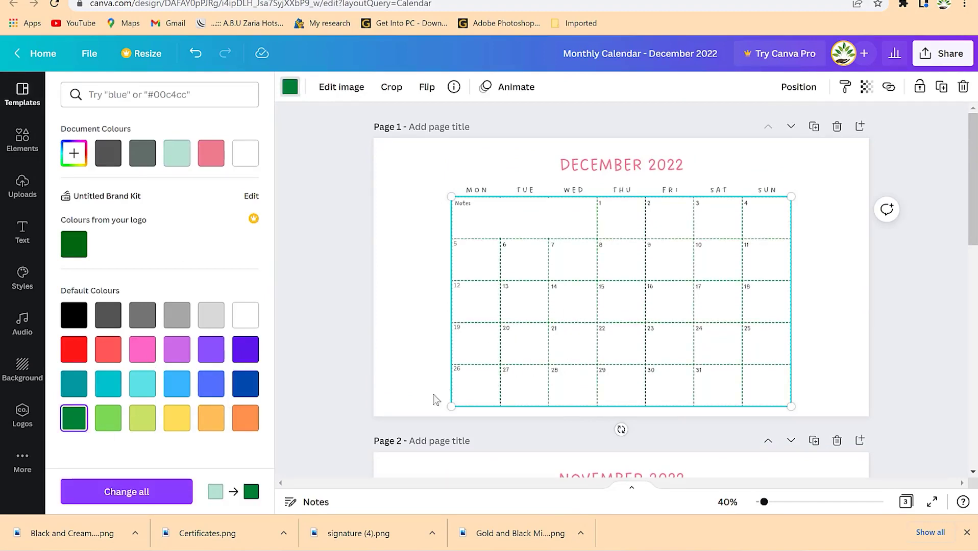
{"action": "left_click", "coordinate": [184, 356]}
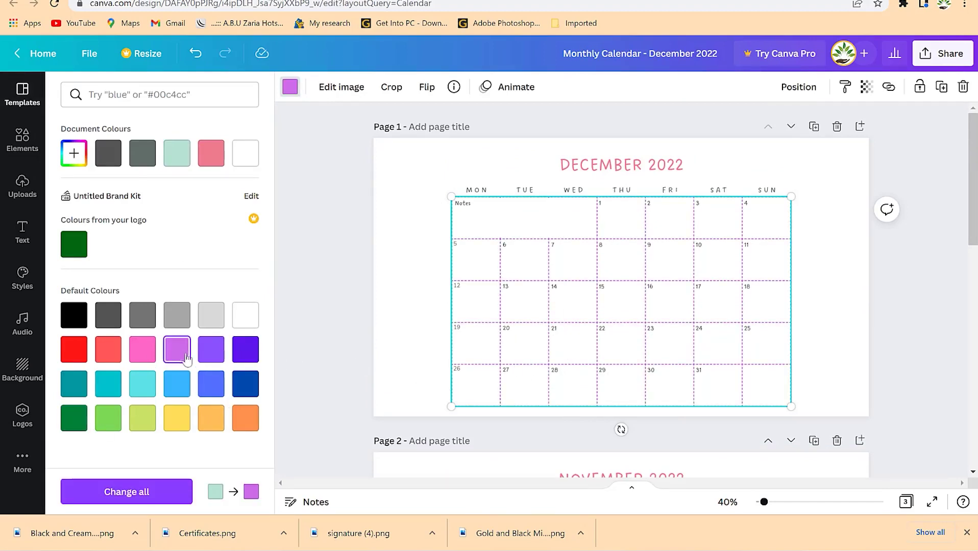
{"action": "key", "text": "Escape"}
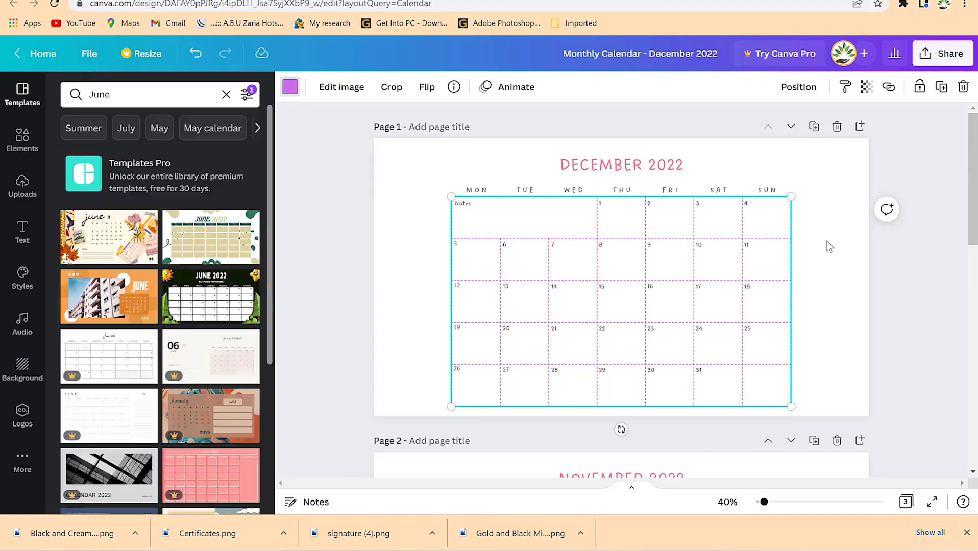
{"action": "left_click", "coordinate": [829, 238]}
{"action": "left_click", "coordinate": [793, 257]}
{"action": "left_click", "coordinate": [837, 288]}
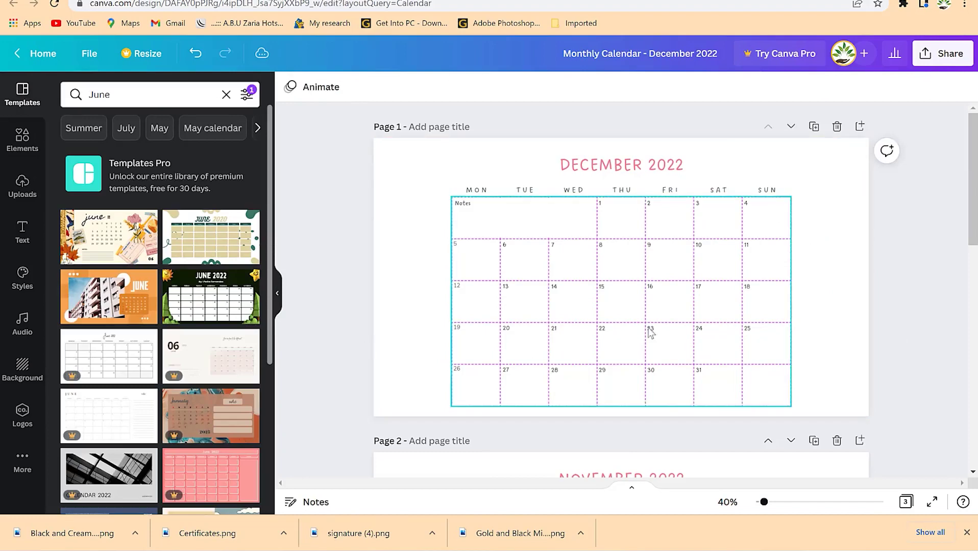
{"action": "left_click", "coordinate": [765, 276]}
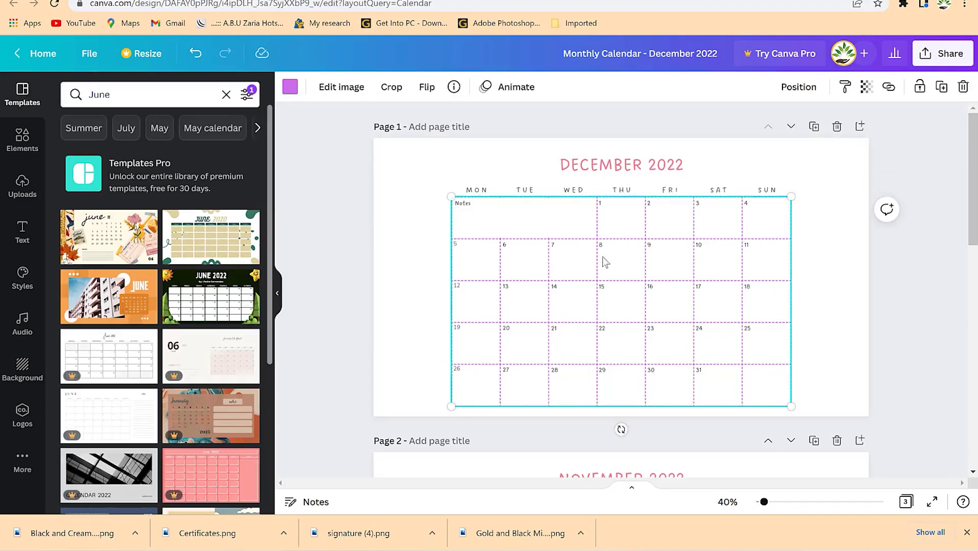
{"action": "left_click", "coordinate": [912, 294]}
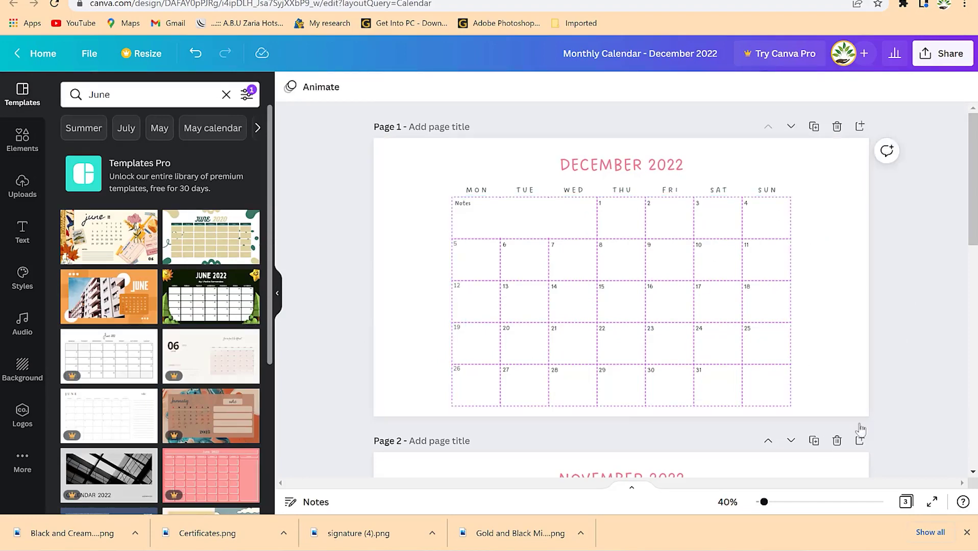
Step: Recolour all seven weekday headings, MON to SUN, of the December calendar on page 1 dark blue
{"action": "left_click", "coordinate": [672, 192]}
{"action": "left_click", "coordinate": [722, 195], "text": "shift"}
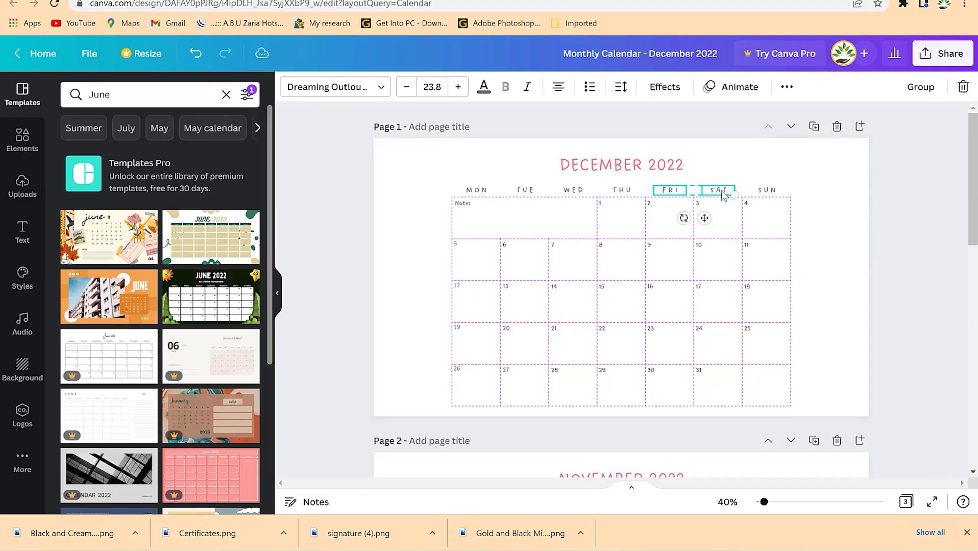
{"action": "left_click", "coordinate": [621, 192], "text": "shift"}
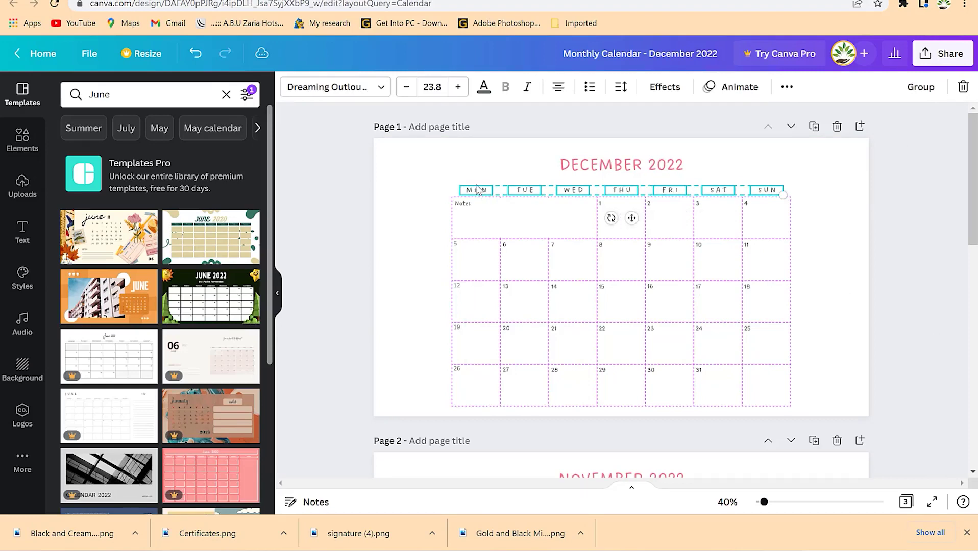
{"action": "left_click", "coordinate": [484, 89]}
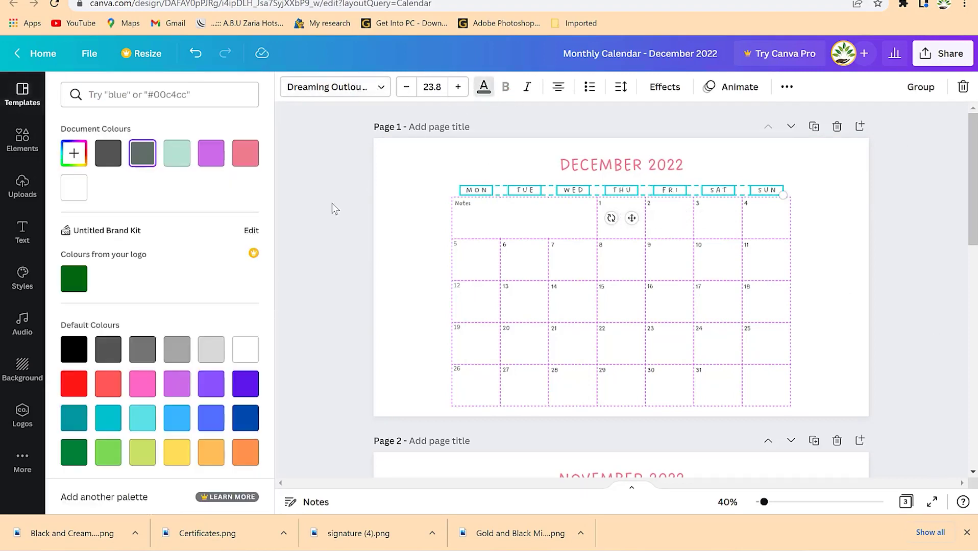
{"action": "left_click", "coordinate": [244, 423]}
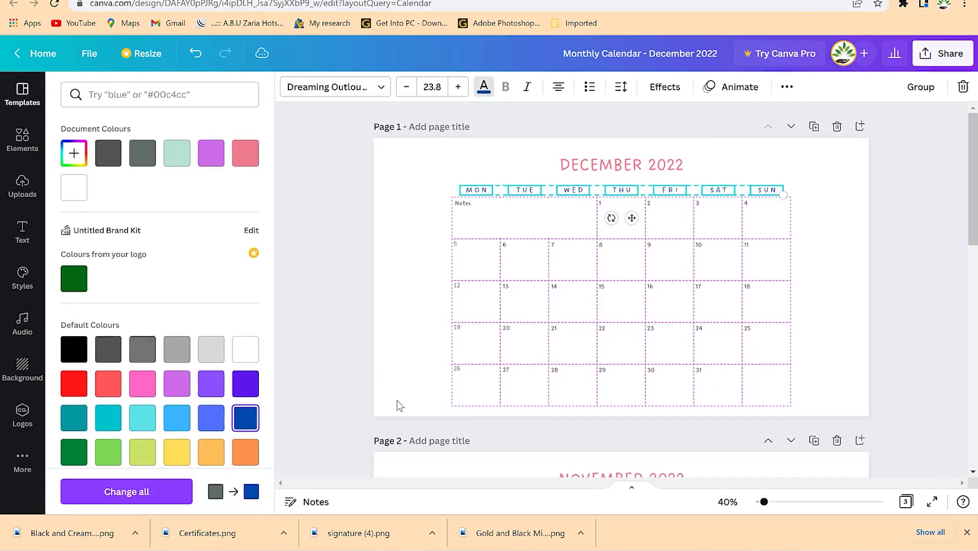
{"action": "left_click", "coordinate": [421, 251]}
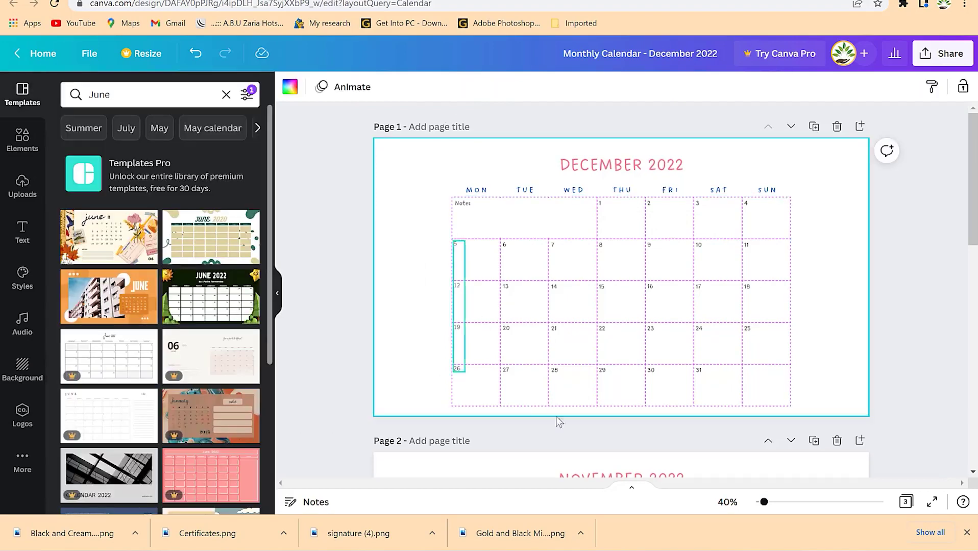
{"action": "left_click", "coordinate": [771, 192]}
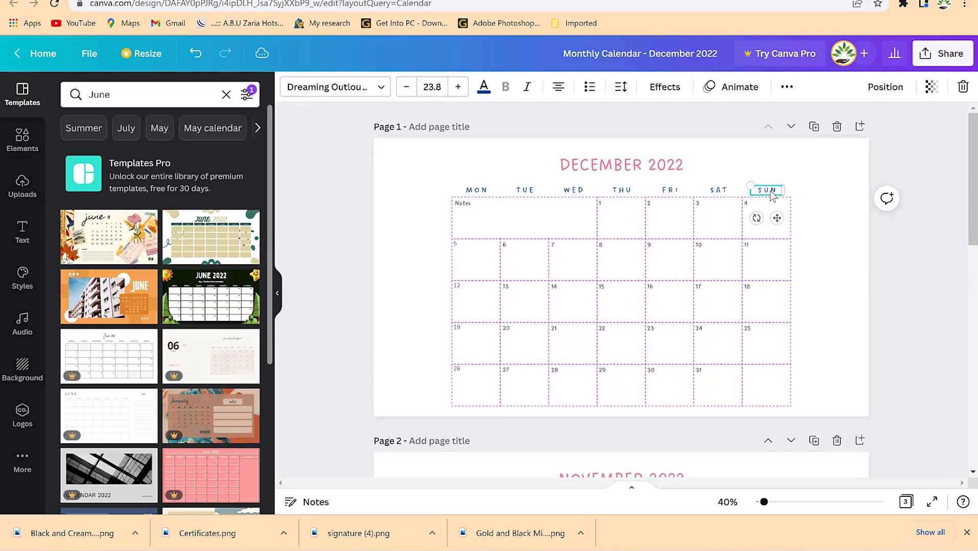
{"action": "left_click", "coordinate": [746, 219]}
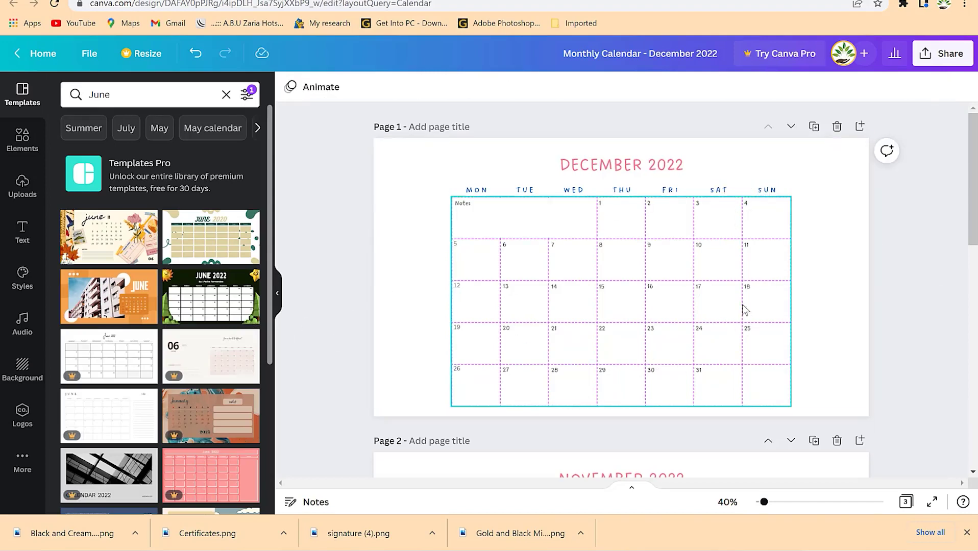
{"action": "left_click", "coordinate": [145, 94]}
{"action": "type", "text": "Ju"}
{"action": "key", "text": "BackSpace"}
{"action": "key", "text": "BackSpace"}
{"action": "type", "text": "flower"}
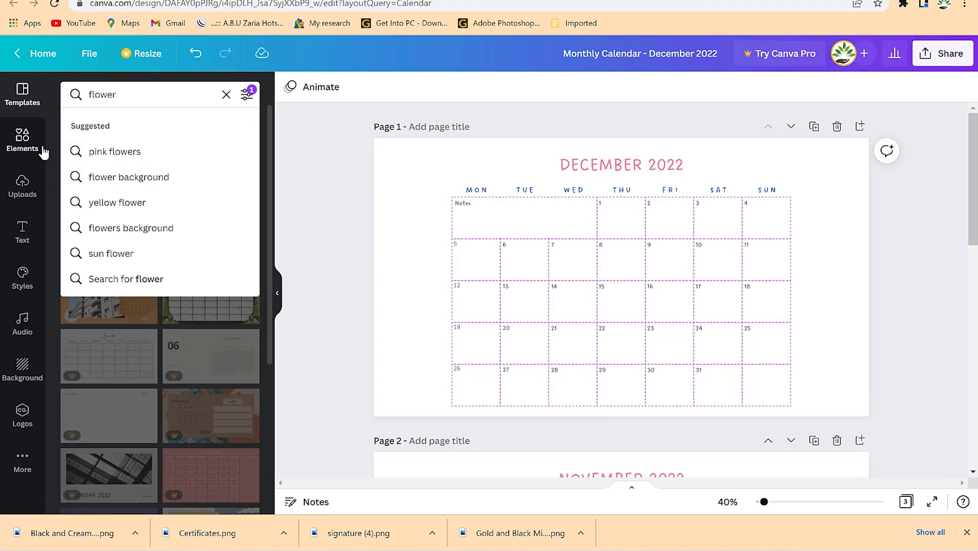
Step: Search the design elements for "flower" and browse the results
{"action": "left_click", "coordinate": [25, 137]}
{"action": "left_click", "coordinate": [128, 94]}
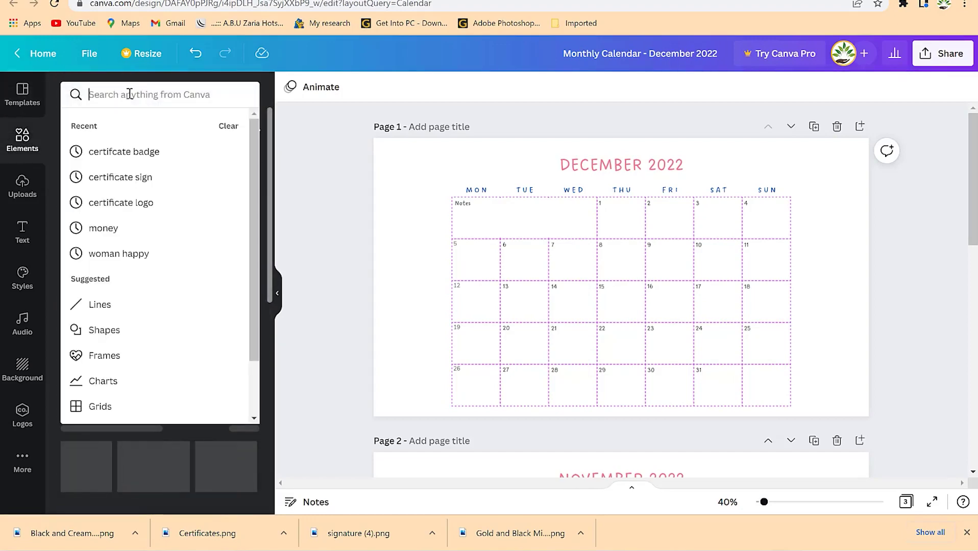
{"action": "type", "text": "flower"}
{"action": "key", "text": "Return"}
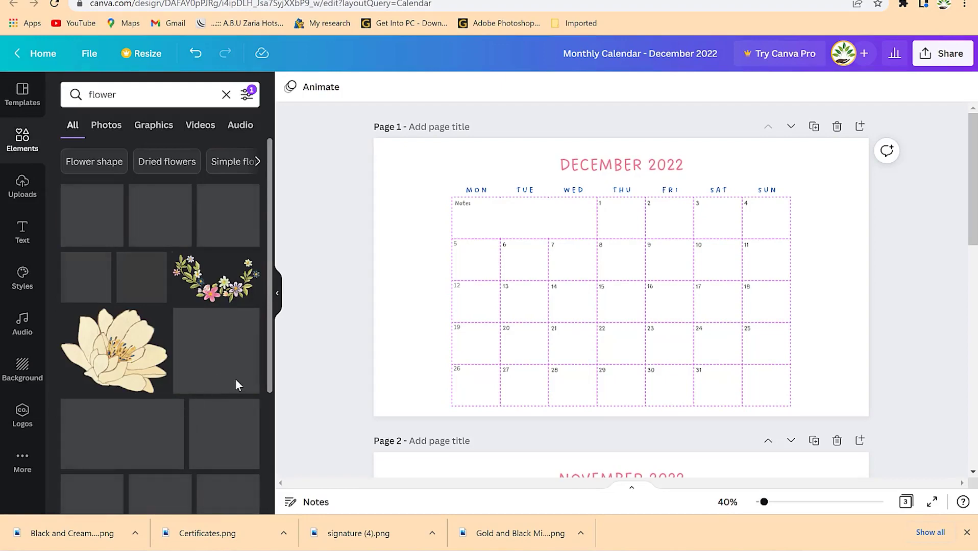
{"action": "scroll", "coordinate": [182, 401], "scroll_direction": "down", "scroll_amount": 5}
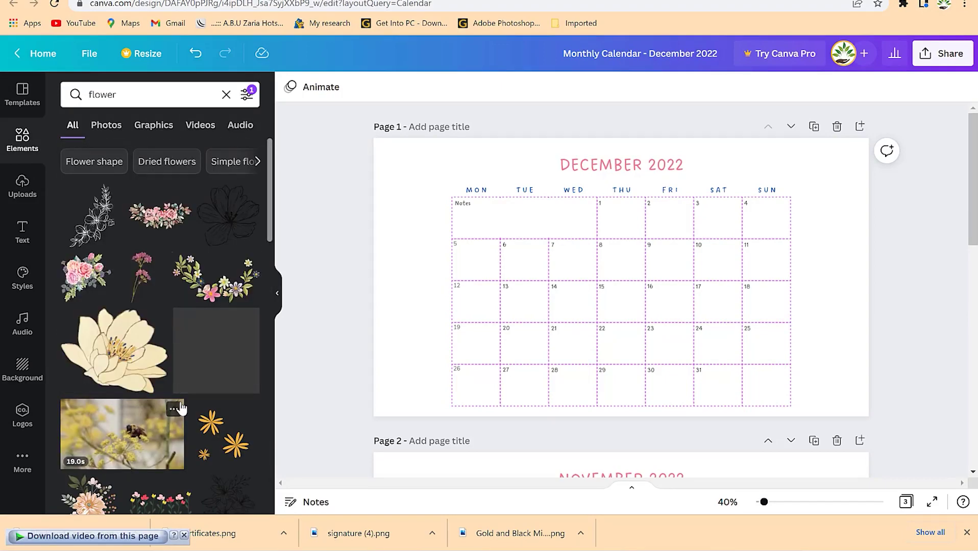
{"action": "scroll", "coordinate": [171, 356], "scroll_direction": "down", "scroll_amount": 10}
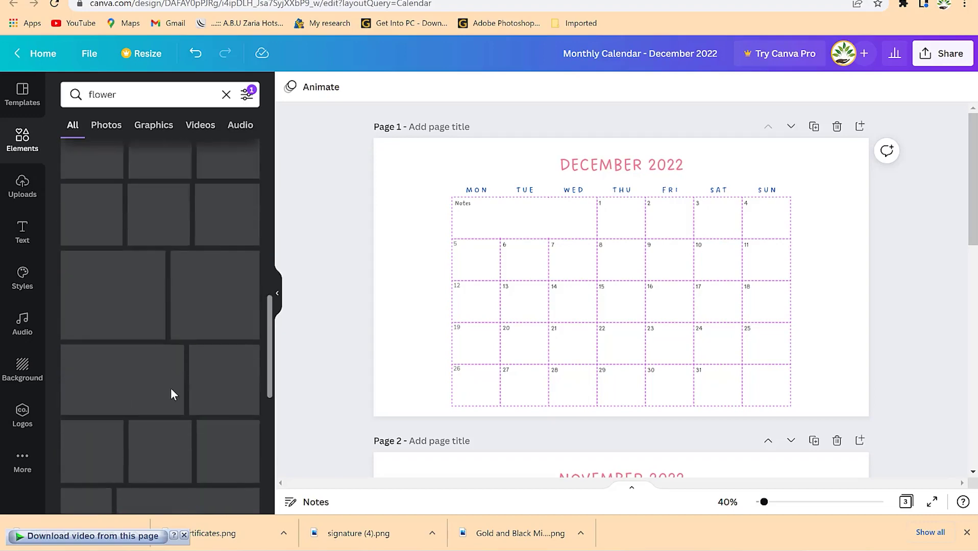
{"action": "scroll", "coordinate": [188, 357], "scroll_direction": "up", "scroll_amount": 15}
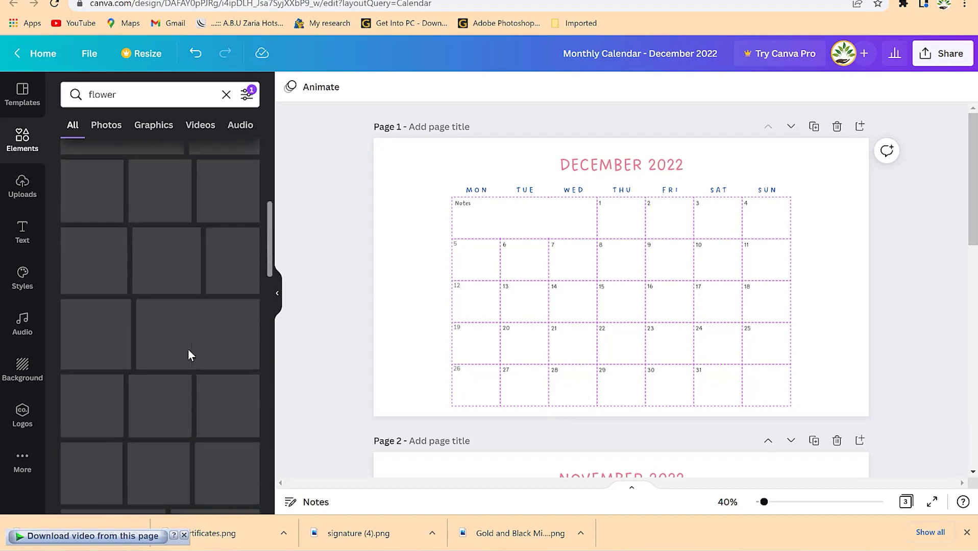
Step: Search the design elements for "bird" and look through the results for a suitable illustration
{"action": "left_click", "coordinate": [133, 96]}
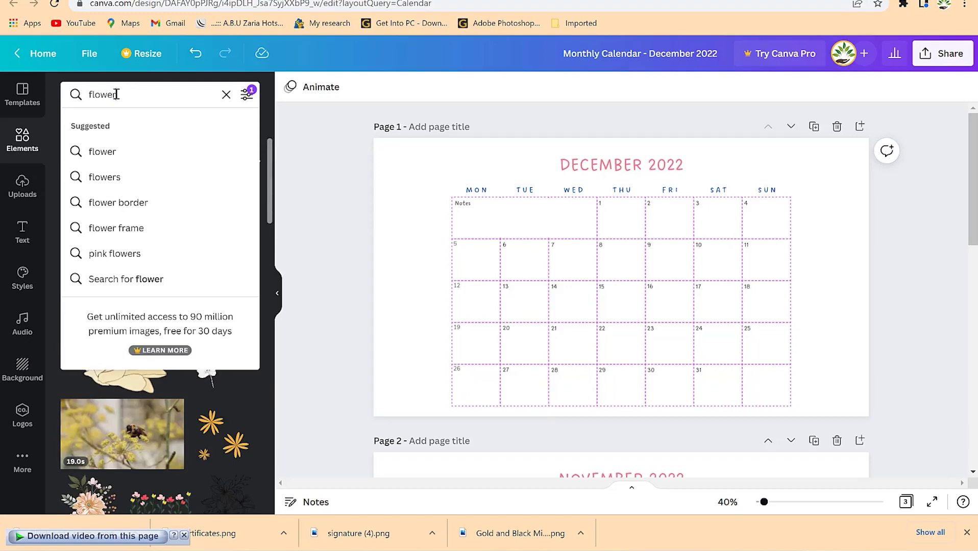
{"action": "type", "text": "bird"}
{"action": "key", "text": "Return"}
{"action": "scroll", "coordinate": [161, 422], "scroll_direction": "down", "scroll_amount": 5}
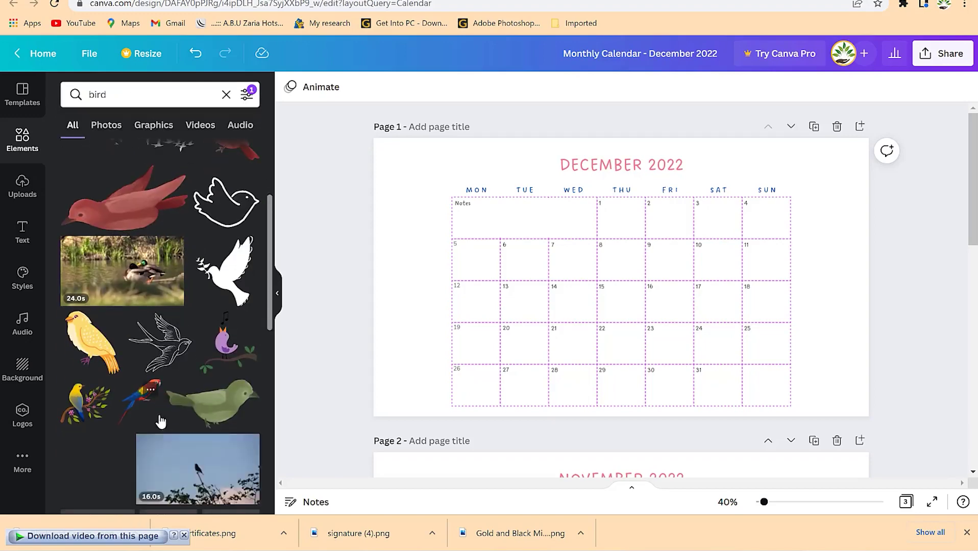
{"action": "scroll", "coordinate": [183, 437], "scroll_direction": "down", "scroll_amount": 5}
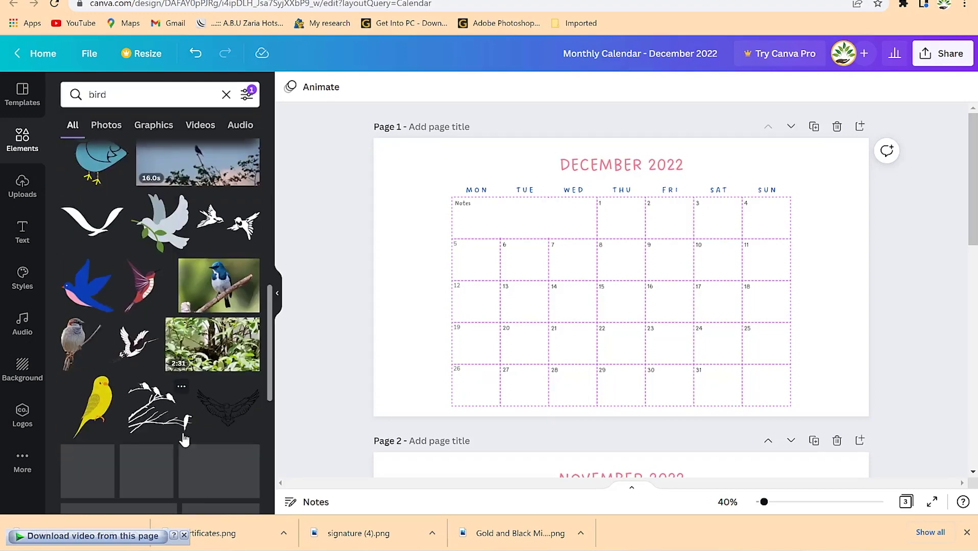
{"action": "scroll", "coordinate": [171, 430], "scroll_direction": "up", "scroll_amount": 5}
{"action": "scroll", "coordinate": [174, 433], "scroll_direction": "down", "scroll_amount": 6}
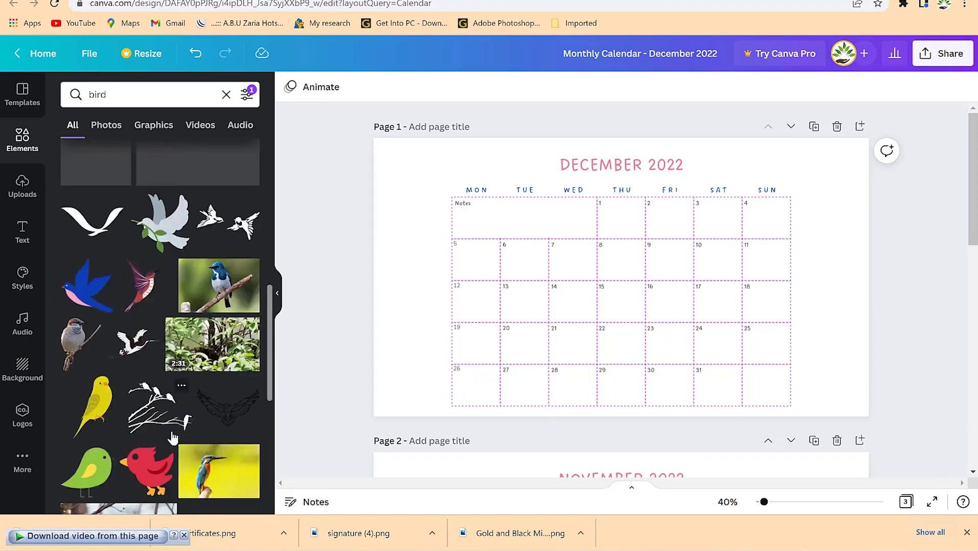
{"action": "scroll", "coordinate": [174, 431], "scroll_direction": "up", "scroll_amount": 5}
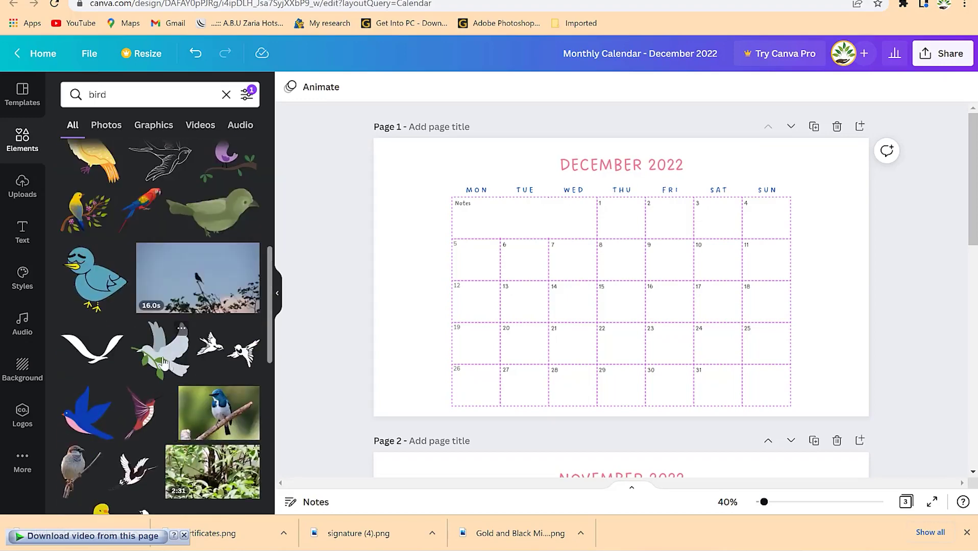
Step: Add the yellow bird on a flowering branch to page 1, scaled down and placed just right of the calendar grid
{"action": "left_click_drag", "start_coordinate": [160, 363], "coordinate": [286, 364]}
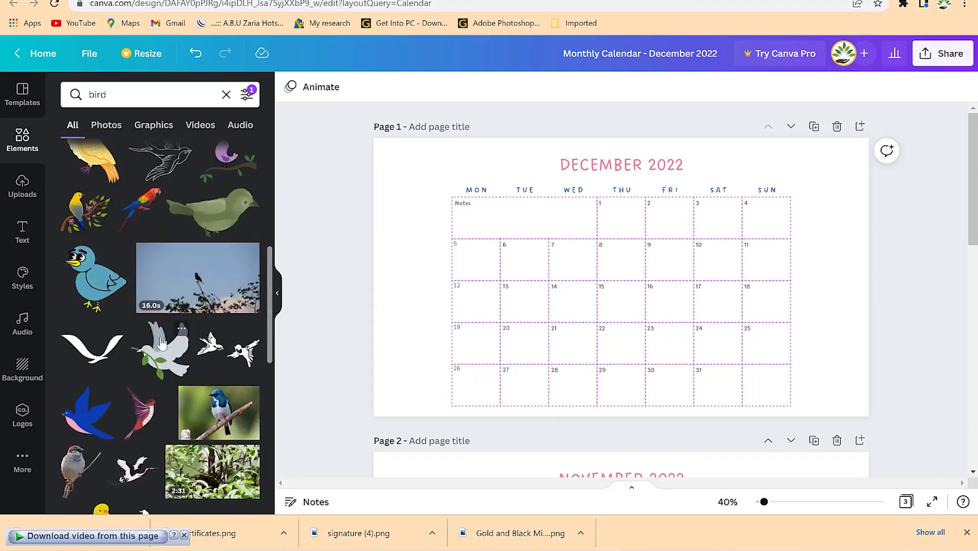
{"action": "left_click_drag", "start_coordinate": [76, 207], "coordinate": [614, 236]}
{"action": "left_click_drag", "start_coordinate": [795, 186], "coordinate": [627, 295]}
{"action": "left_click_drag", "start_coordinate": [563, 357], "coordinate": [410, 355]}
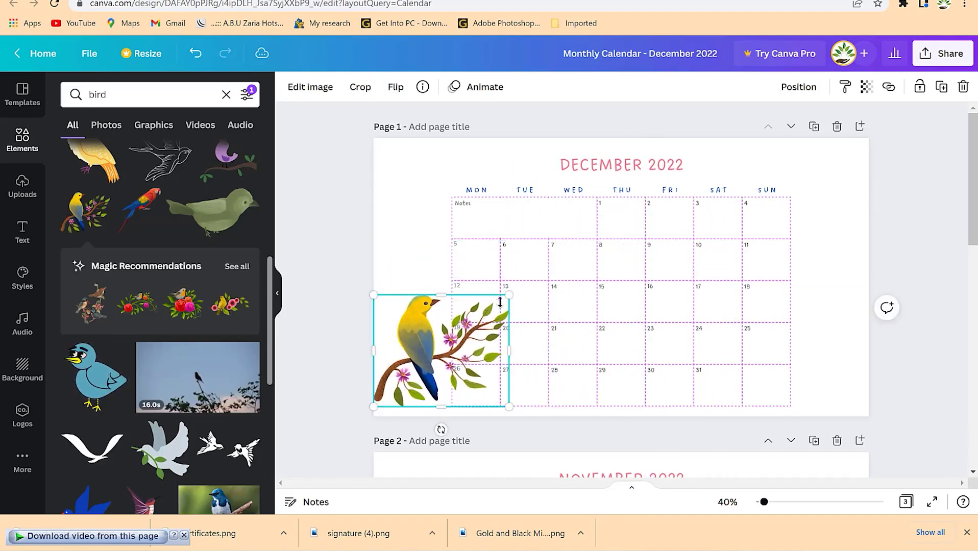
{"action": "left_click_drag", "start_coordinate": [509, 296], "coordinate": [839, 275]}
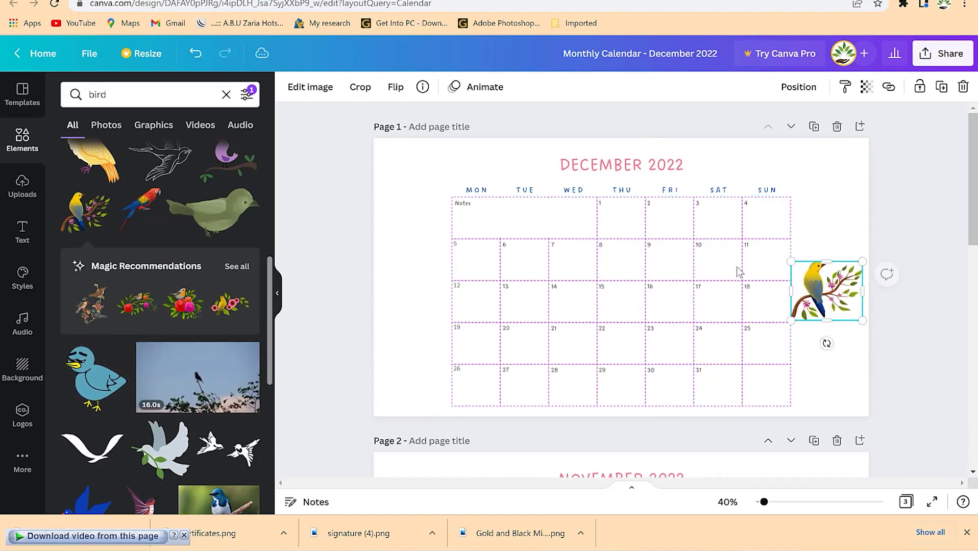
Step: Select everything on page 1 and shift it left and slightly up to free space beside the calendar
{"action": "left_click", "coordinate": [588, 176]}
{"action": "left_click", "coordinate": [577, 190], "text": "shift"}
{"action": "key", "text": "ctrl+a"}
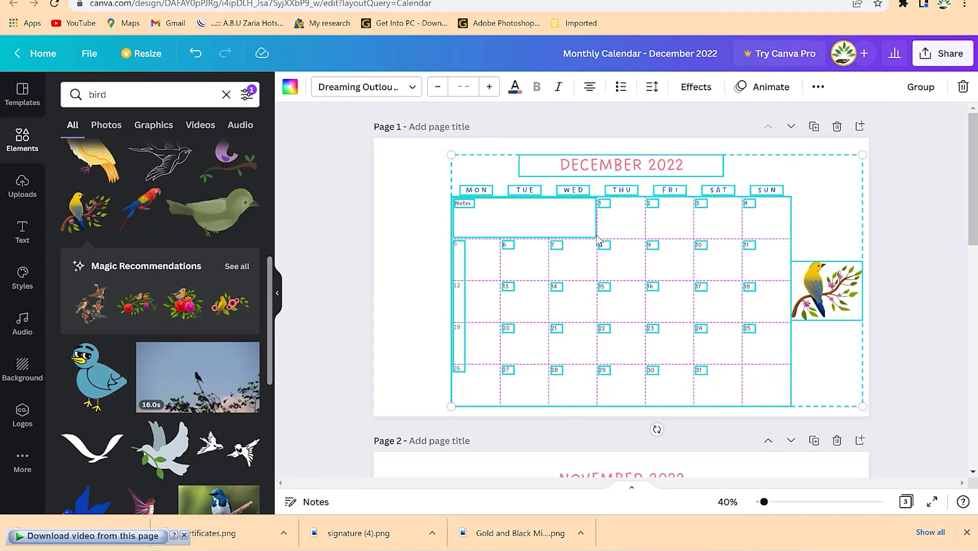
{"action": "left_click_drag", "start_coordinate": [596, 235], "coordinate": [554, 242]}
{"action": "left_click", "coordinate": [868, 224]}
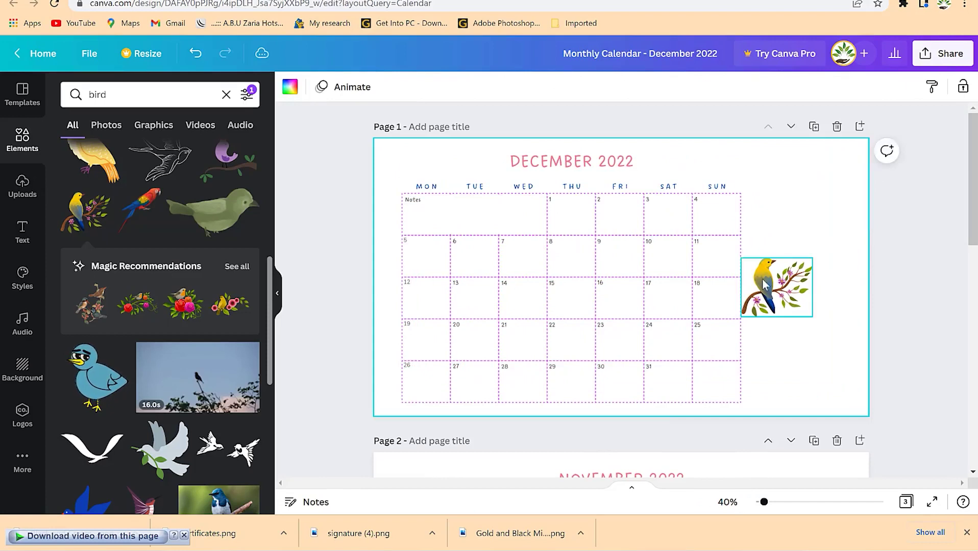
Step: Enlarge the bird illustration on page 1 and position it in the empty space right of the December grid
{"action": "left_click", "coordinate": [762, 278]}
{"action": "left_click_drag", "start_coordinate": [815, 256], "coordinate": [859, 219]}
{"action": "left_click_drag", "start_coordinate": [801, 266], "coordinate": [806, 284]}
{"action": "left_click", "coordinate": [821, 204]}
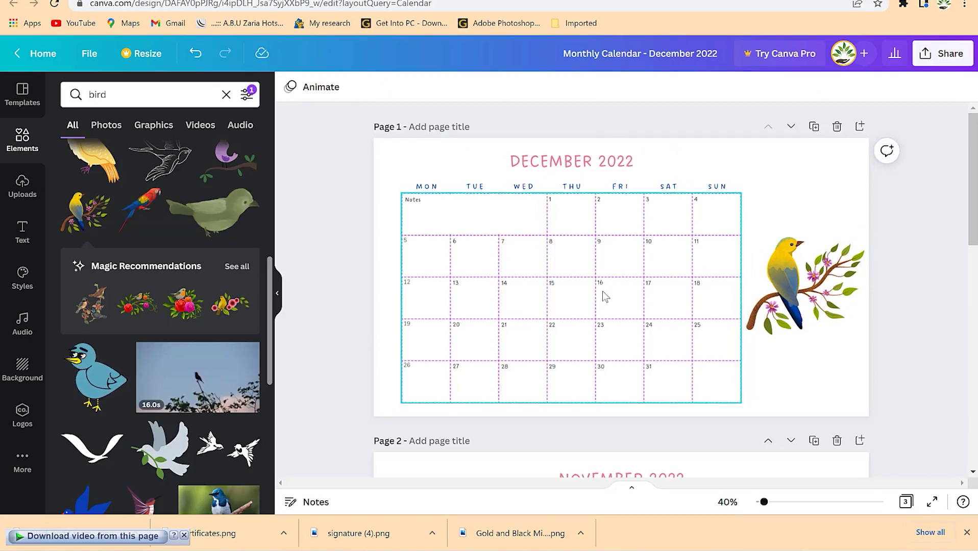
{"action": "scroll", "coordinate": [598, 322], "scroll_direction": "down", "scroll_amount": 5}
{"action": "scroll", "coordinate": [615, 348], "scroll_direction": "up", "scroll_amount": 5}
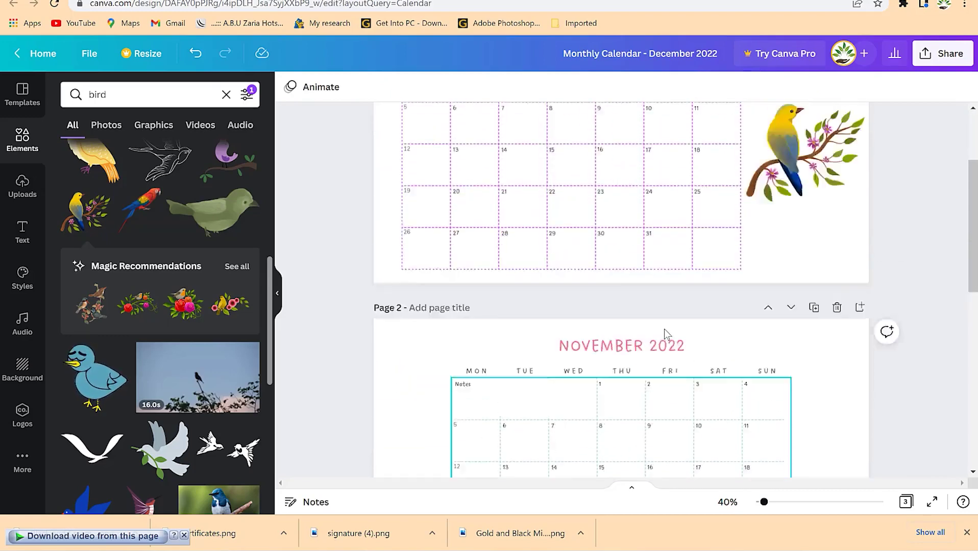
Step: Copy the bird illustration from page 1 and shift the entire November calendar on page 2 towards the page's left edge
{"action": "left_click", "coordinate": [801, 275]}
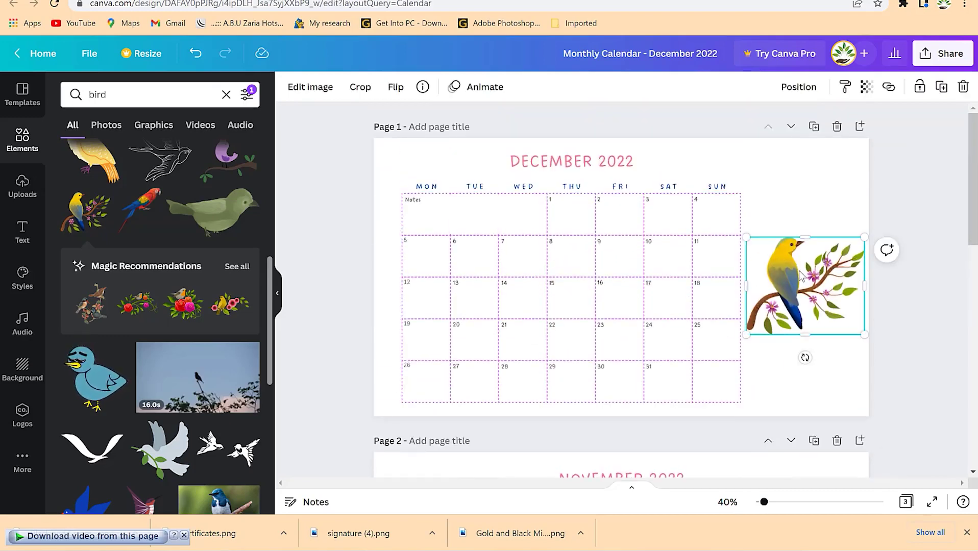
{"action": "scroll", "coordinate": [797, 378], "scroll_direction": "down", "scroll_amount": 5}
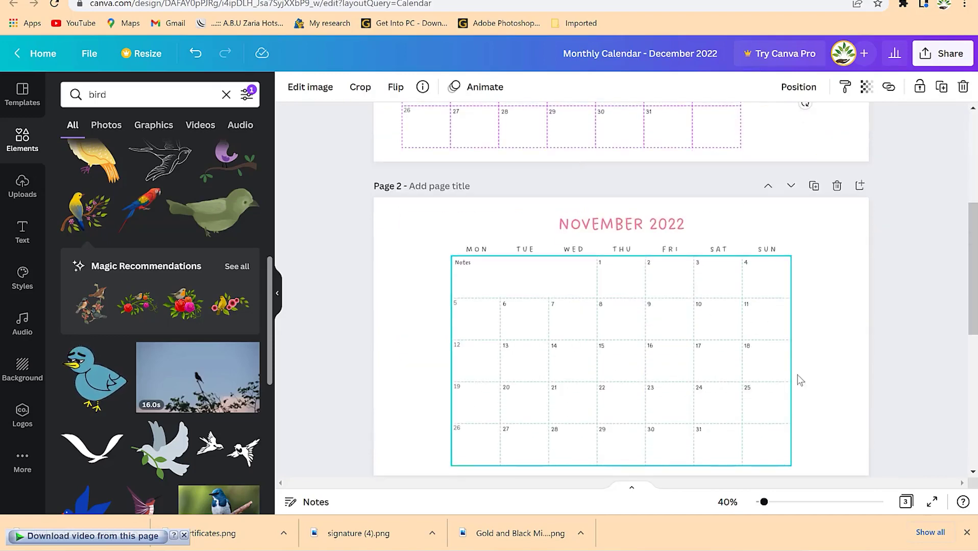
{"action": "left_click", "coordinate": [702, 308]}
{"action": "key", "text": "ctrl+a"}
{"action": "left_click_drag", "start_coordinate": [678, 312], "coordinate": [622, 313]}
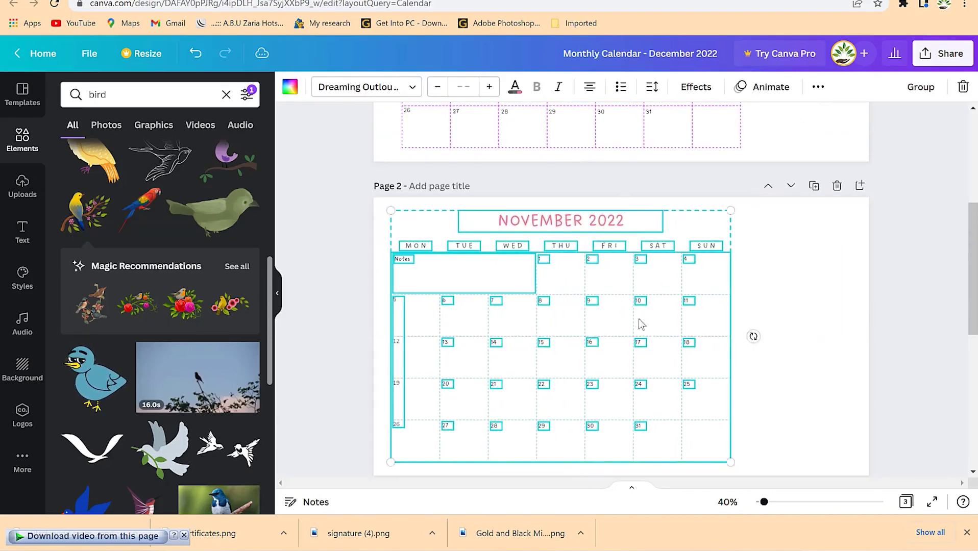
Step: Paste the copied bird onto page 2, just right of the November grid, and nudge it slightly left
{"action": "left_click", "coordinate": [820, 321]}
{"action": "key", "text": "ctrl+v"}
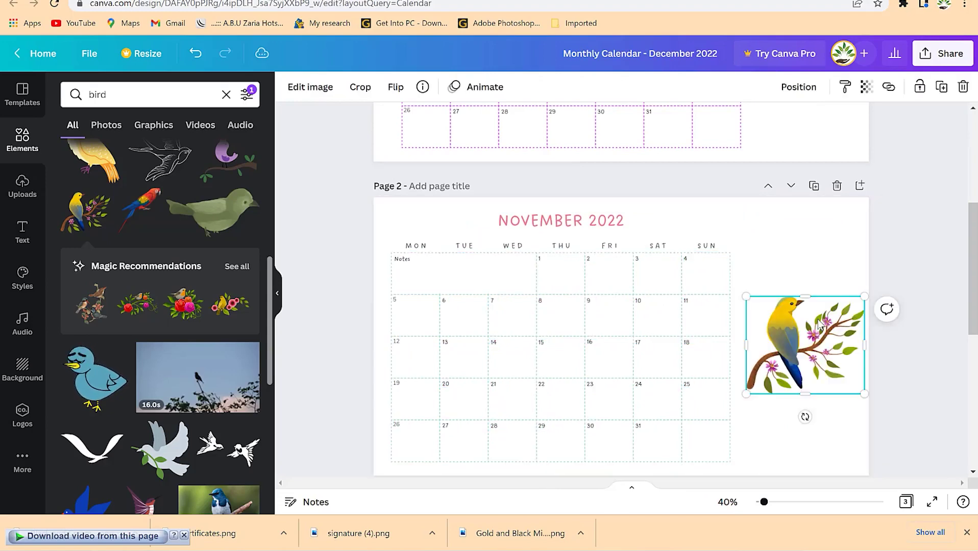
{"action": "left_click", "coordinate": [850, 263]}
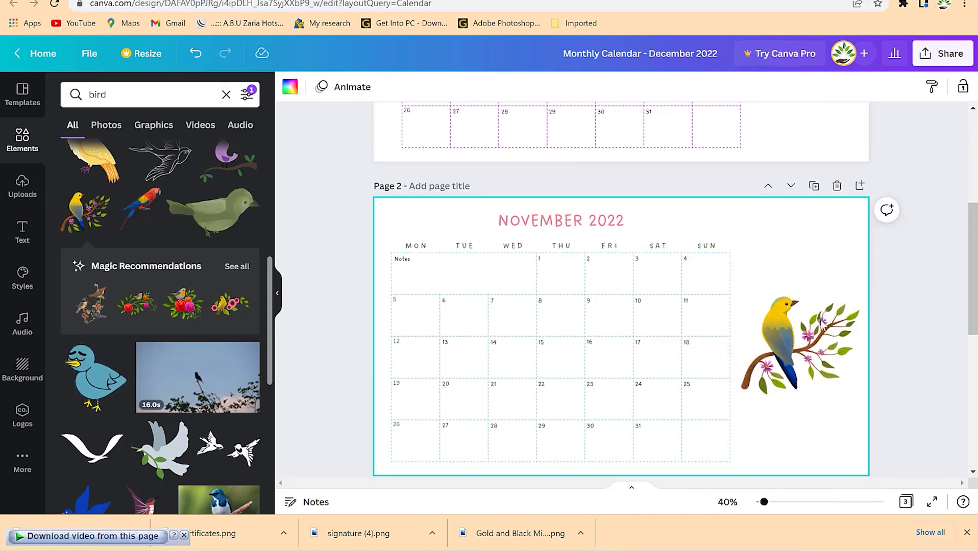
{"action": "scroll", "coordinate": [834, 301], "scroll_direction": "up", "scroll_amount": 3}
{"action": "scroll", "coordinate": [779, 257], "scroll_direction": "up", "scroll_amount": 3}
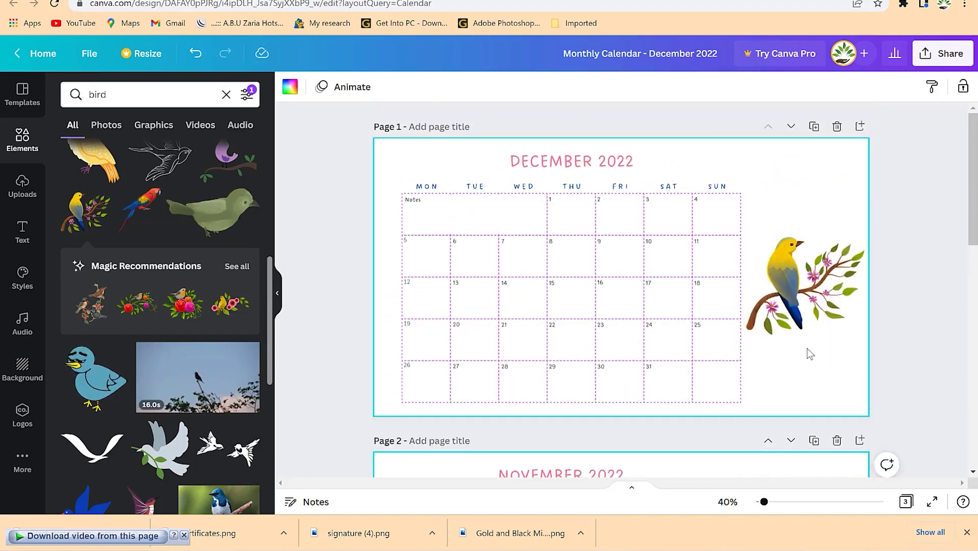
Step: Add a heading to page 1 that reads "EPIC Mentorship"
{"action": "left_click", "coordinate": [22, 232]}
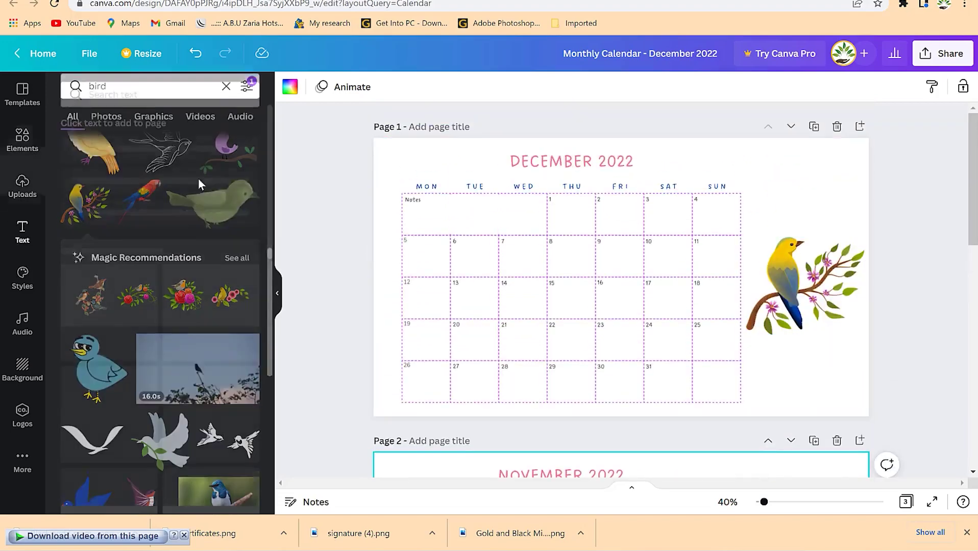
{"action": "left_click", "coordinate": [154, 172]}
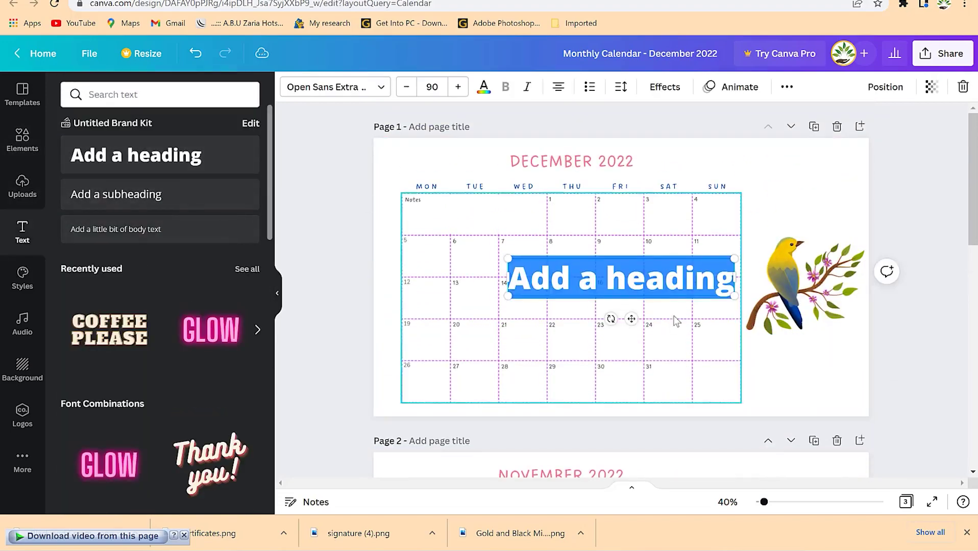
{"action": "type", "text": "EPIC M"}
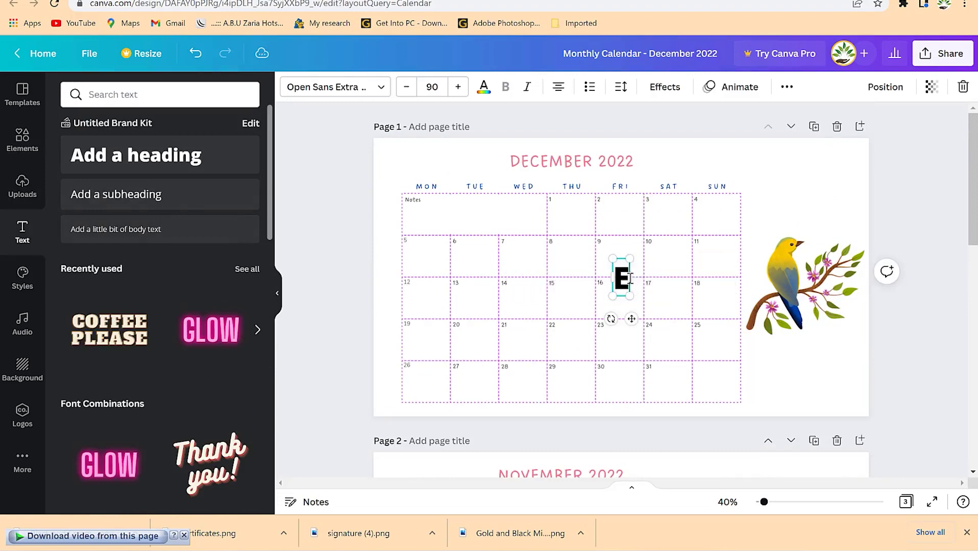
{"action": "key", "text": "BackSpace"}
{"action": "key", "text": "BackSpace"}
{"action": "type", "text": "mentor"}
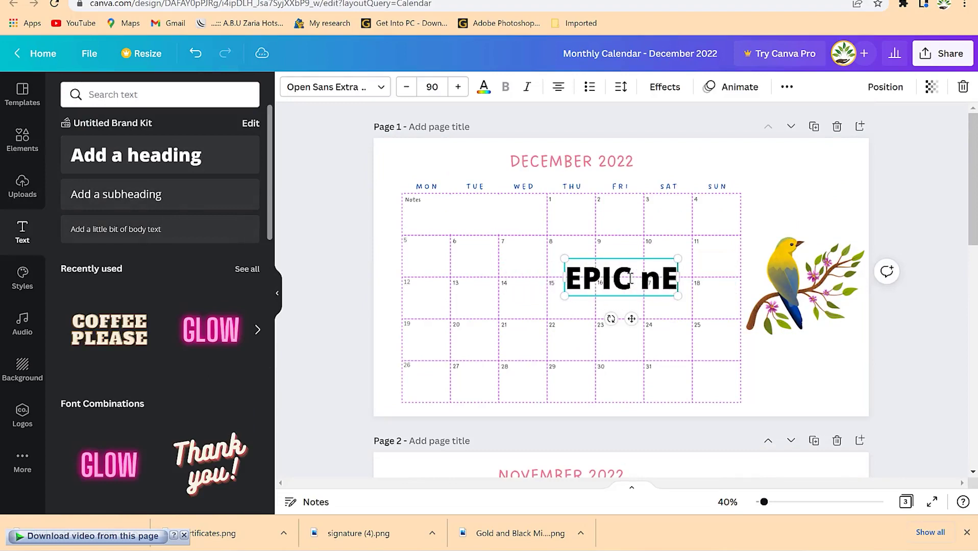
{"action": "key", "text": "BackSpace"}
{"action": "key", "text": "BackSpace"}
{"action": "key", "text": "BackSpace"}
{"action": "key", "text": "BackSpace"}
{"action": "key", "text": "BackSpace"}
{"action": "type", "text": "E"}
{"action": "key", "text": "BackSpace"}
{"action": "key", "text": "BackSpace"}
{"action": "key", "text": "BackSpace"}
{"action": "type", "text": "Mentorship"}
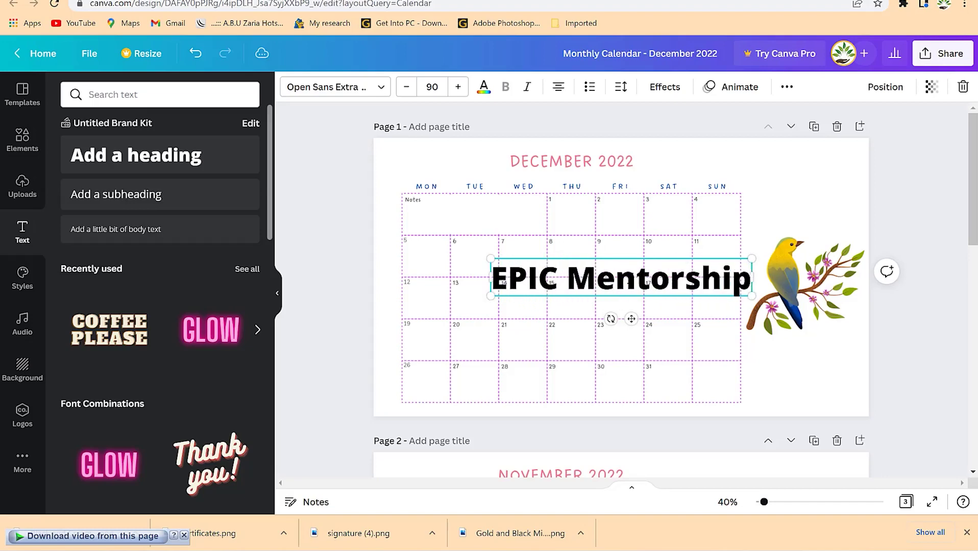
Step: Reduce the "EPIC Mentorship" heading to font size 38 and place it directly beneath the bird on page 1
{"action": "key", "text": "ctrl+a"}
{"action": "key", "text": "ctrl+c"}
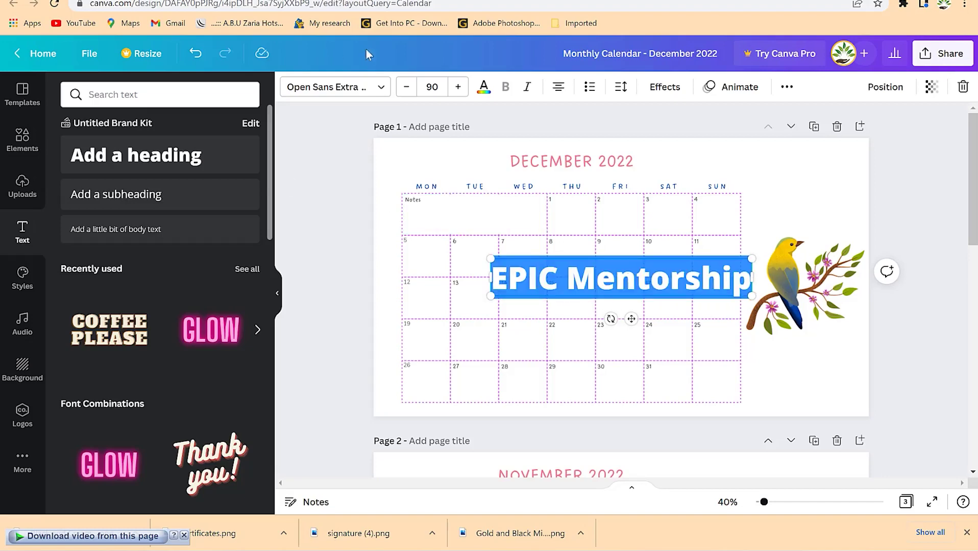
{"action": "left_click", "coordinate": [407, 87]}
{"action": "left_click", "coordinate": [407, 87]}
{"action": "left_click", "coordinate": [407, 86]}
{"action": "left_click", "coordinate": [407, 86]}
{"action": "left_click", "coordinate": [410, 93]}
{"action": "left_click", "coordinate": [410, 93]}
{"action": "left_click", "coordinate": [410, 93]}
{"action": "left_click", "coordinate": [410, 93]}
{"action": "left_click", "coordinate": [410, 92]}
{"action": "left_click", "coordinate": [410, 93]}
{"action": "left_click", "coordinate": [410, 93]}
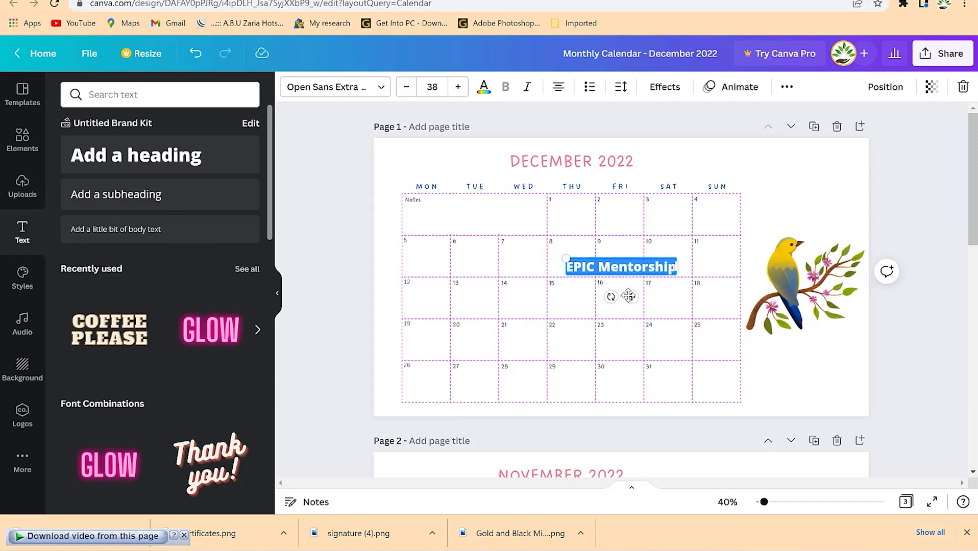
{"action": "left_click_drag", "start_coordinate": [633, 299], "coordinate": [816, 380]}
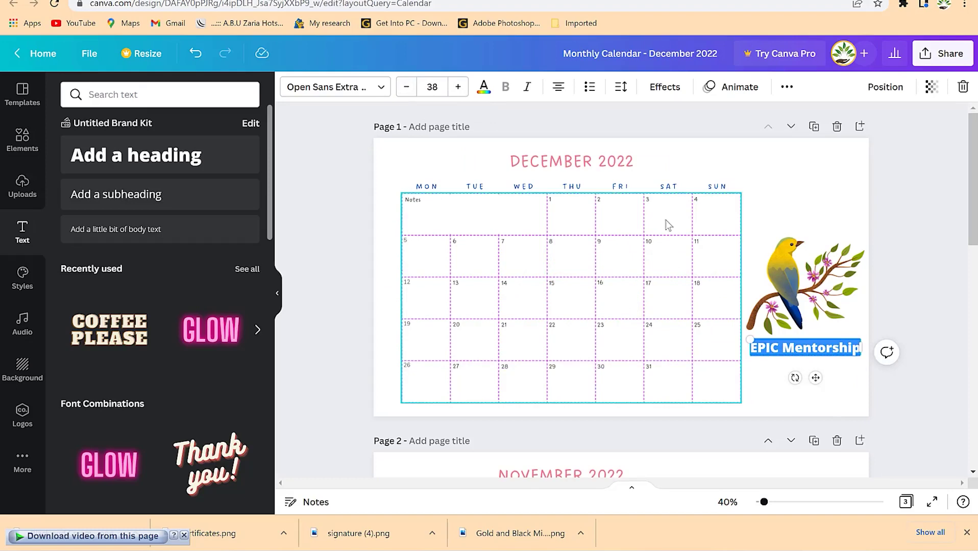
Step: Colour the "EPIC Mentorship" text with the dark green from the logo colours and deselect it
{"action": "left_click", "coordinate": [483, 87]}
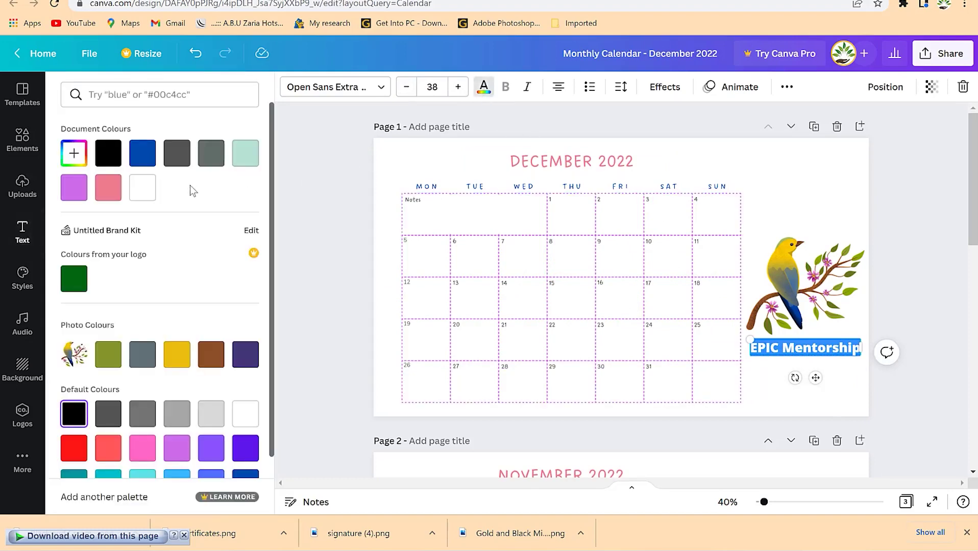
{"action": "left_click", "coordinate": [77, 289]}
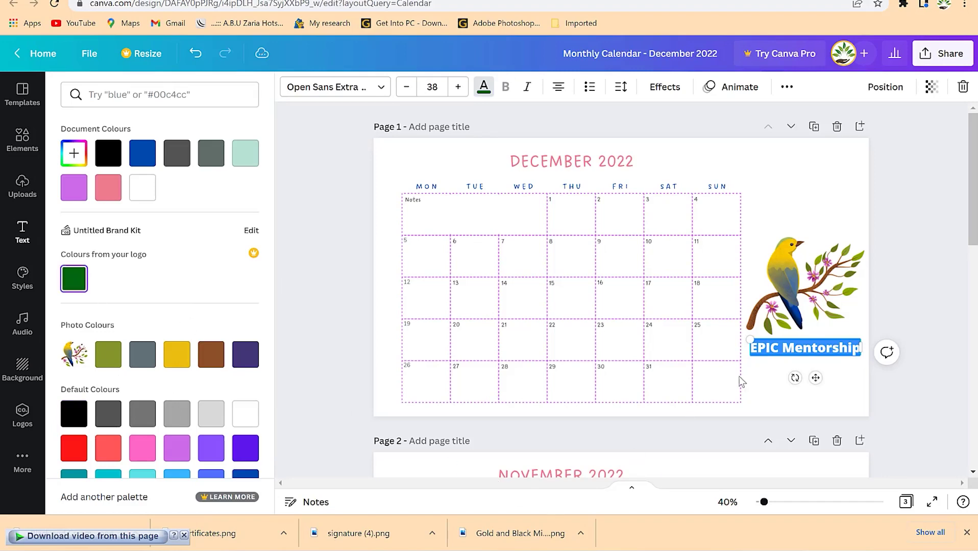
{"action": "key", "text": "Escape"}
{"action": "left_click", "coordinate": [746, 382]}
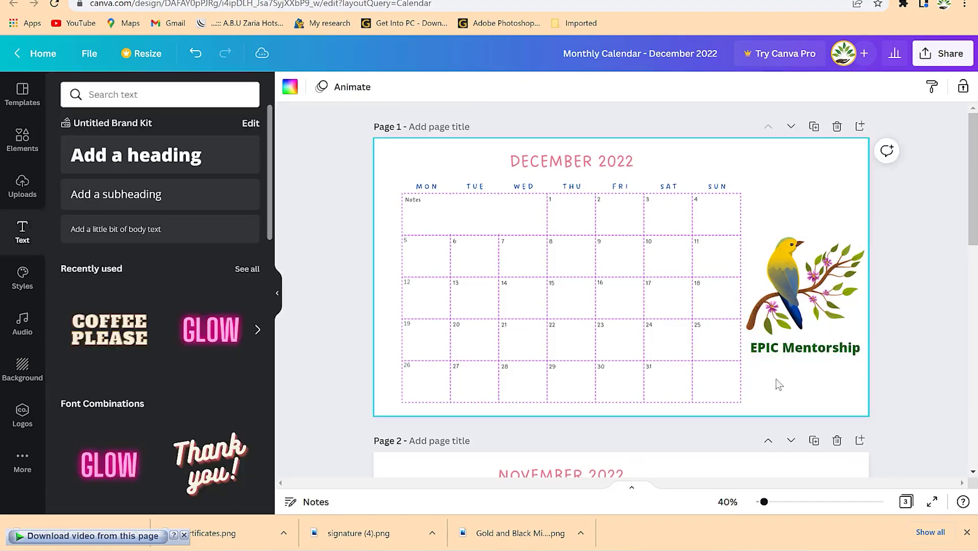
Step: Copy the green "EPIC Mentorship" text onto page 2 beneath the bird and shift it slightly left to line up with the illustration
{"action": "left_click", "coordinate": [811, 301]}
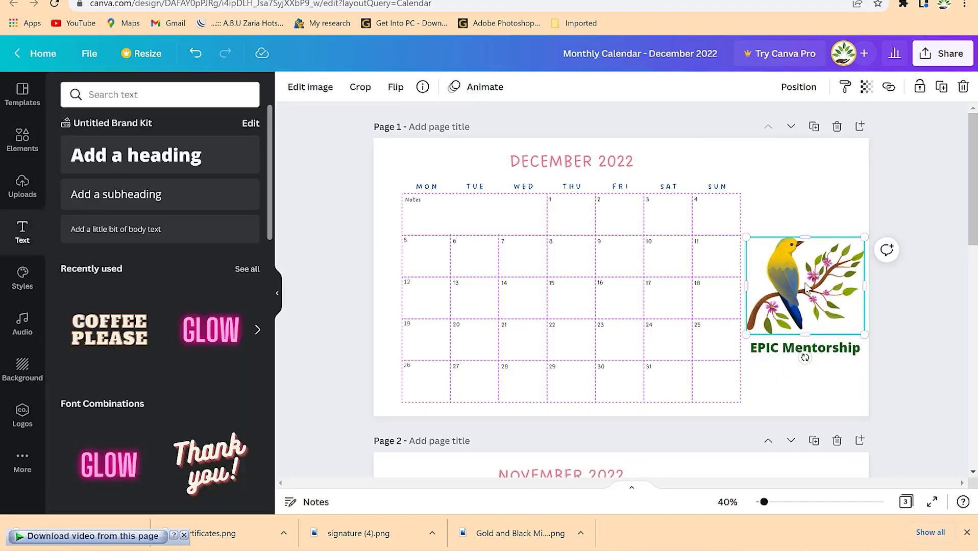
{"action": "left_click", "coordinate": [786, 350]}
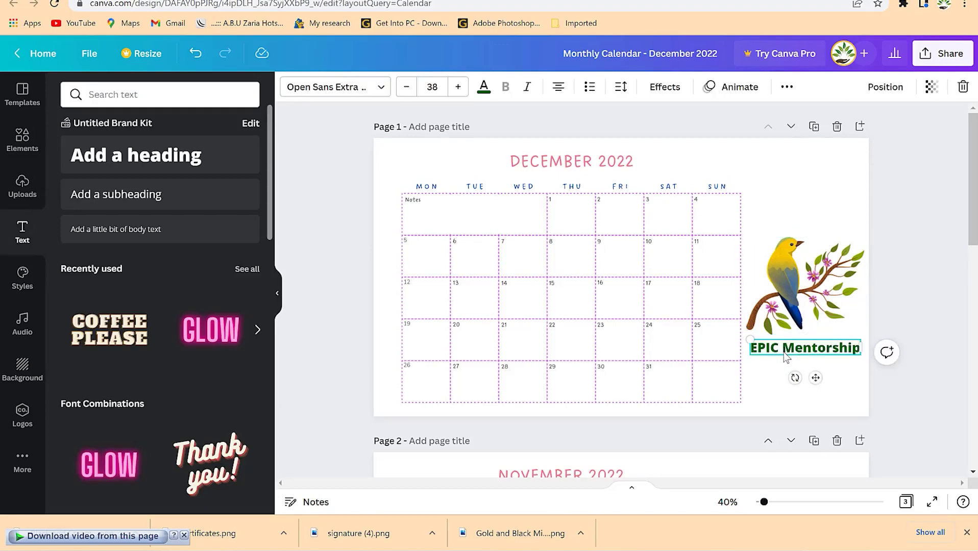
{"action": "scroll", "coordinate": [812, 449], "scroll_direction": "down", "scroll_amount": 5}
{"action": "left_click", "coordinate": [802, 388]}
{"action": "left_click", "coordinate": [807, 434]}
{"action": "key", "text": "ctrl+v"}
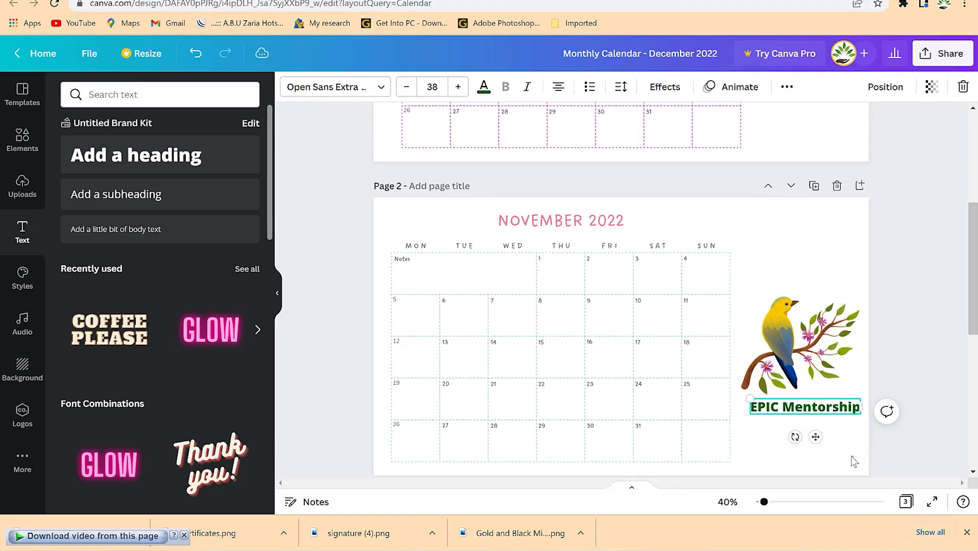
{"action": "left_click", "coordinate": [854, 461]}
{"action": "left_click", "coordinate": [798, 409]}
{"action": "left_click_drag", "start_coordinate": [799, 411], "coordinate": [803, 412]}
{"action": "left_click", "coordinate": [816, 450]}
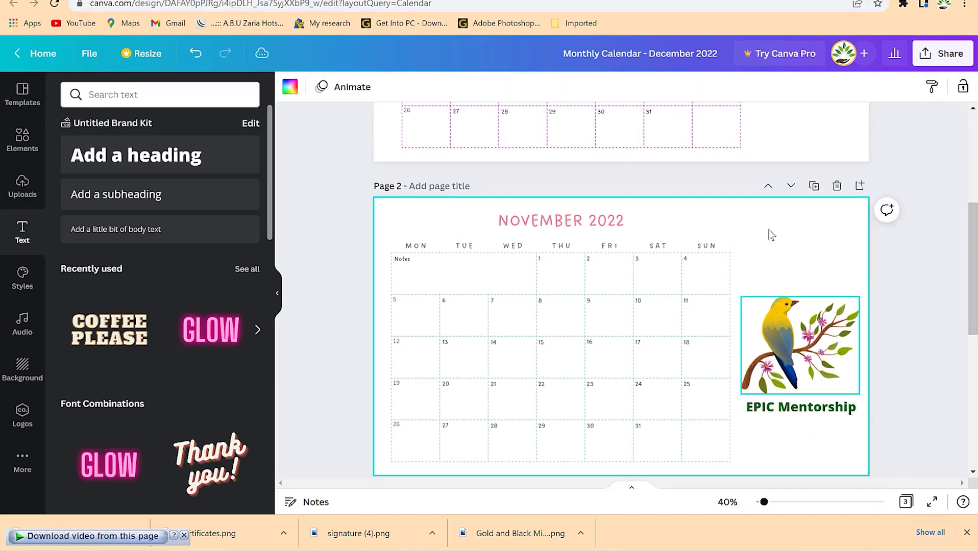
Step: Review the December and November pages and consult the computer's system calendar for how dates fall in a month
{"action": "scroll", "coordinate": [775, 178], "scroll_direction": "up", "scroll_amount": 5}
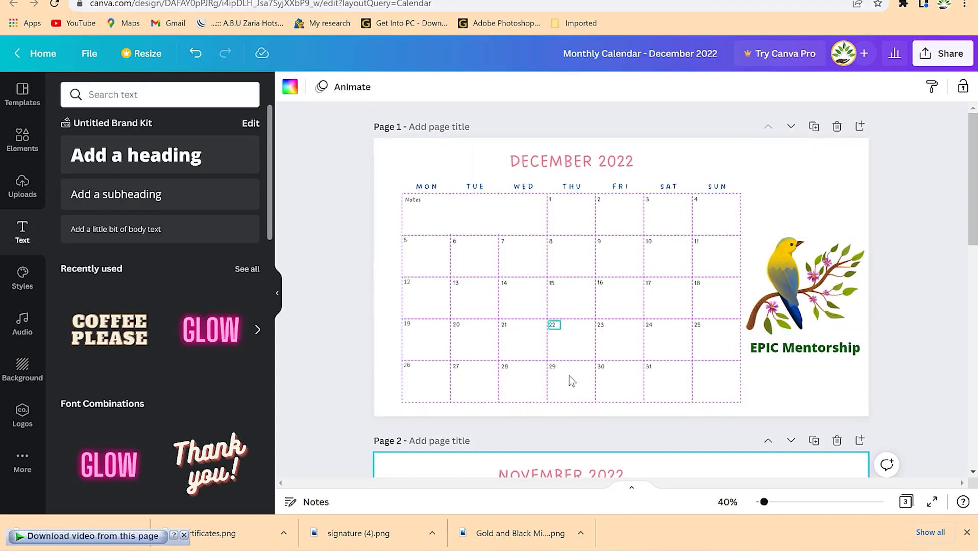
{"action": "scroll", "coordinate": [710, 319], "scroll_direction": "down", "scroll_amount": 5}
{"action": "scroll", "coordinate": [709, 319], "scroll_direction": "up", "scroll_amount": 5}
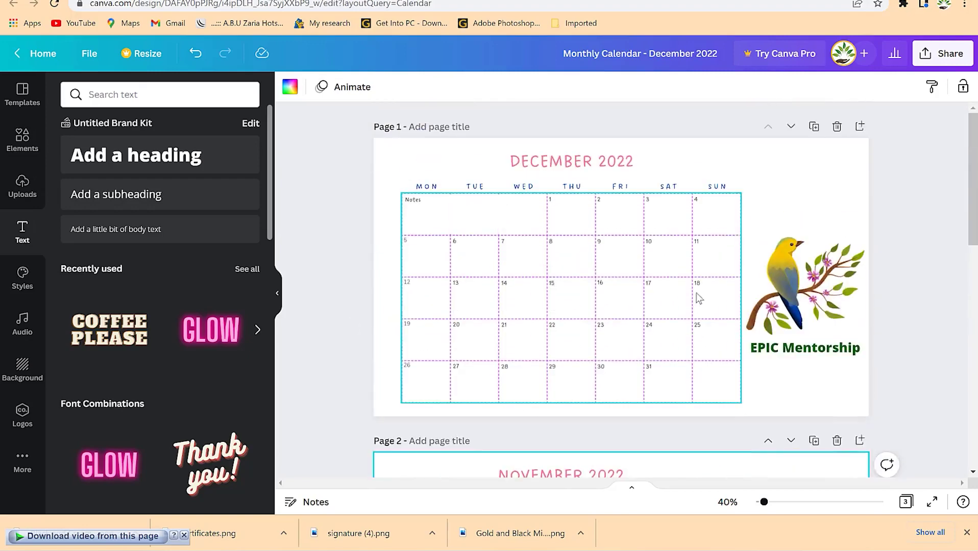
{"action": "scroll", "coordinate": [597, 454], "scroll_direction": "down", "scroll_amount": 3}
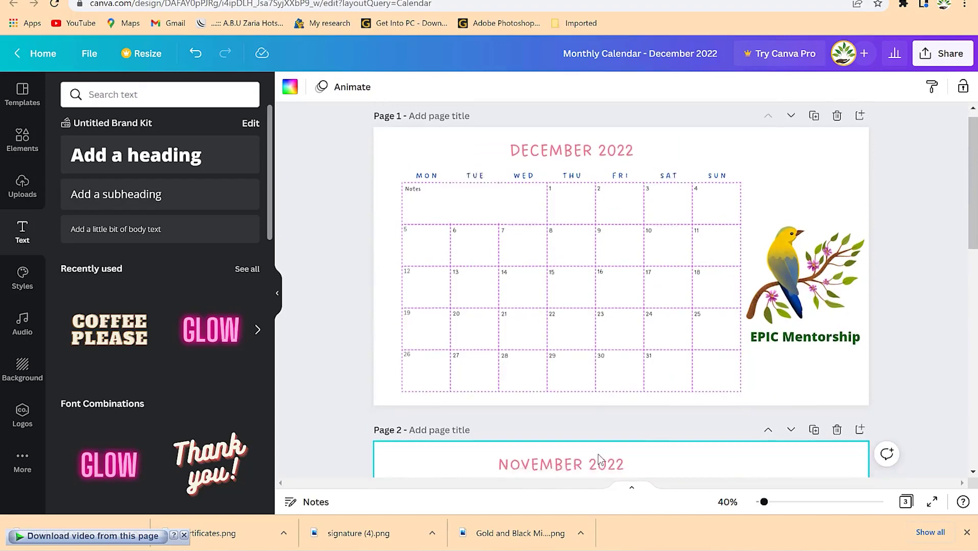
{"action": "scroll", "coordinate": [596, 388], "scroll_direction": "down", "scroll_amount": 3}
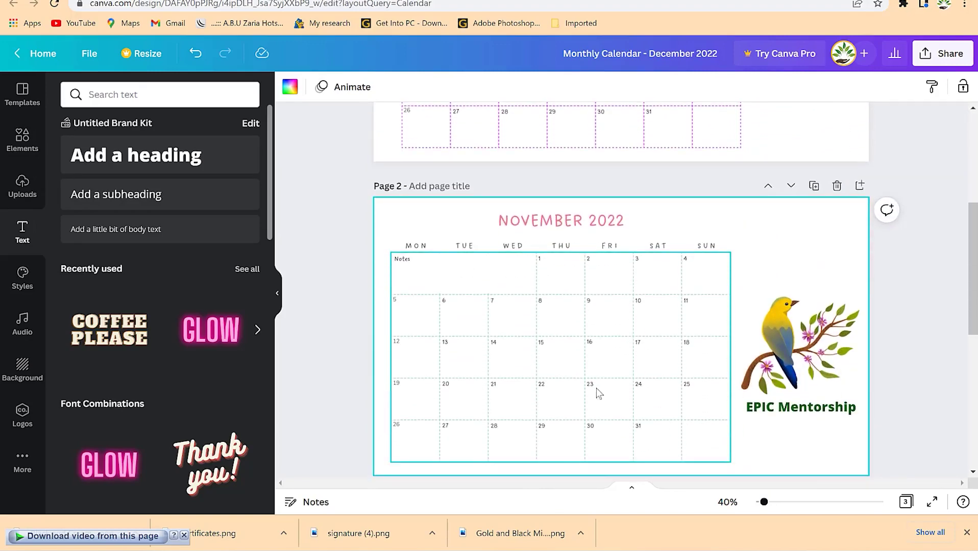
{"action": "scroll", "coordinate": [587, 365], "scroll_direction": "down", "scroll_amount": 3}
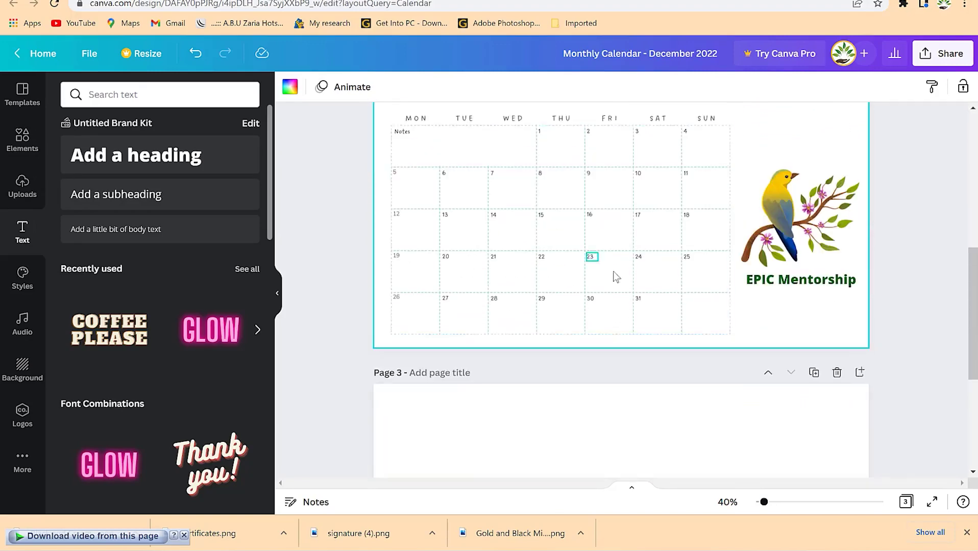
{"action": "left_click", "coordinate": [906, 547]}
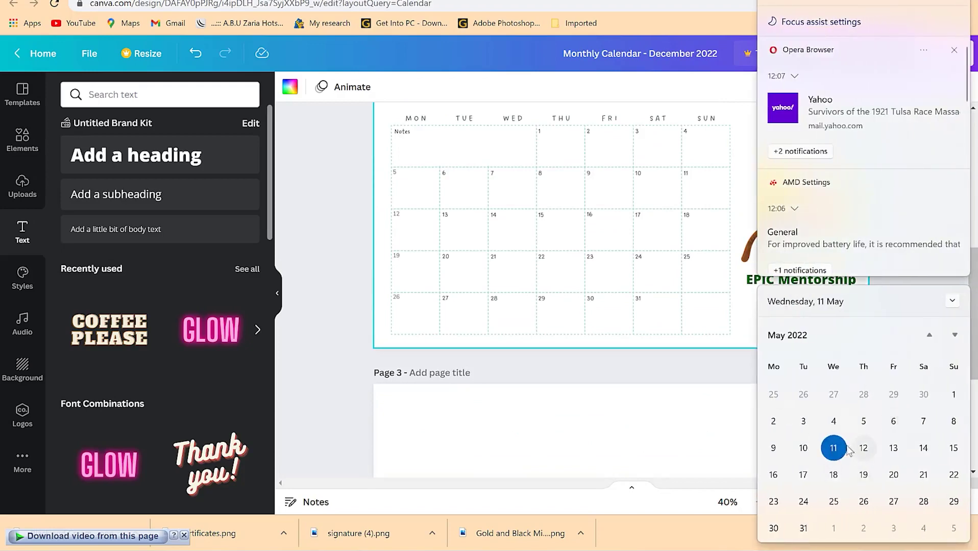
{"action": "left_click", "coordinate": [576, 394]}
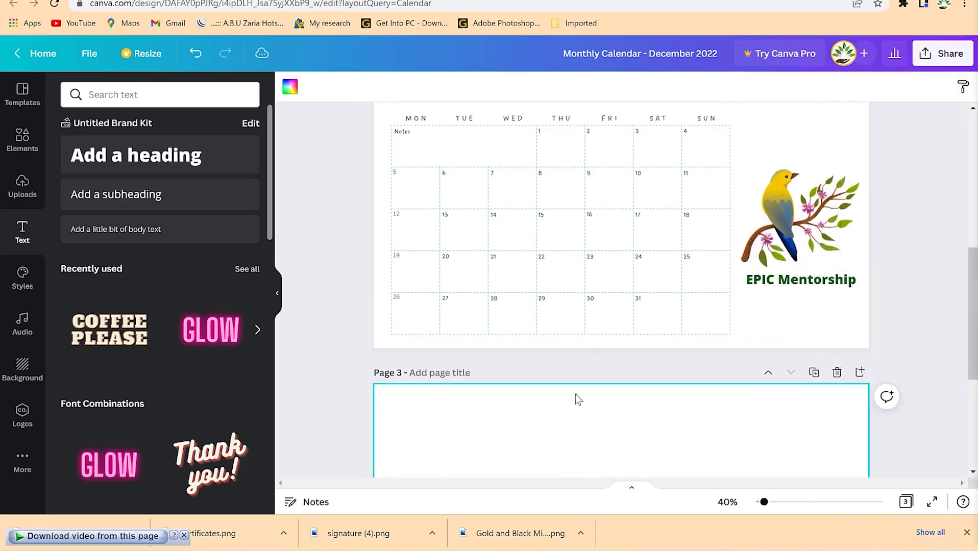
{"action": "scroll", "coordinate": [619, 270], "scroll_direction": "up", "scroll_amount": 5}
{"action": "scroll", "coordinate": [561, 321], "scroll_direction": "up", "scroll_amount": 3}
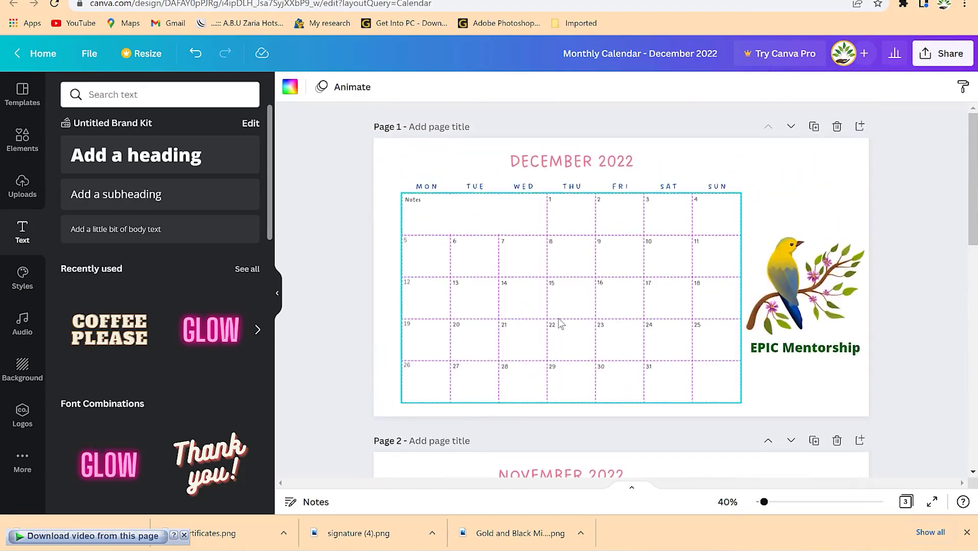
Step: Inspect the separate date labels 1 to 4 in the December grid and look over both calendar pages
{"action": "left_click", "coordinate": [557, 205]}
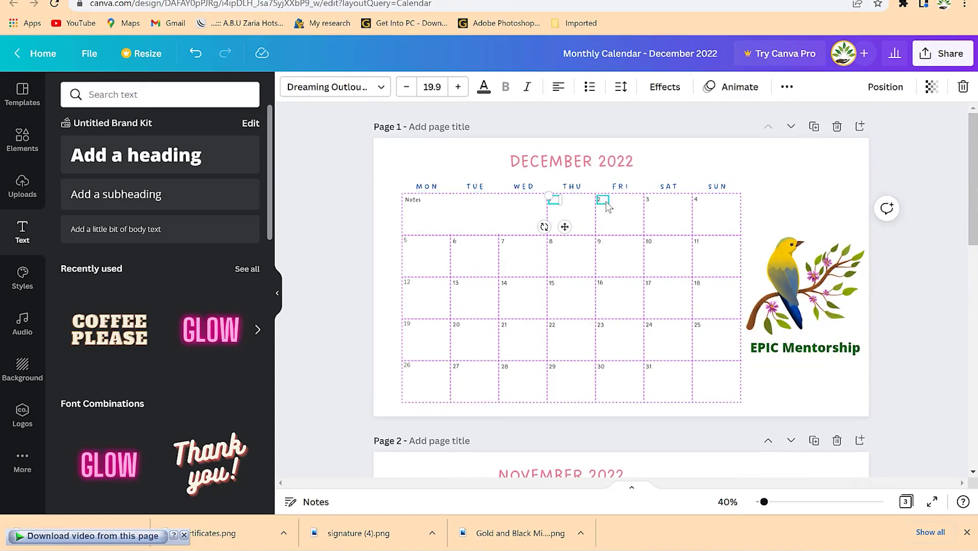
{"action": "left_click", "coordinate": [602, 200]}
{"action": "left_click", "coordinate": [651, 202]}
{"action": "left_click", "coordinate": [697, 199]}
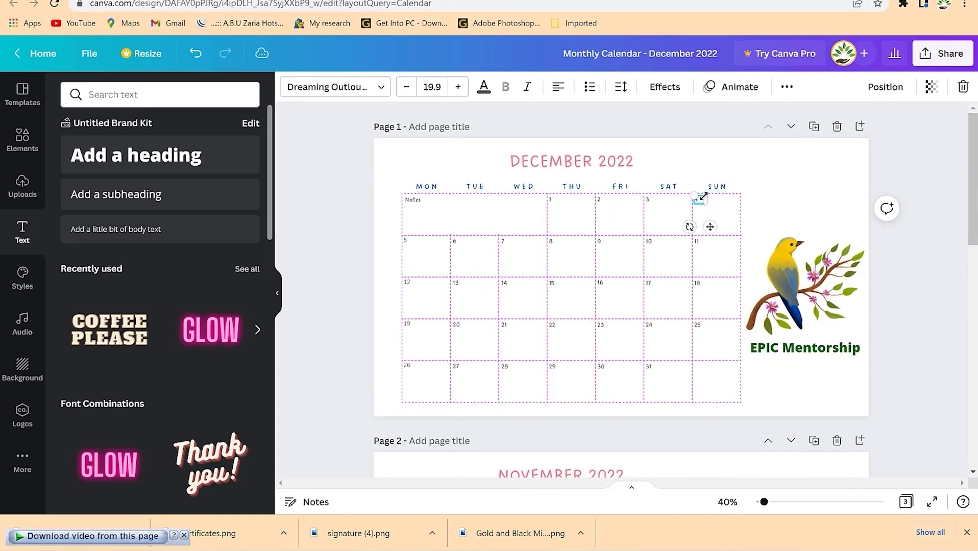
{"action": "left_click", "coordinate": [834, 216]}
{"action": "scroll", "coordinate": [726, 335], "scroll_direction": "down", "scroll_amount": 5}
{"action": "scroll", "coordinate": [726, 341], "scroll_direction": "down", "scroll_amount": 4}
{"action": "scroll", "coordinate": [696, 365], "scroll_direction": "up", "scroll_amount": 7}
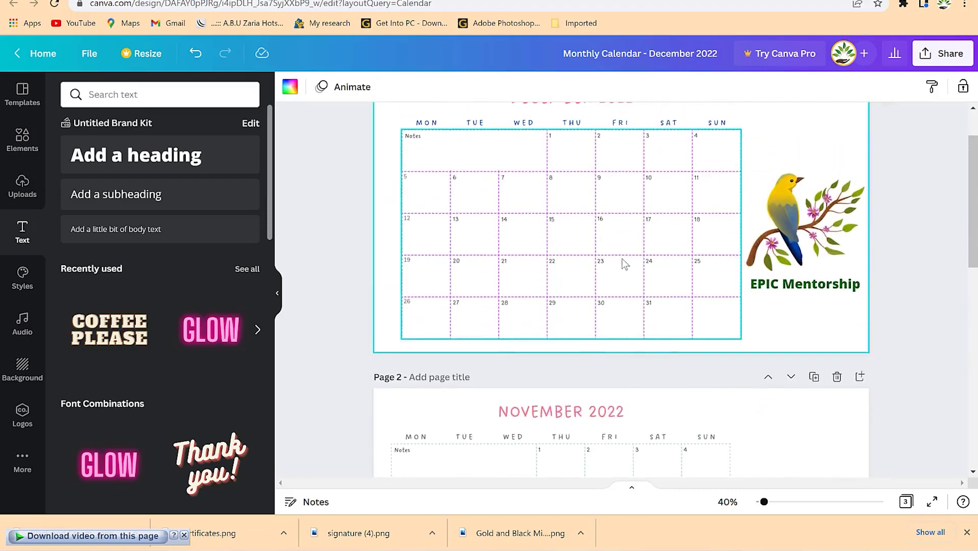
{"action": "scroll", "coordinate": [776, 208], "scroll_direction": "down", "scroll_amount": 5}
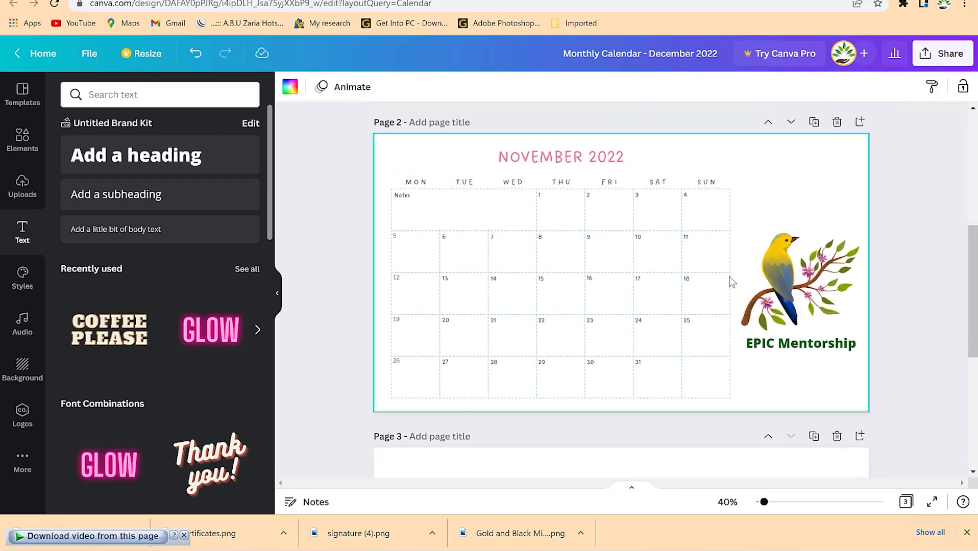
{"action": "scroll", "coordinate": [730, 277], "scroll_direction": "up", "scroll_amount": 6}
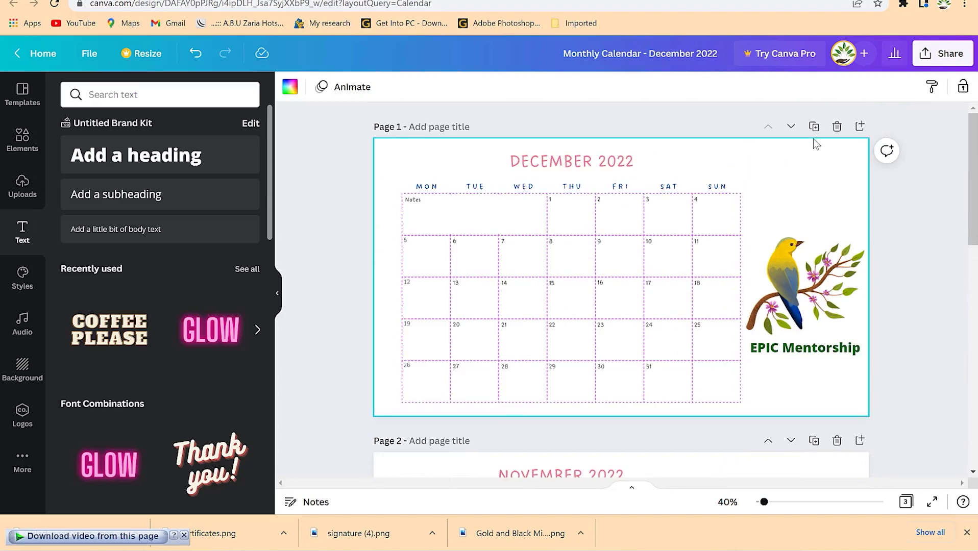
Step: Download only pages 1 and 2 of the design as PDF Print, leaving out page 3
{"action": "left_click", "coordinate": [950, 52]}
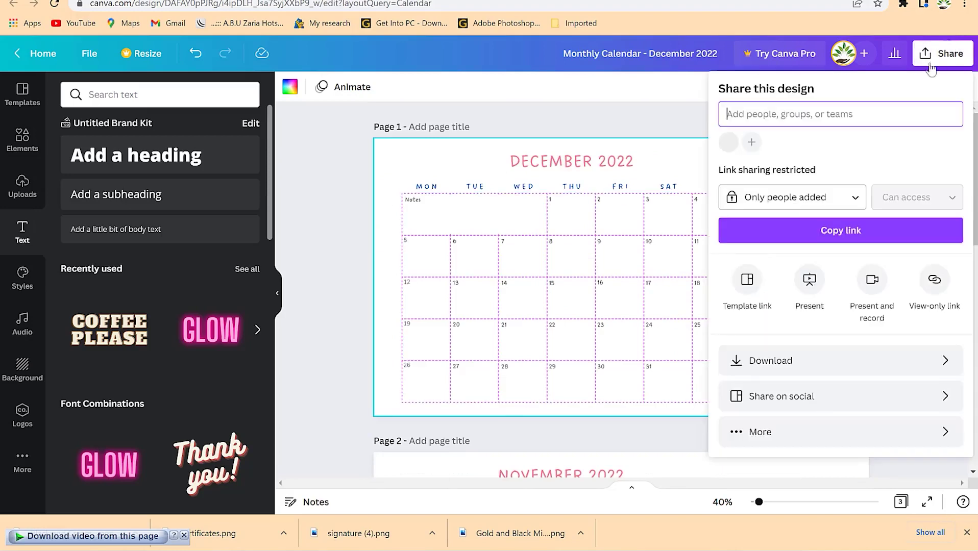
{"action": "left_click", "coordinate": [804, 361]}
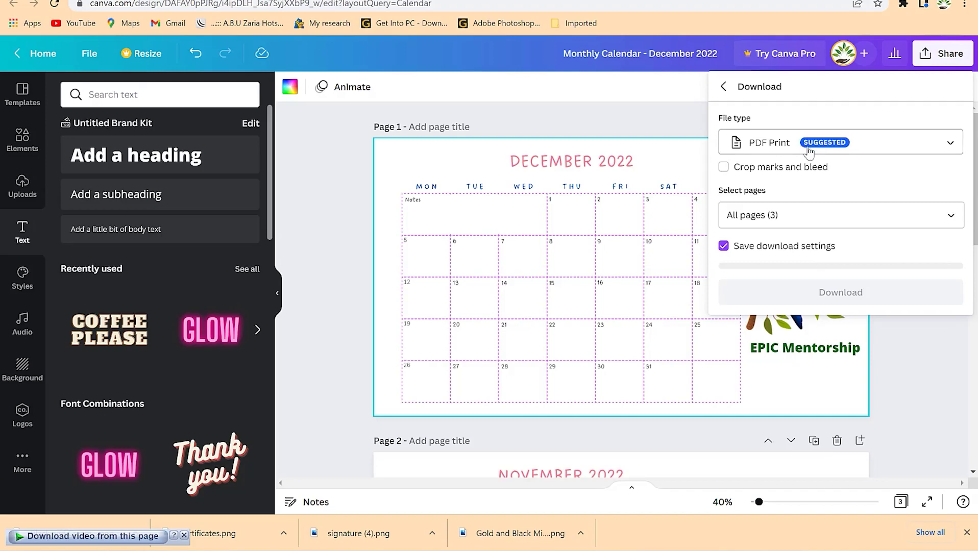
{"action": "left_click", "coordinate": [841, 215]}
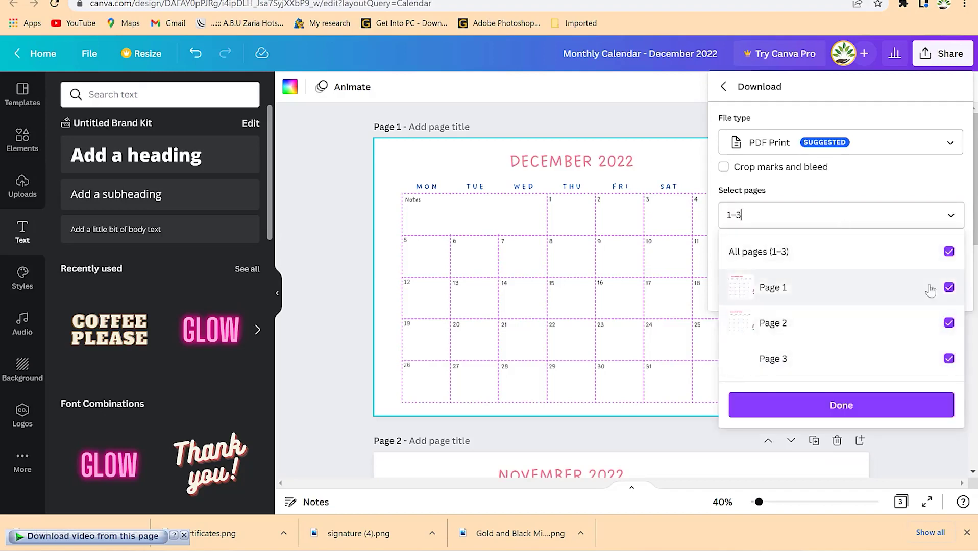
{"action": "left_click", "coordinate": [948, 252]}
{"action": "left_click", "coordinate": [949, 288]}
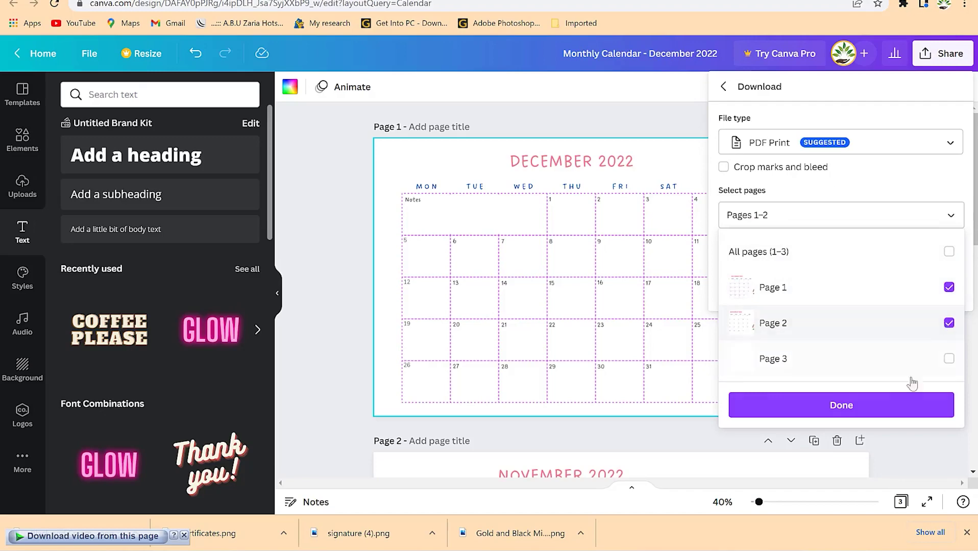
{"action": "left_click", "coordinate": [898, 406]}
{"action": "left_click", "coordinate": [874, 299]}
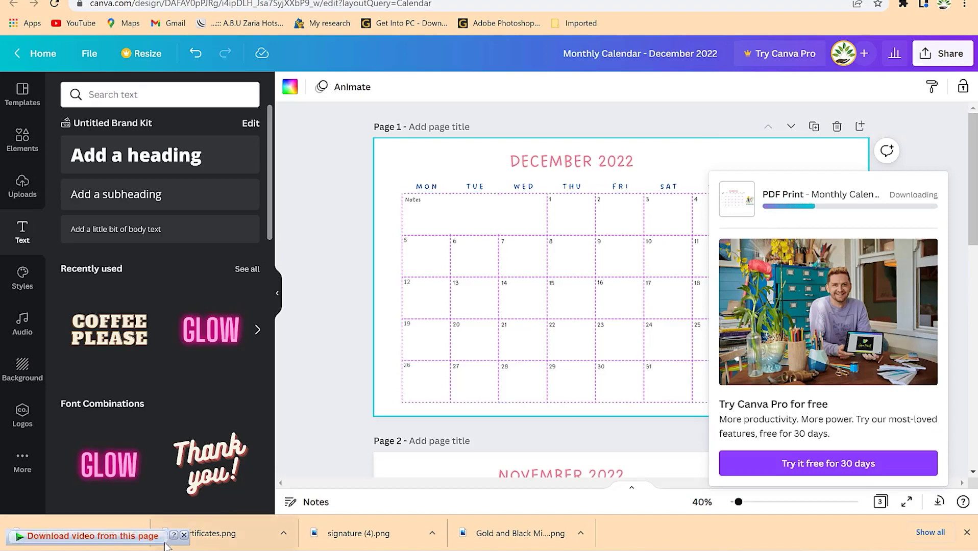
Step: Dismiss the video download overlay, save "Monthly Calendar - December 2022.pdf" to the Downloads\Documents folder and open that folder
{"action": "left_click", "coordinate": [184, 536]}
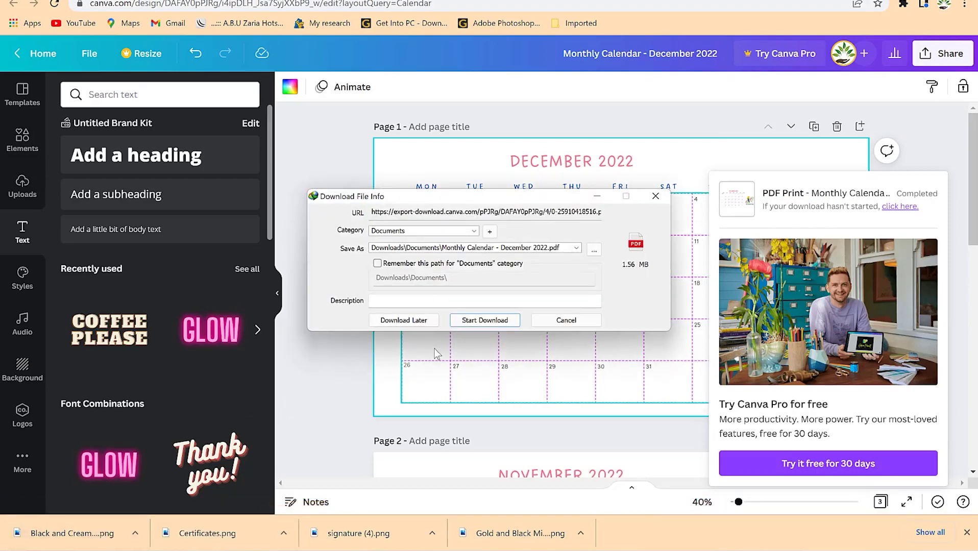
{"action": "left_click", "coordinate": [460, 319]}
{"action": "left_click", "coordinate": [494, 309]}
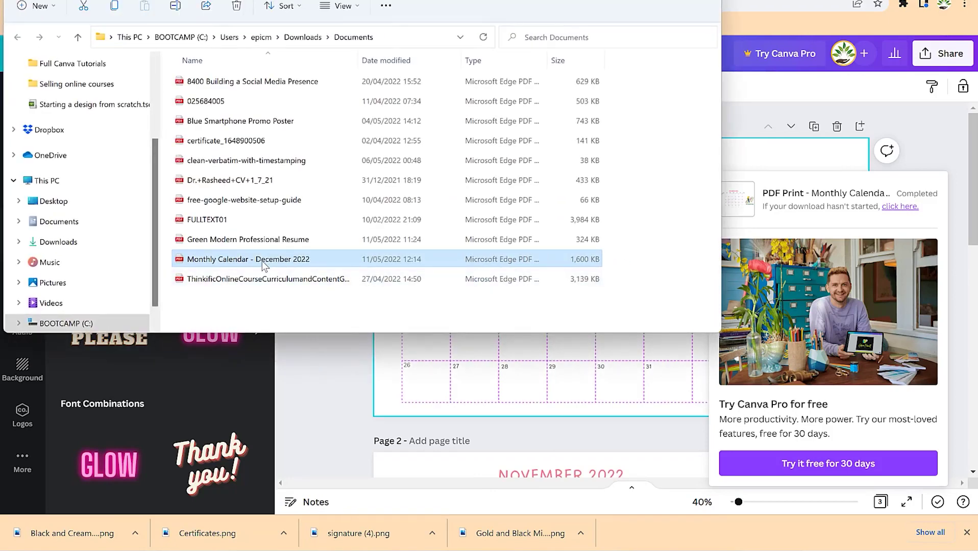
Step: Open the "Monthly Calendar - December 2022" PDF in Nitro Pro
{"action": "right_click", "coordinate": [262, 260]}
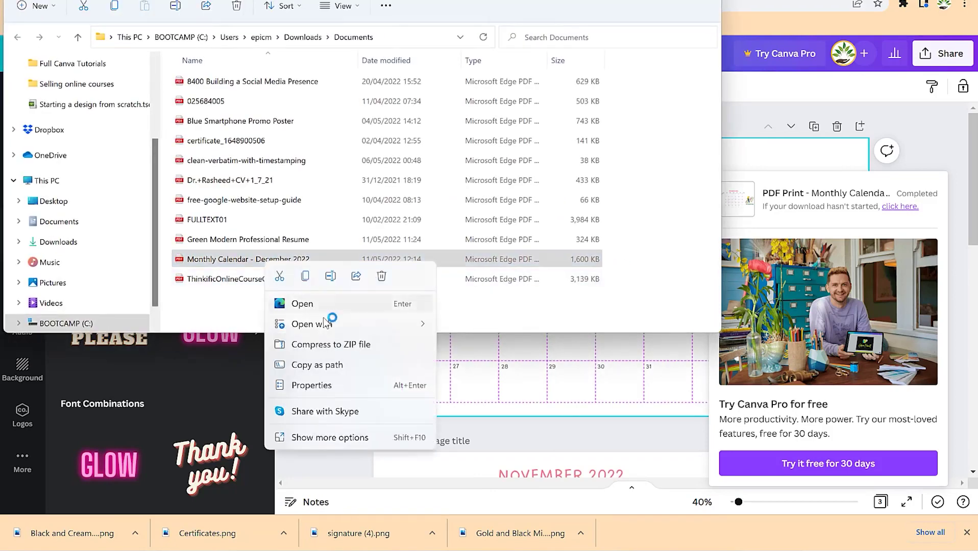
{"action": "mouse_move", "coordinate": [332, 332]}
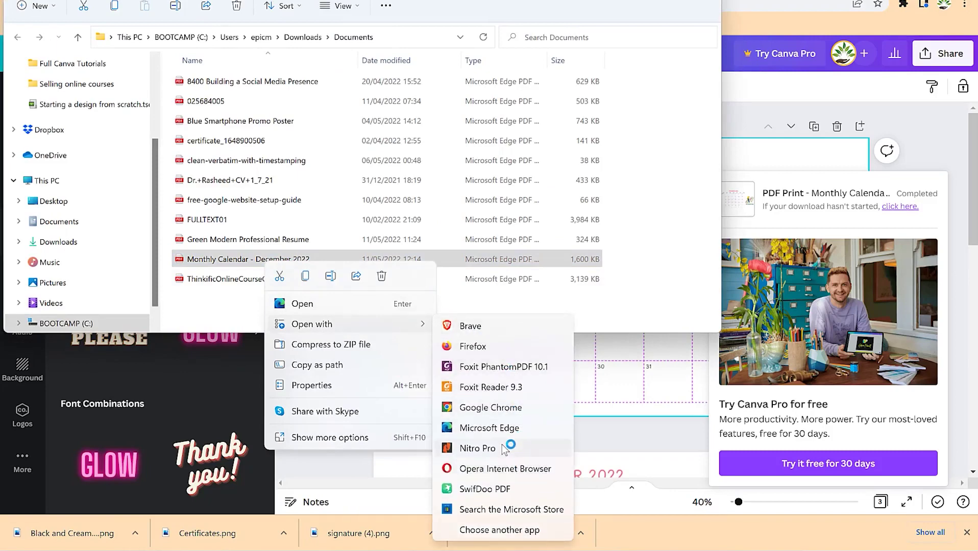
{"action": "left_click", "coordinate": [507, 449]}
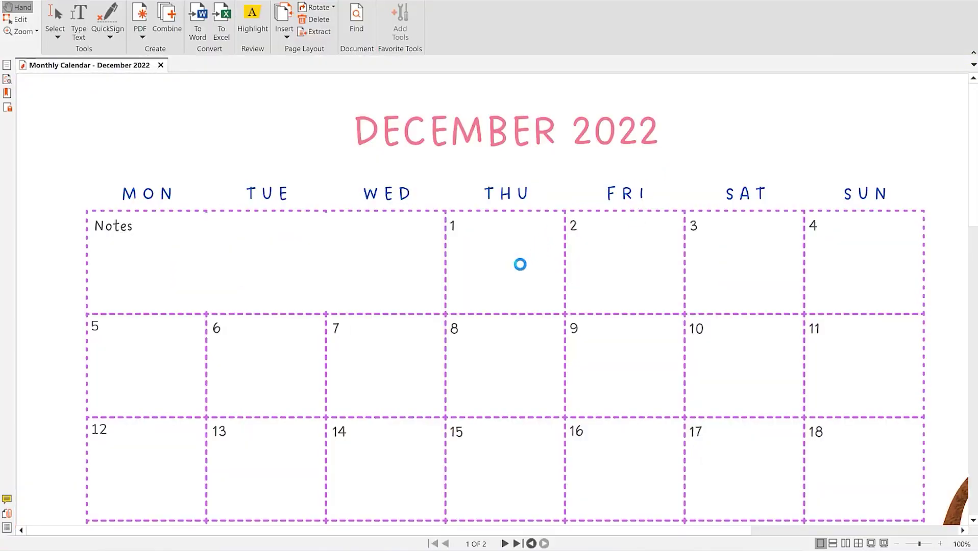
Step: Check the December and November pages of the exported PDF at 50% and 75% zoom
{"action": "scroll", "coordinate": [602, 270], "scroll_direction": "down", "scroll_amount": 3}
{"action": "scroll", "coordinate": [683, 416], "scroll_direction": "down", "scroll_amount": 4}
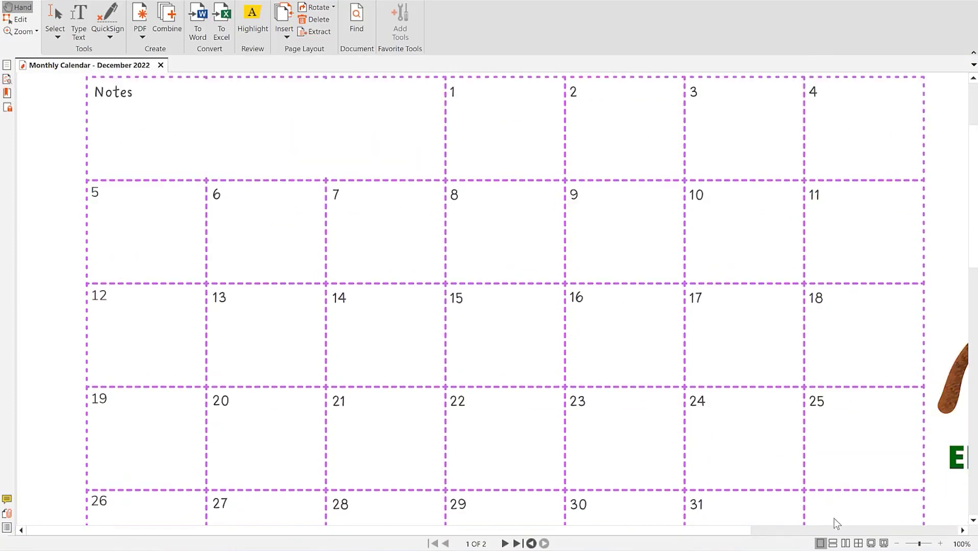
{"action": "left_click", "coordinate": [898, 544]}
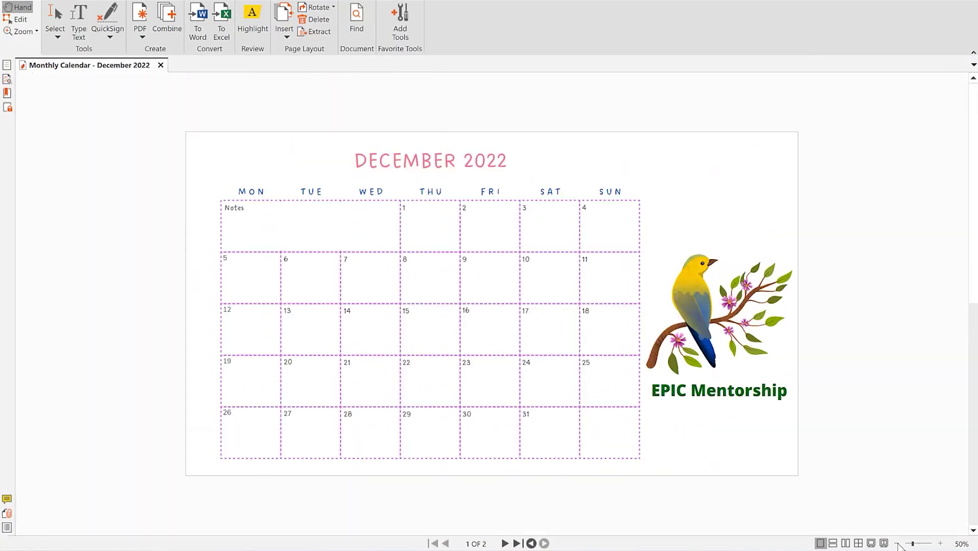
{"action": "left_click", "coordinate": [940, 544]}
{"action": "scroll", "coordinate": [694, 365], "scroll_direction": "down", "scroll_amount": 5}
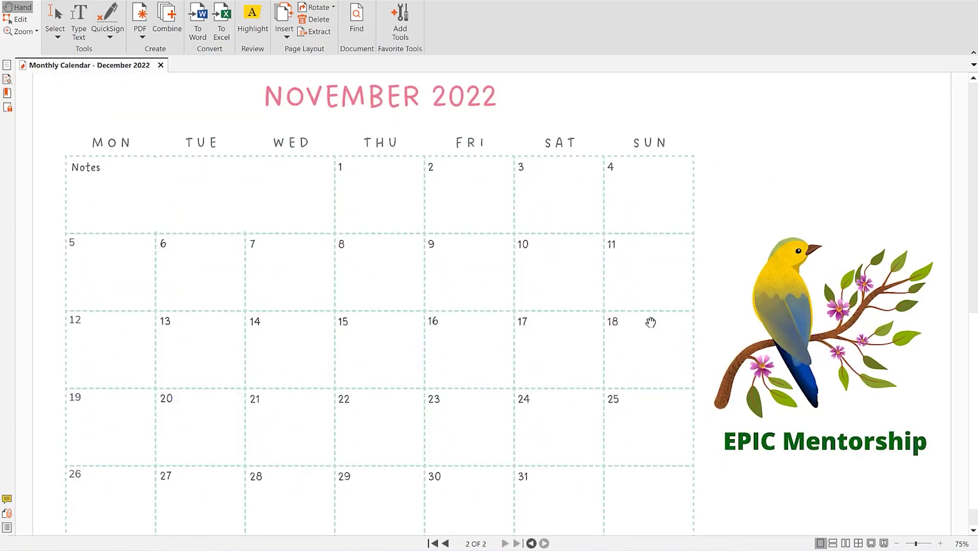
{"action": "scroll", "coordinate": [651, 322], "scroll_direction": "up", "scroll_amount": 6}
{"action": "scroll", "coordinate": [582, 306], "scroll_direction": "down", "scroll_amount": 2}
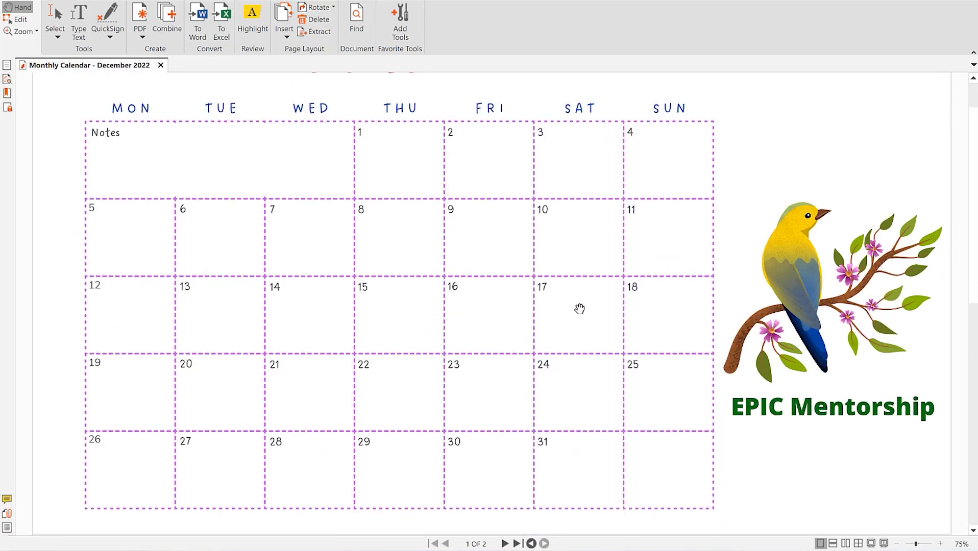
{"action": "scroll", "coordinate": [550, 347], "scroll_direction": "down", "scroll_amount": 5}
{"action": "scroll", "coordinate": [651, 289], "scroll_direction": "up", "scroll_amount": 6}
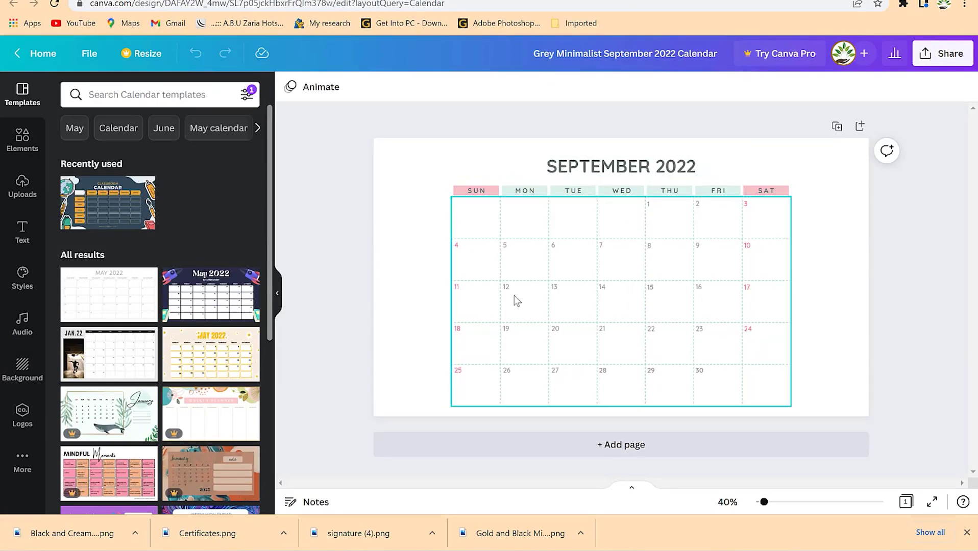
{"action": "left_click", "coordinate": [482, 192]}
{"action": "left_click", "coordinate": [569, 199]}
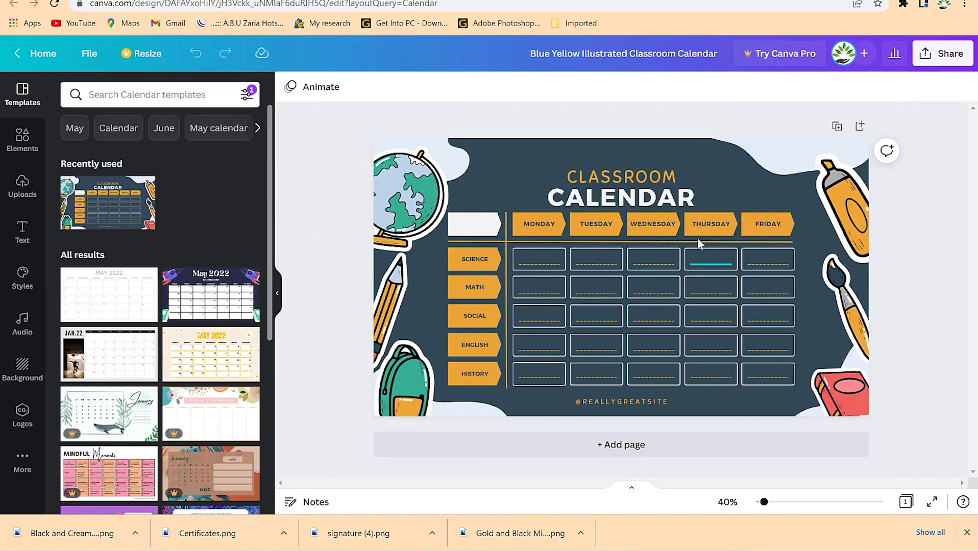
{"action": "left_click", "coordinate": [650, 404]}
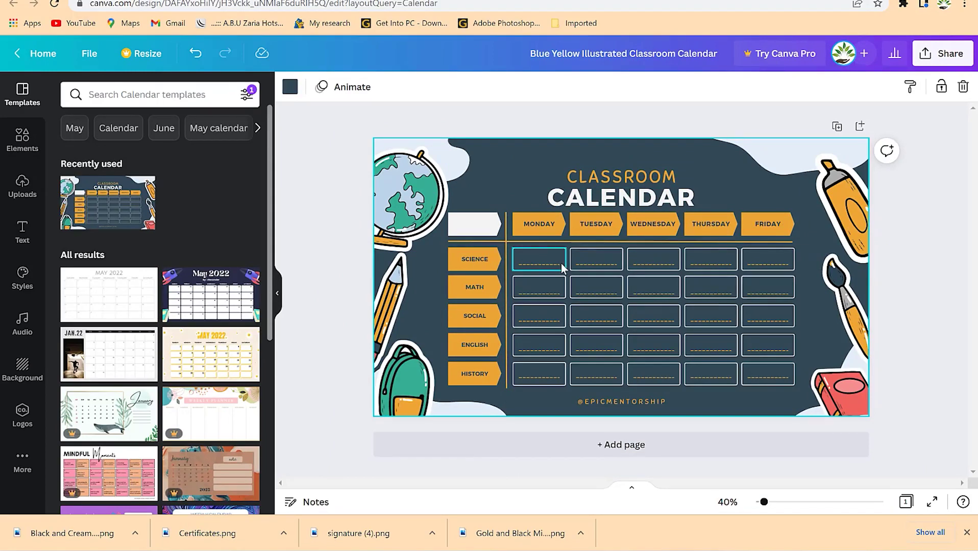
Step: Inspect the weekday boxes, dashed lines and subject labels that make up the classroom timetable
{"action": "left_click", "coordinate": [530, 263]}
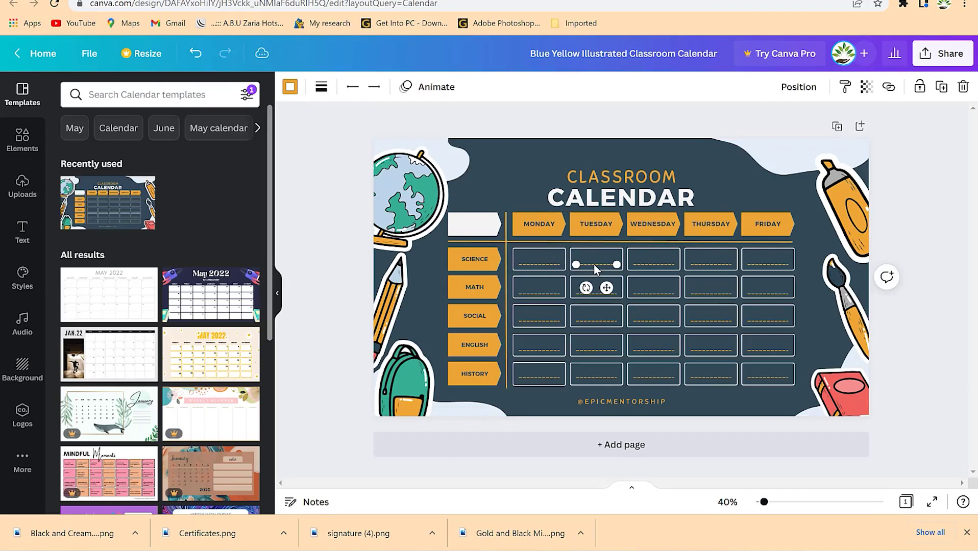
{"action": "left_click", "coordinate": [654, 261]}
{"action": "left_click", "coordinate": [711, 262]}
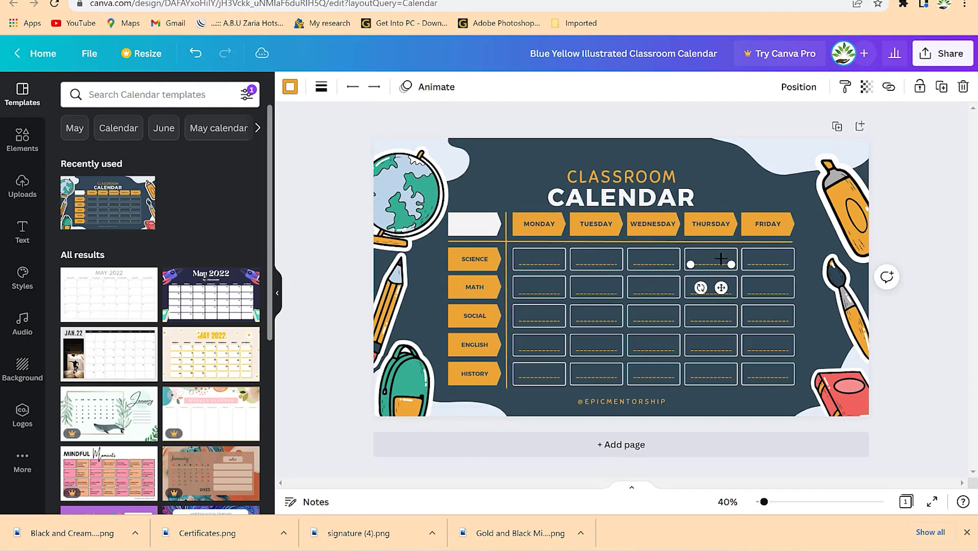
{"action": "left_click", "coordinate": [789, 263]}
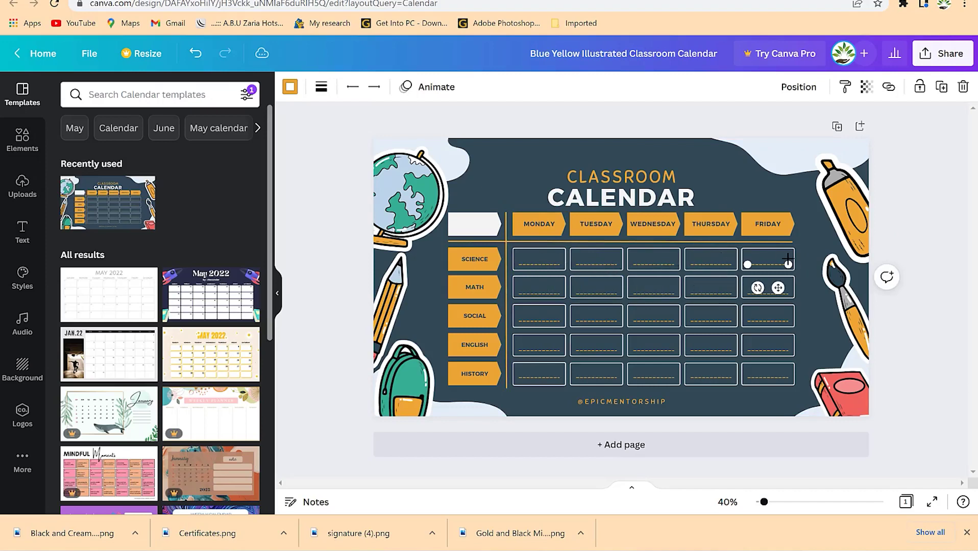
{"action": "left_click", "coordinate": [526, 288]}
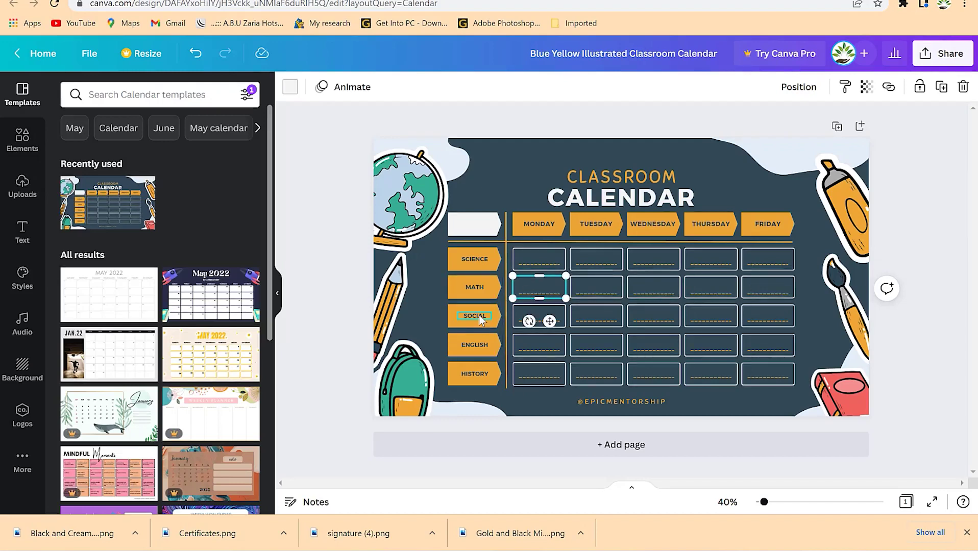
{"action": "left_click", "coordinate": [487, 340]}
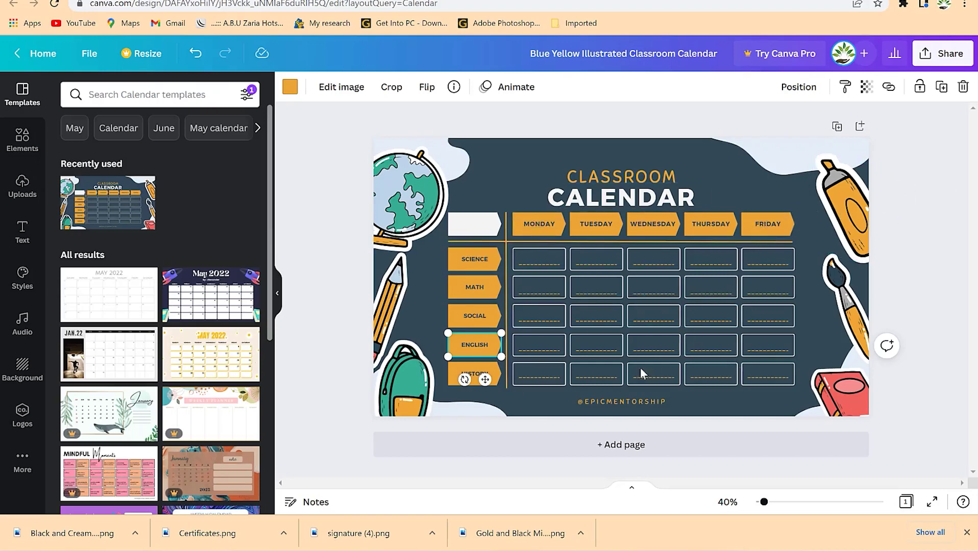
Step: Search the elements for "tick" and place the green circled tick on the classroom calendar
{"action": "left_click", "coordinate": [181, 102]}
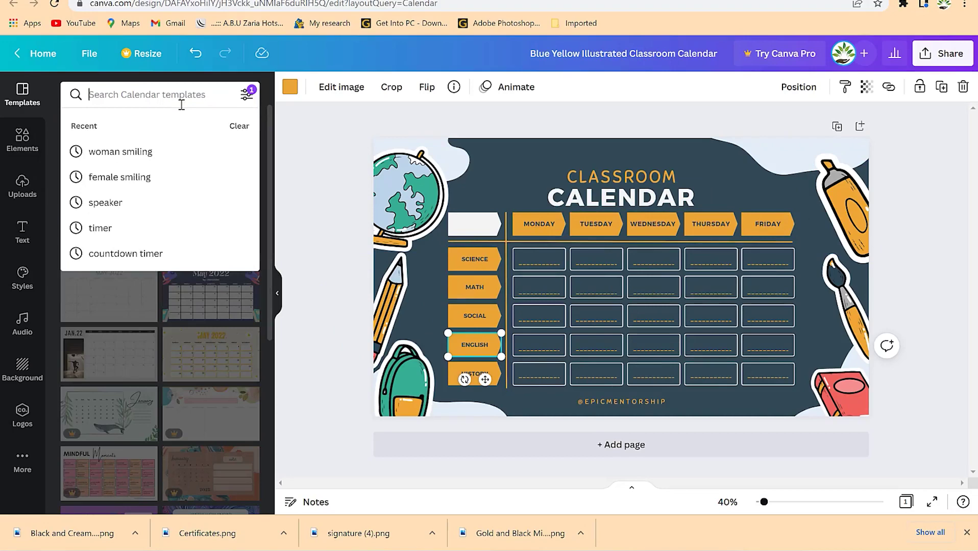
{"action": "left_click", "coordinate": [22, 137]}
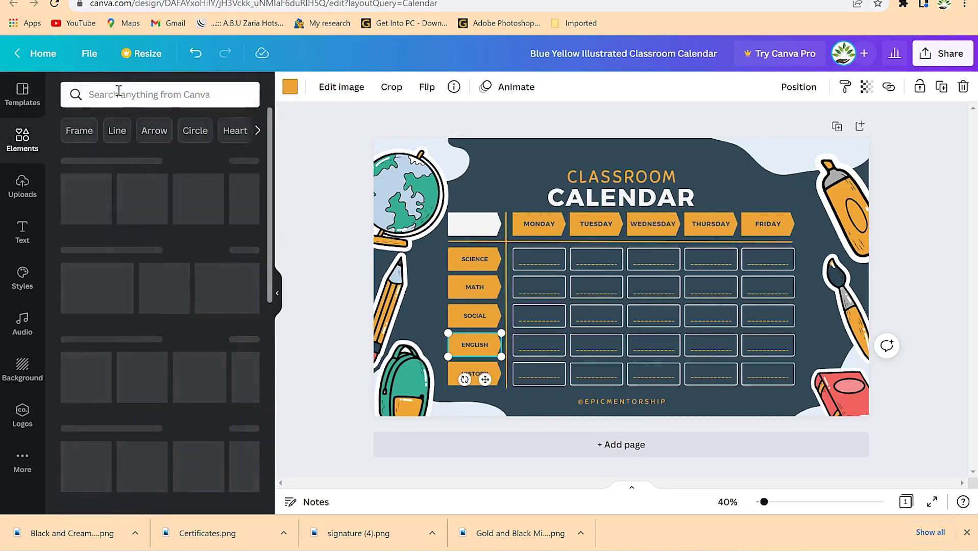
{"action": "left_click", "coordinate": [126, 90]}
{"action": "type", "text": "tick"}
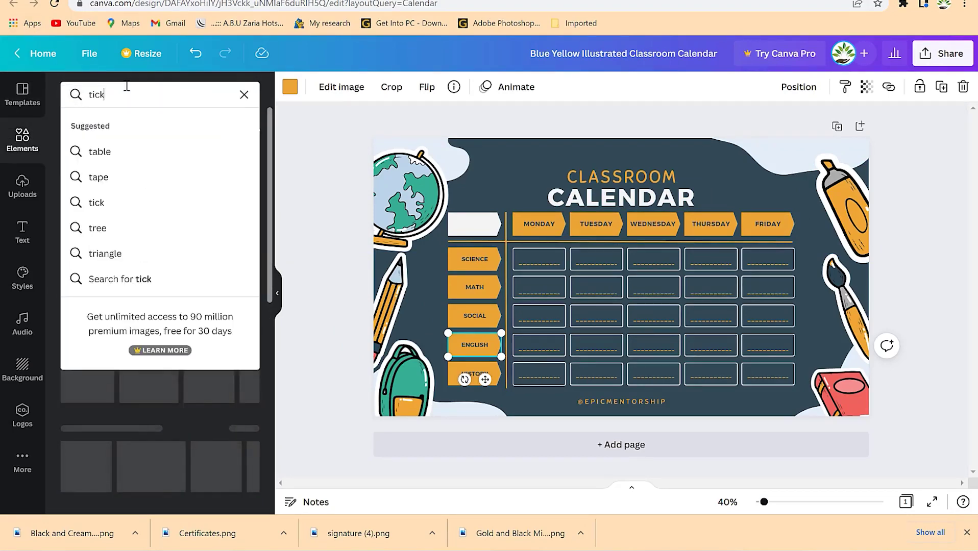
{"action": "key", "text": "Return"}
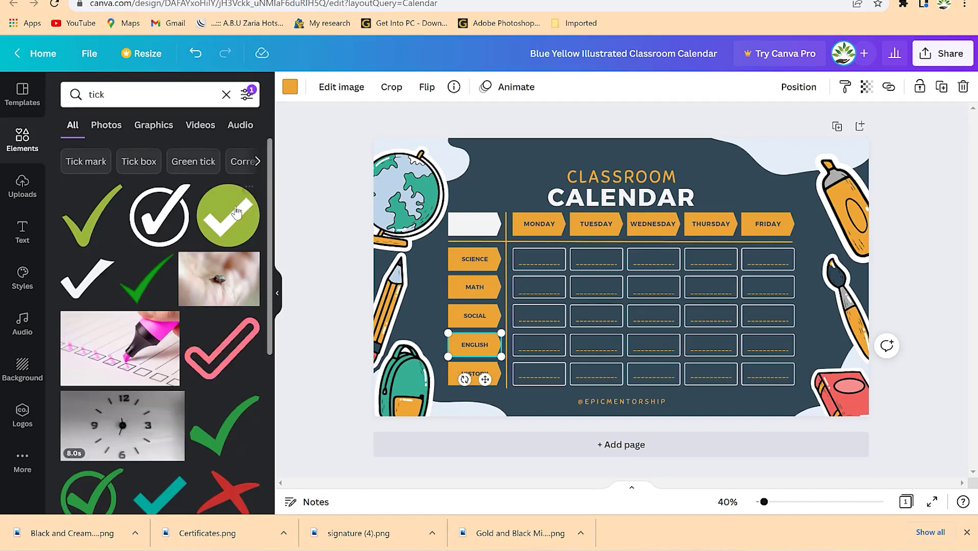
{"action": "left_click_drag", "start_coordinate": [79, 500], "coordinate": [608, 258]}
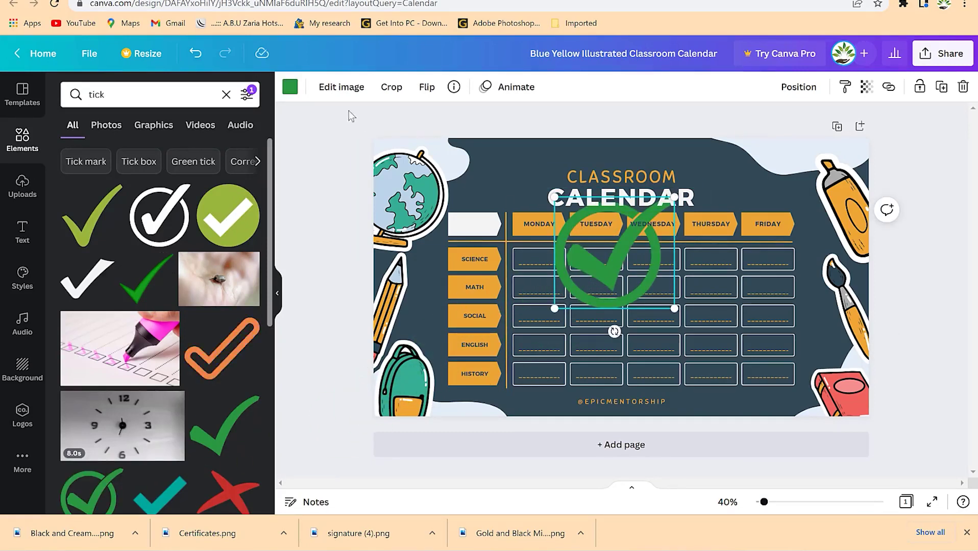
Step: Recolour the circled tick to the template's orange and shrink it to fit inside the Monday Science box
{"action": "left_click", "coordinate": [290, 87]}
{"action": "left_click", "coordinate": [215, 156]}
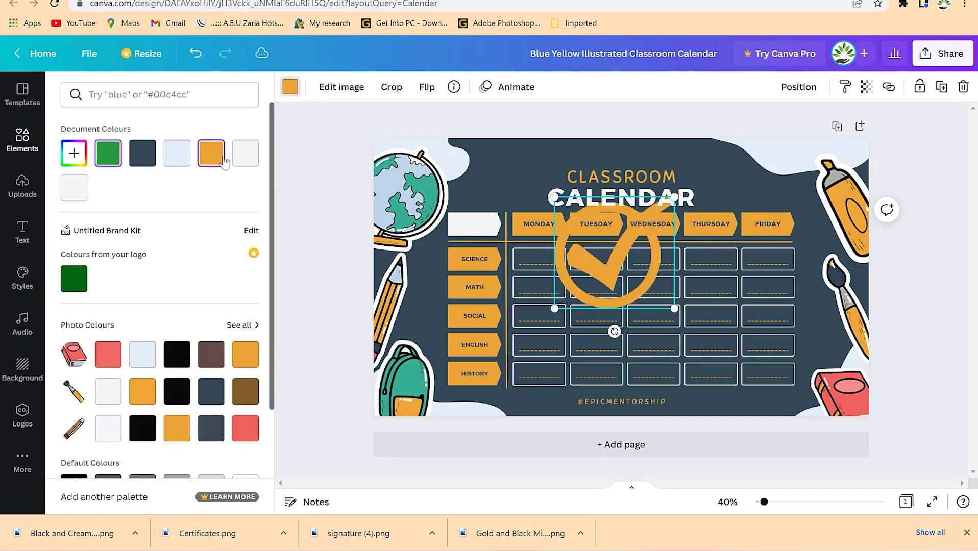
{"action": "left_click_drag", "start_coordinate": [669, 209], "coordinate": [538, 262]}
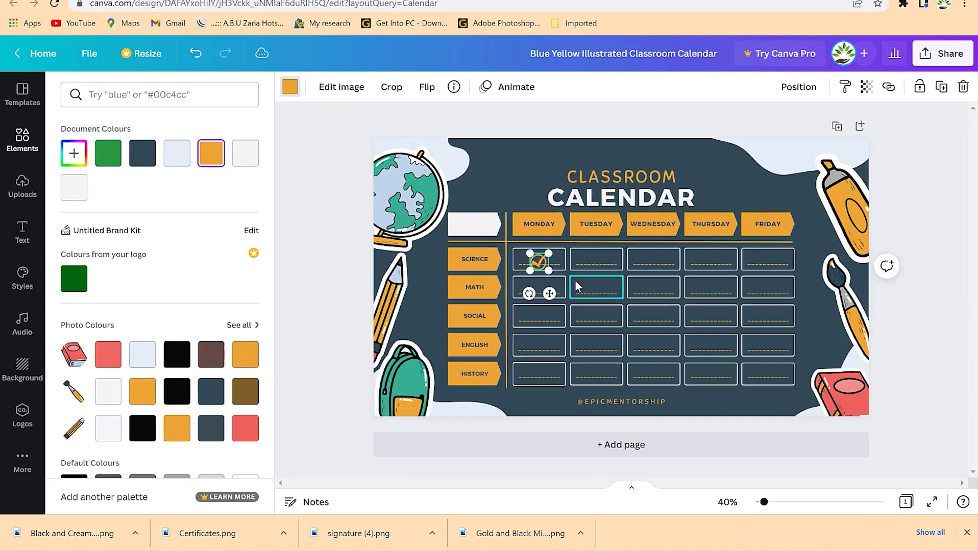
Step: Duplicate the orange tick four times and move the last copy into the Friday History box
{"action": "key", "text": "ctrl+d"}
{"action": "key", "text": "ctrl+d"}
{"action": "key", "text": "ctrl+d"}
{"action": "key", "text": "ctrl+d"}
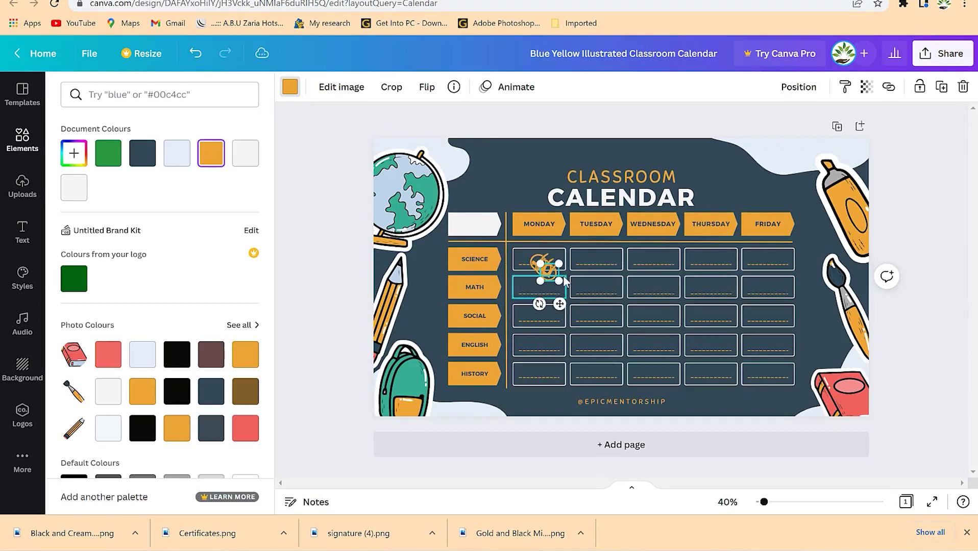
{"action": "left_click_drag", "start_coordinate": [570, 313], "coordinate": [777, 402]}
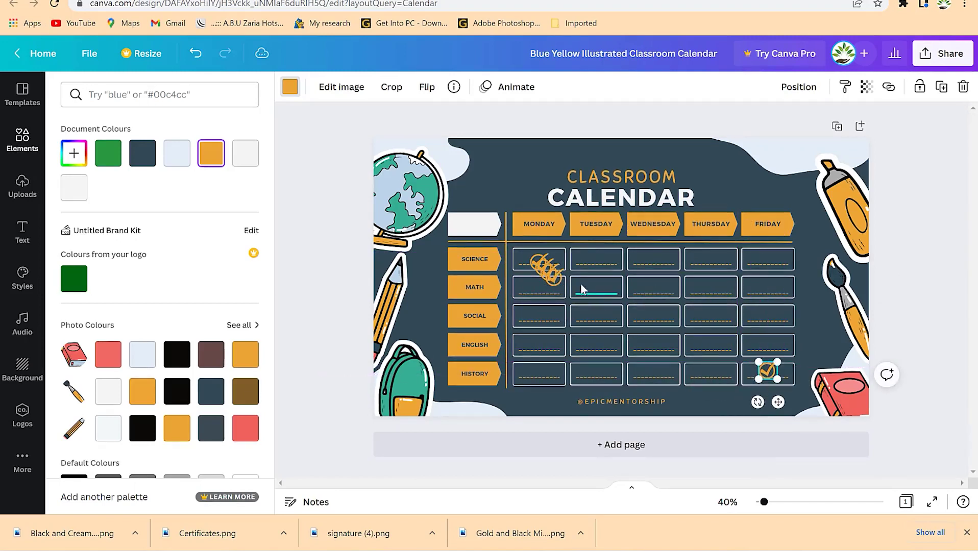
Step: Move the remaining tick copies into the Thursday Social, Monday English and Tuesday Math boxes
{"action": "left_click", "coordinate": [555, 279]}
{"action": "left_click_drag", "start_coordinate": [563, 309], "coordinate": [716, 347]}
{"action": "left_click", "coordinate": [553, 276]}
{"action": "left_click_drag", "start_coordinate": [559, 305], "coordinate": [552, 375]}
{"action": "left_click", "coordinate": [549, 271]}
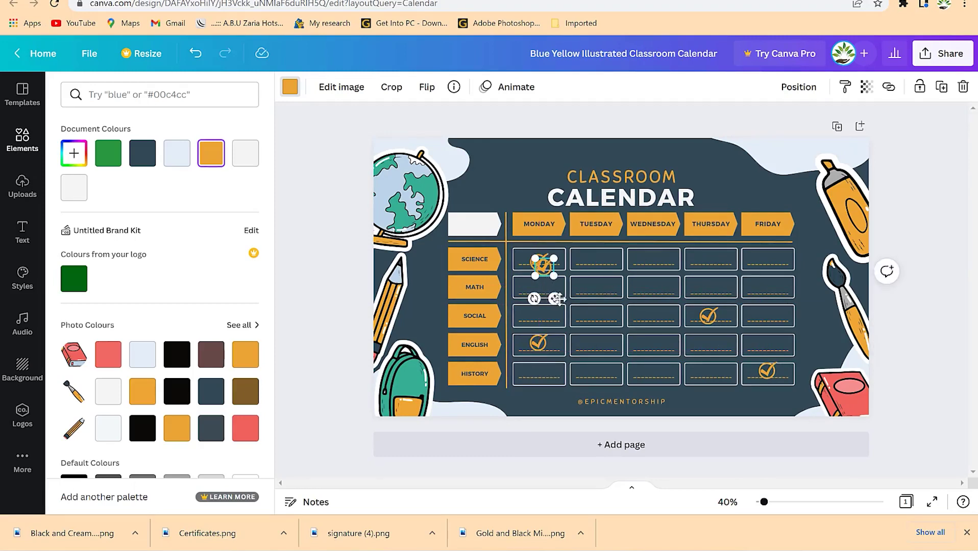
{"action": "left_click_drag", "start_coordinate": [558, 299], "coordinate": [609, 312]}
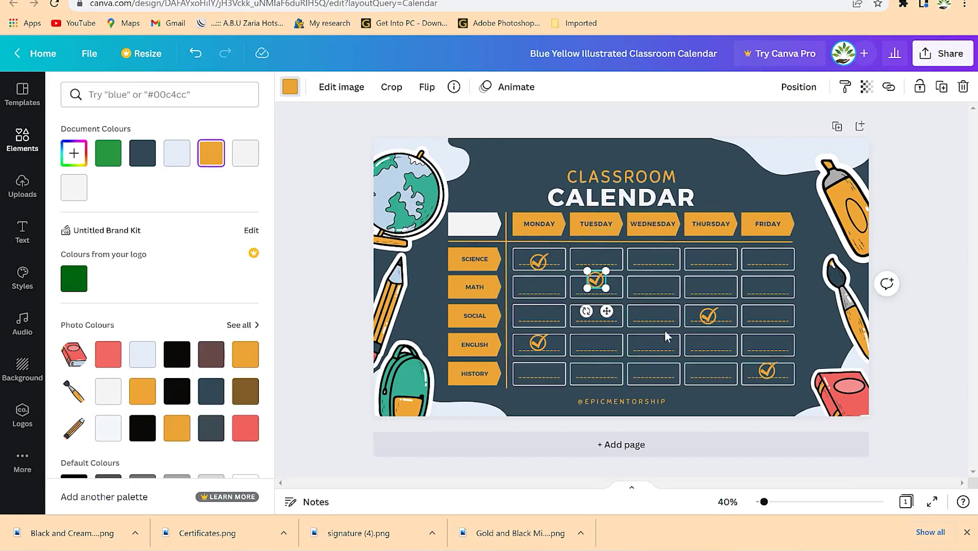
Step: Add a blank second page to the design and return to the classroom calendar on page 1
{"action": "left_click", "coordinate": [677, 291]}
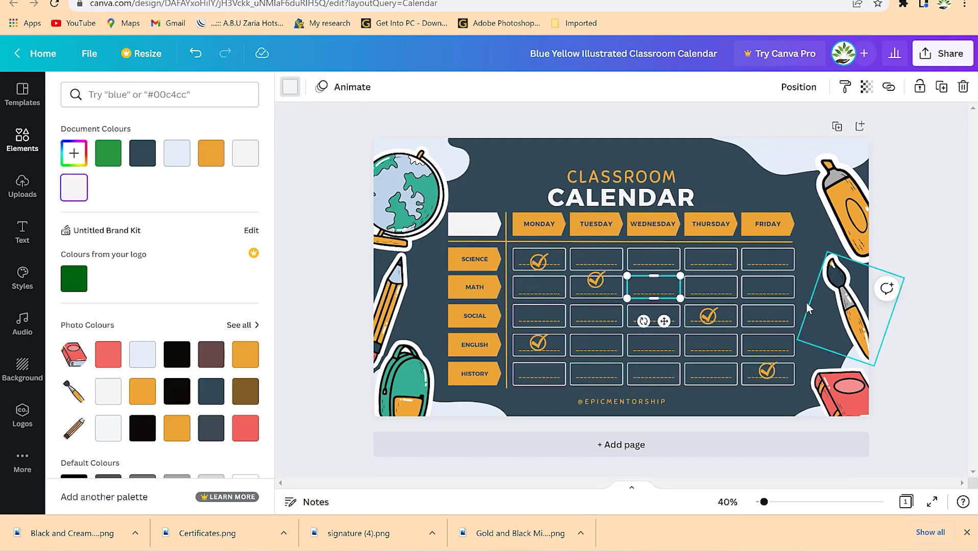
{"action": "key", "text": "Escape"}
{"action": "left_click", "coordinate": [690, 449]}
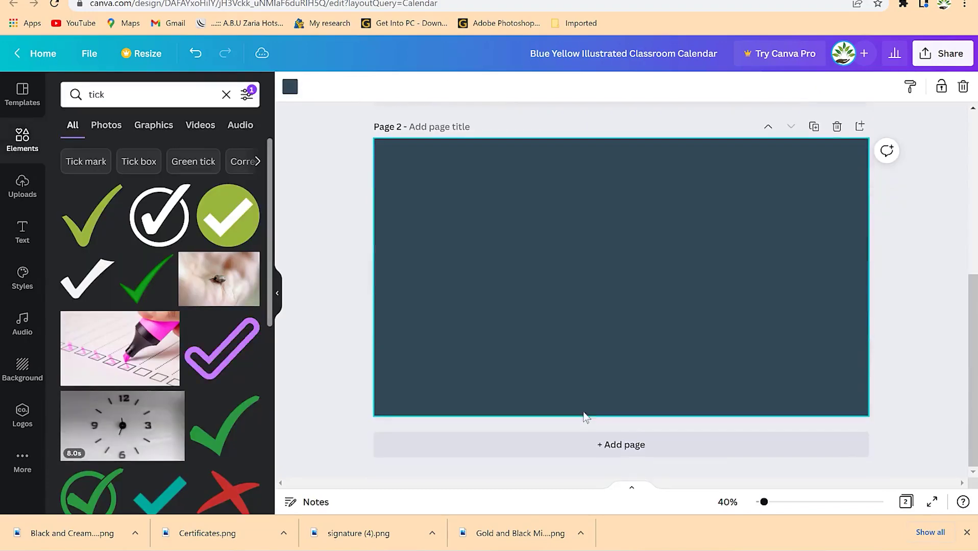
{"action": "scroll", "coordinate": [702, 278], "scroll_direction": "up", "scroll_amount": 5}
{"action": "left_click", "coordinate": [533, 164]}
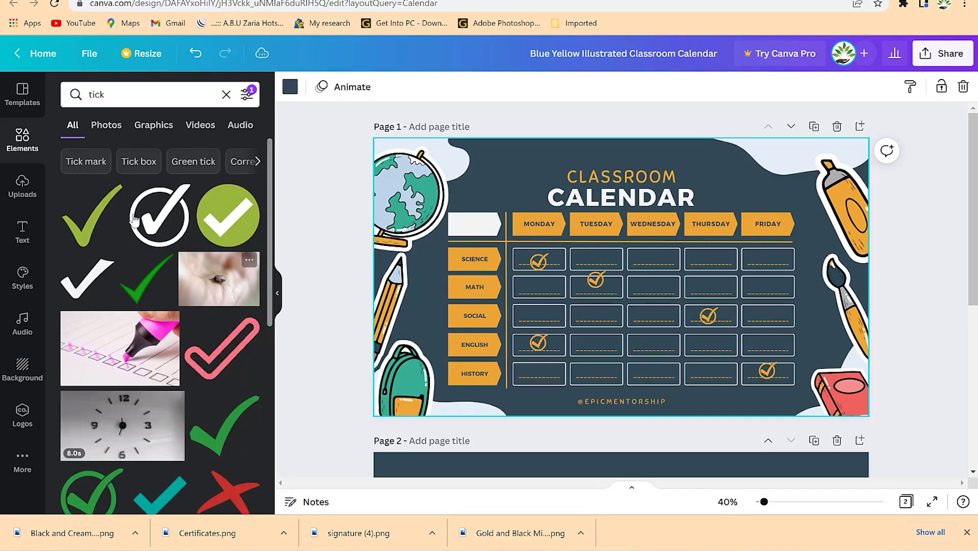
Step: Add a heading reading "Lecture Break" to page 1 and rotate it clockwise so it runs vertically down the timetable
{"action": "left_click", "coordinate": [22, 230]}
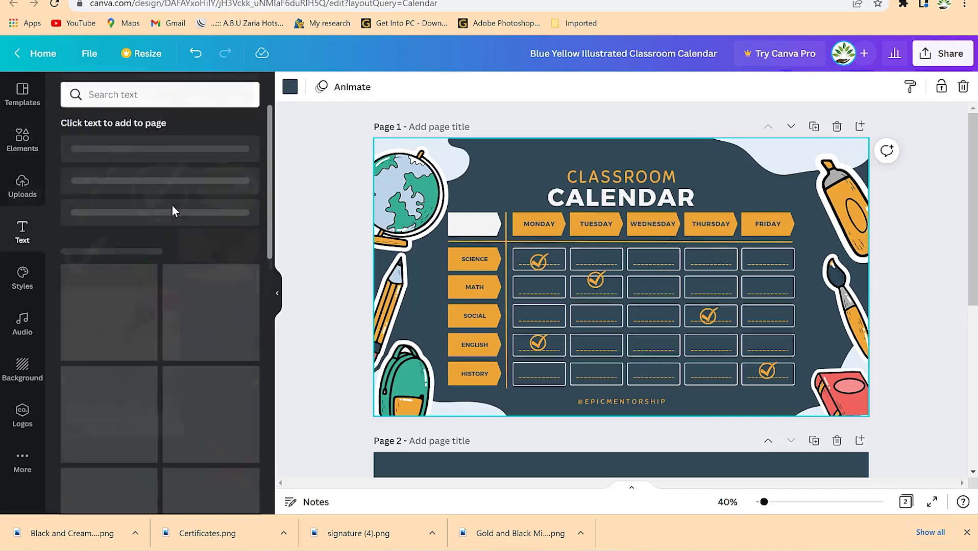
{"action": "left_click", "coordinate": [149, 159]}
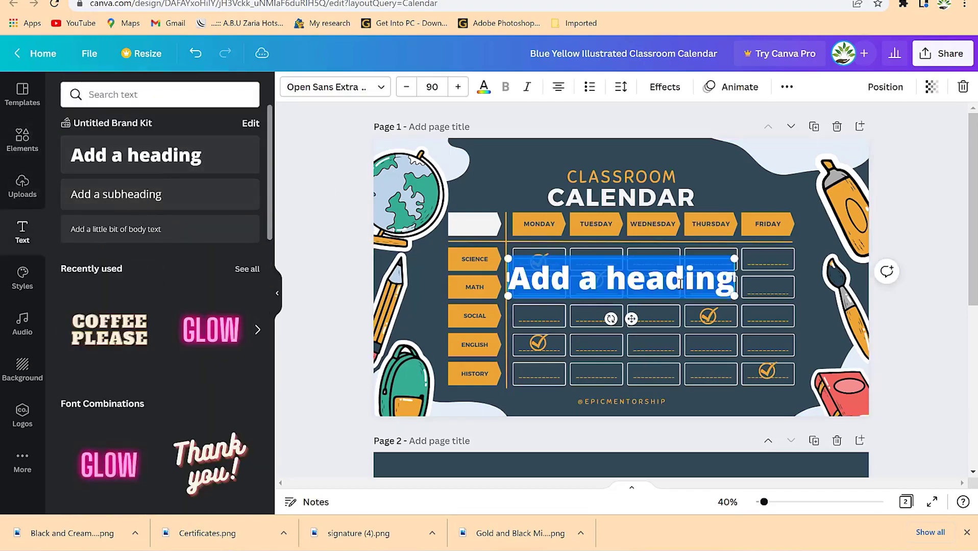
{"action": "type", "text": "Break"}
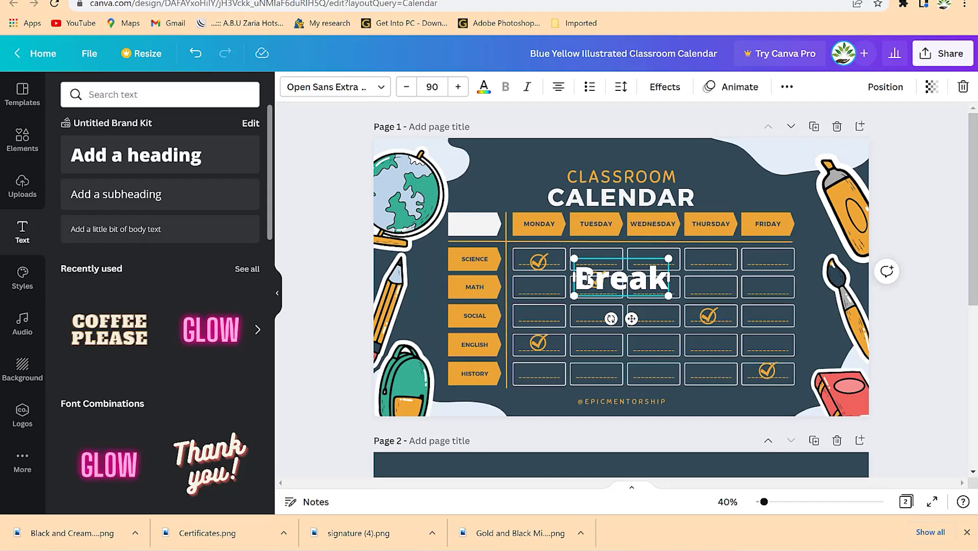
{"action": "type", "text": "Lecture"}
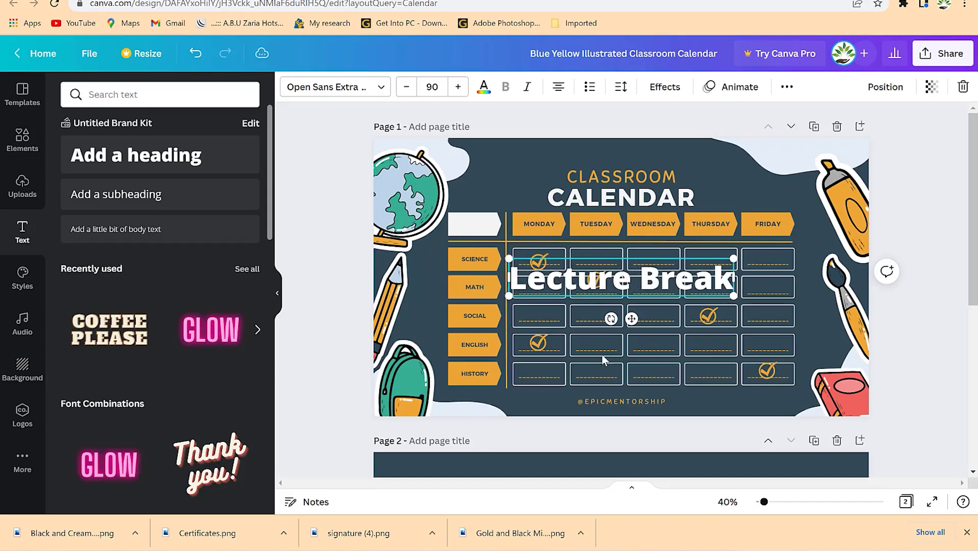
{"action": "left_click_drag", "start_coordinate": [610, 319], "coordinate": [581, 265]}
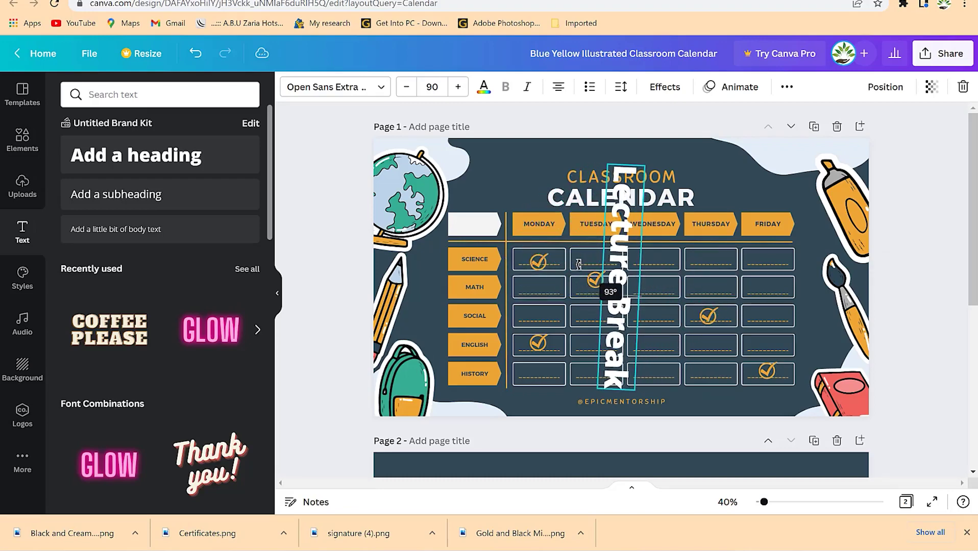
{"action": "left_click_drag", "start_coordinate": [580, 265], "coordinate": [579, 267]}
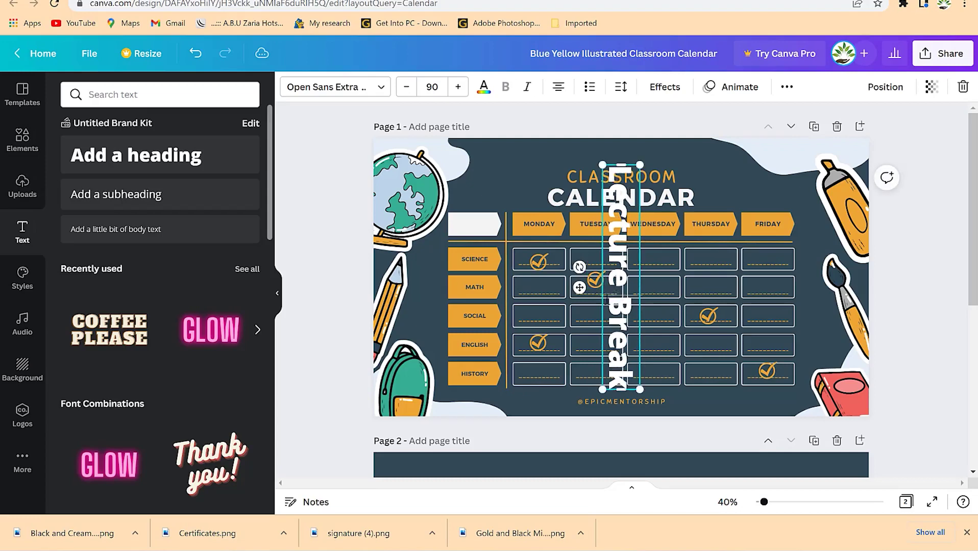
Step: Reduce the vertical "Lecture Break" text to size 50 and position it over the boxes of the Wednesday column
{"action": "left_click_drag", "start_coordinate": [579, 287], "coordinate": [620, 294]}
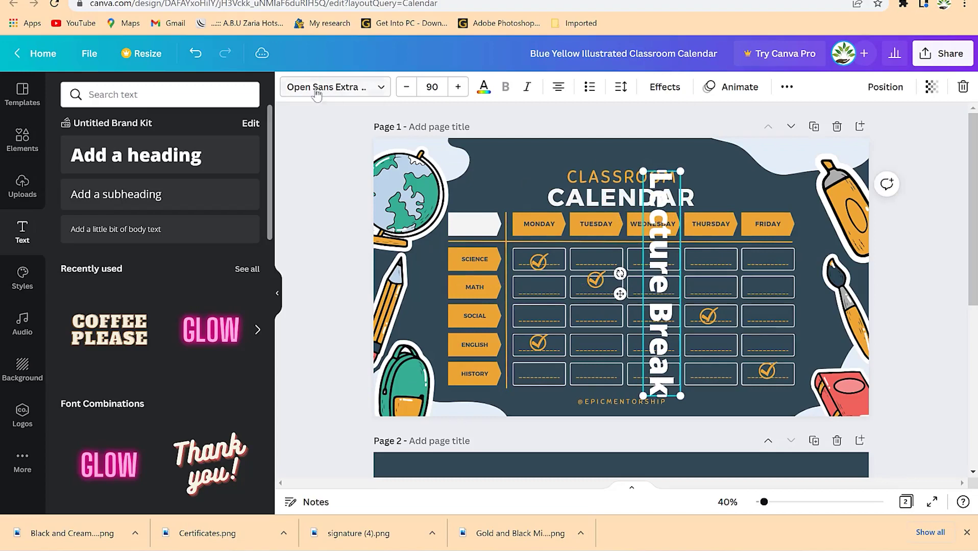
{"action": "left_click", "coordinate": [411, 88]}
{"action": "left_click", "coordinate": [411, 88]}
{"action": "left_click", "coordinate": [412, 89]}
{"action": "left_click", "coordinate": [411, 90]}
{"action": "left_click", "coordinate": [412, 90]}
{"action": "left_click", "coordinate": [412, 90]}
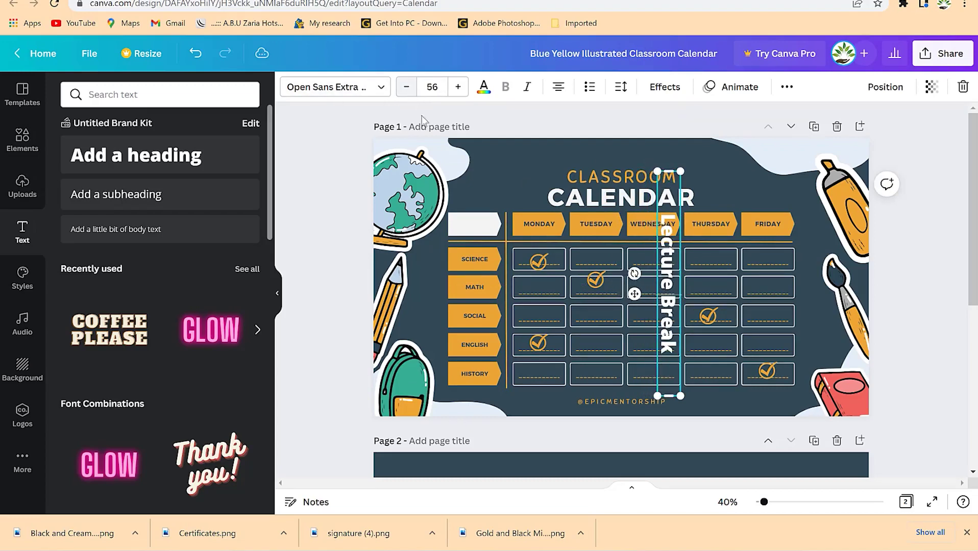
{"action": "left_click_drag", "start_coordinate": [633, 294], "coordinate": [618, 326]}
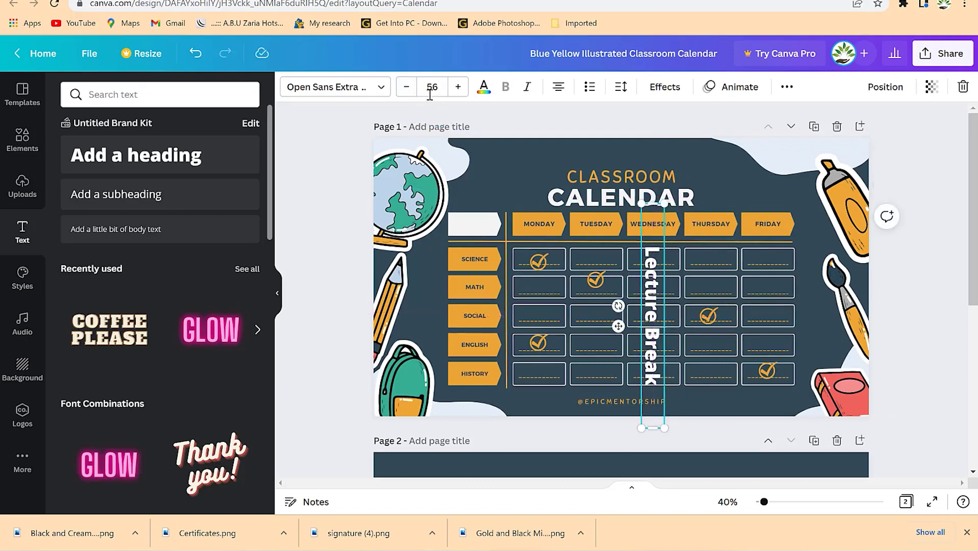
{"action": "left_click", "coordinate": [408, 88]}
{"action": "left_click", "coordinate": [408, 88]}
{"action": "left_click", "coordinate": [409, 88]}
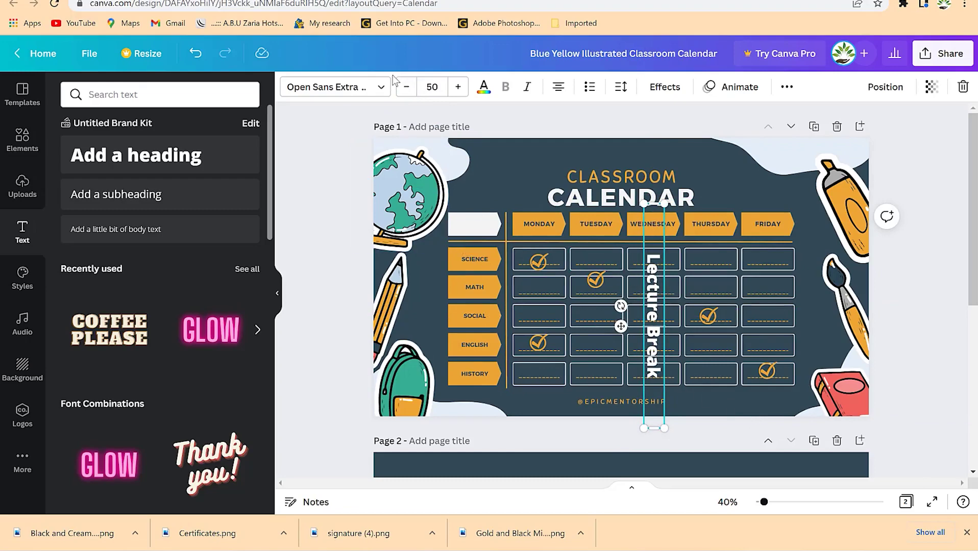
Step: Try the "Lecture Break" text in red, return it to white and deselect it
{"action": "left_click", "coordinate": [485, 89]}
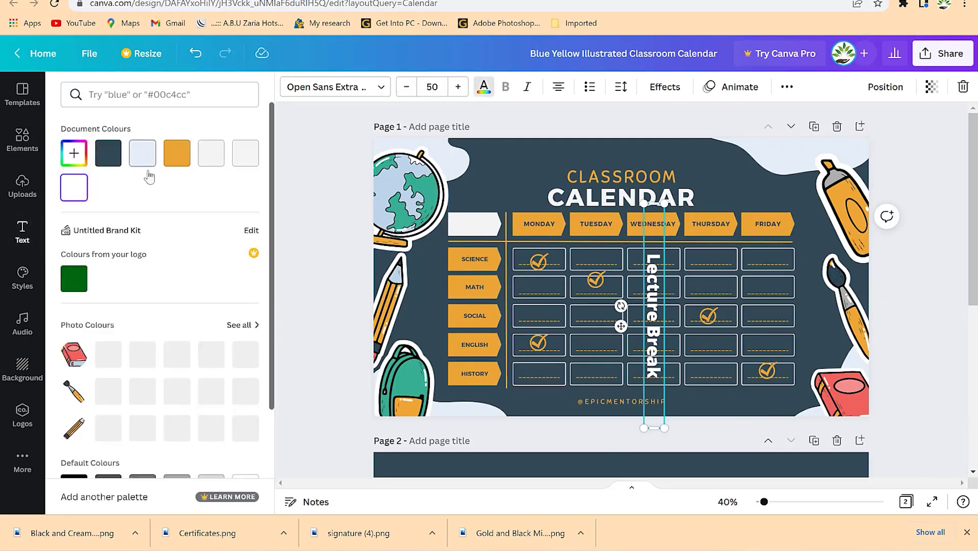
{"action": "scroll", "coordinate": [148, 334], "scroll_direction": "down", "scroll_amount": 3}
{"action": "left_click", "coordinate": [70, 403]}
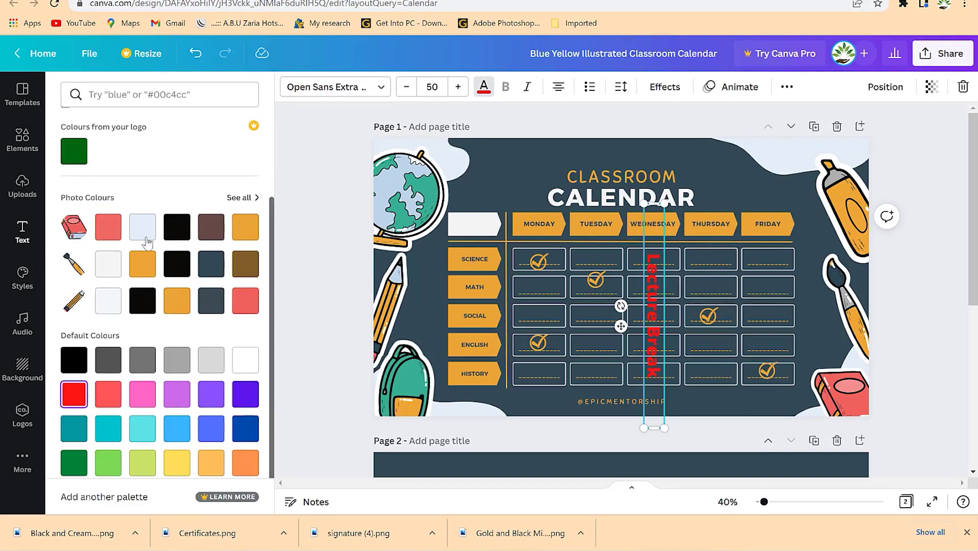
{"action": "left_click", "coordinate": [247, 361]}
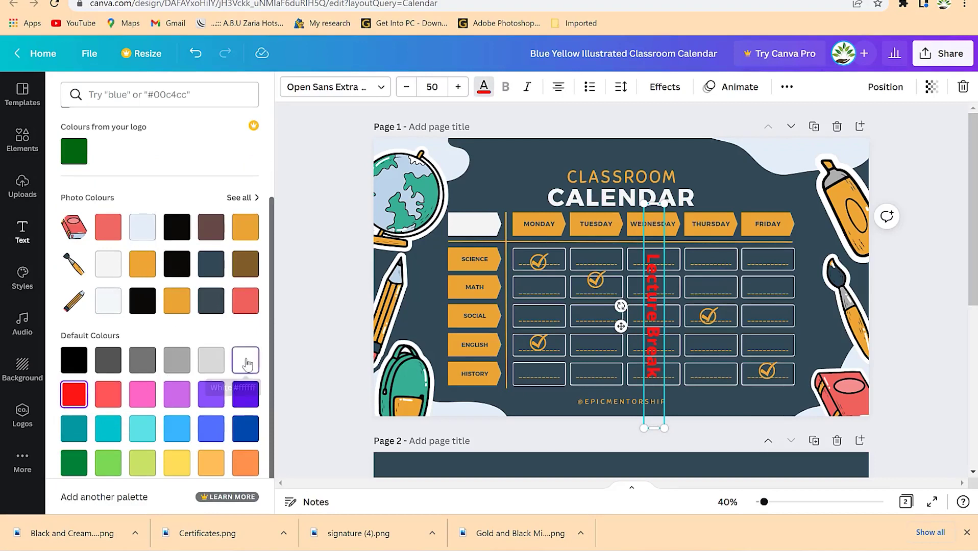
{"action": "left_click", "coordinate": [738, 168]}
{"action": "left_click", "coordinate": [784, 254]}
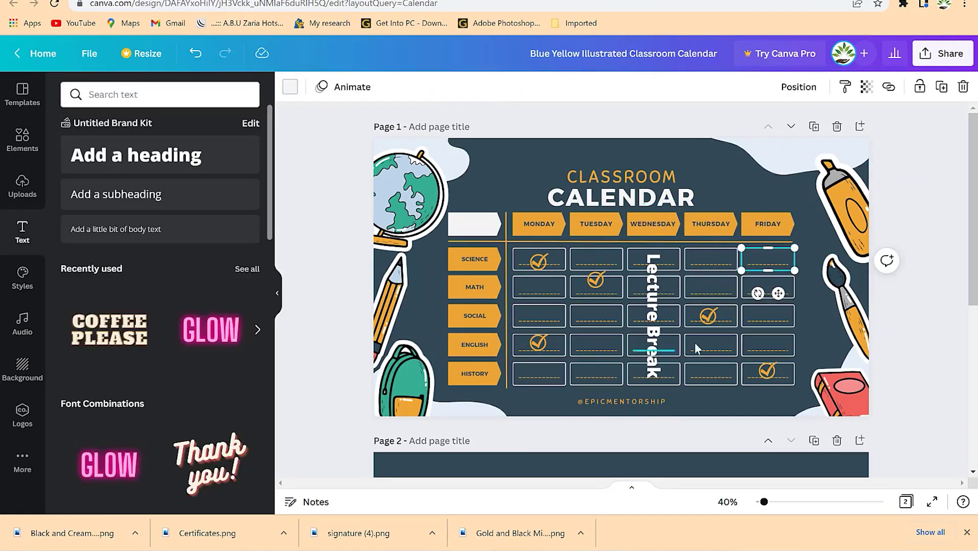
{"action": "left_click", "coordinate": [736, 174]}
{"action": "left_click", "coordinate": [481, 160]}
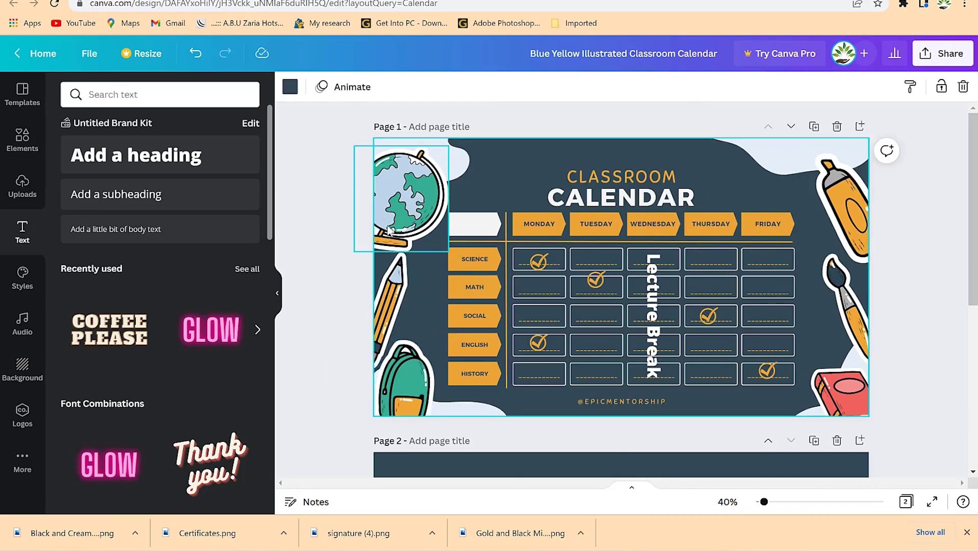
Step: Browse the calendar templates, open the Monochrome Photo 2022 Calendar set and review its monthly pages
{"action": "left_click", "coordinate": [22, 93]}
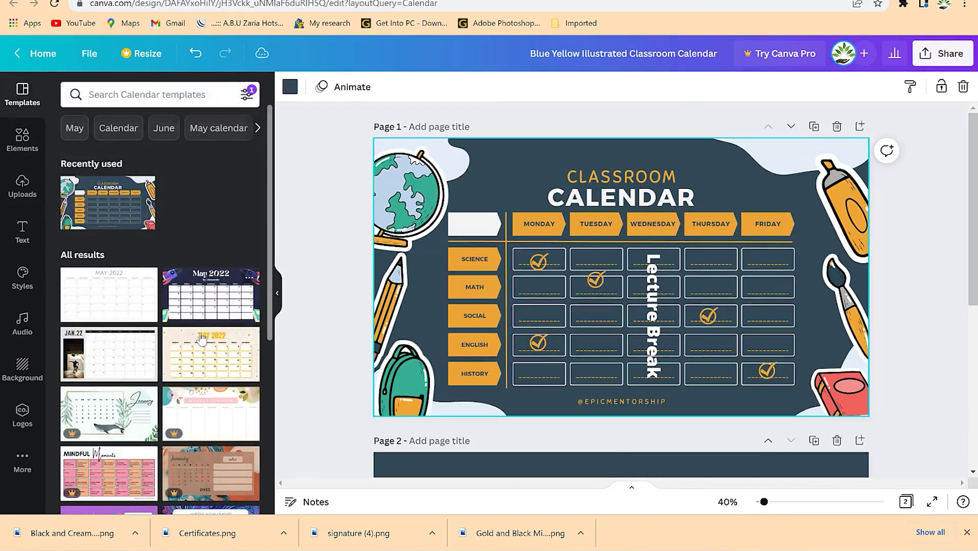
{"action": "scroll", "coordinate": [168, 342], "scroll_direction": "down", "scroll_amount": 6}
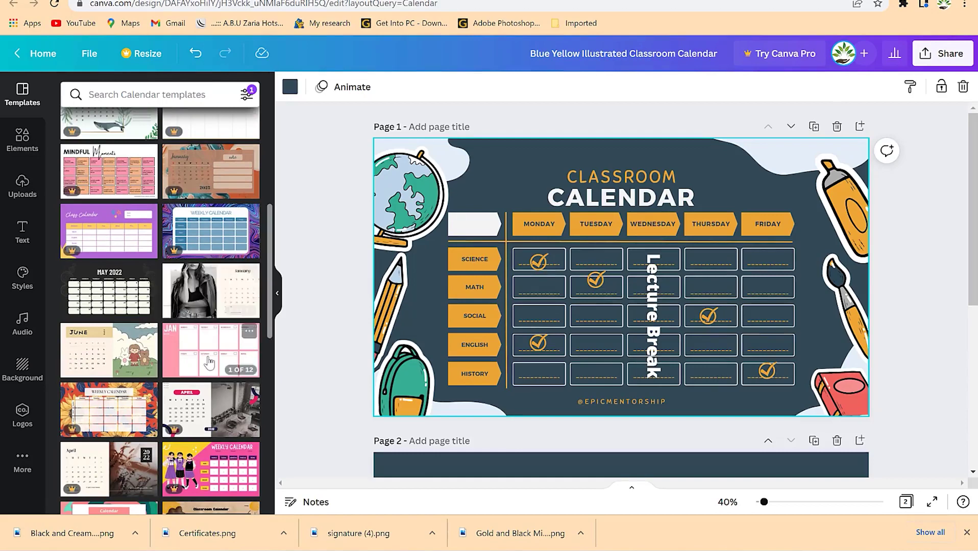
{"action": "left_click", "coordinate": [217, 305]}
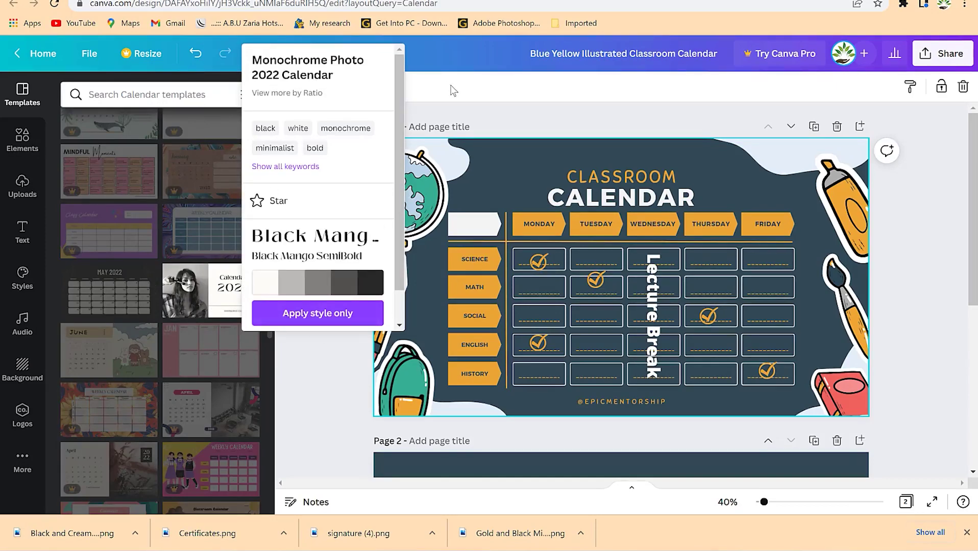
{"action": "left_click", "coordinate": [315, 332]}
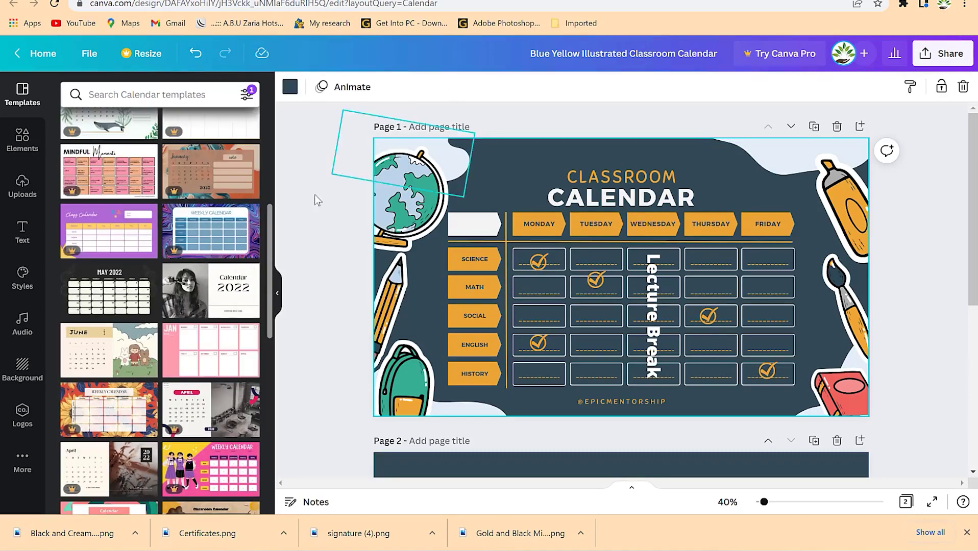
{"action": "left_click", "coordinate": [211, 301]}
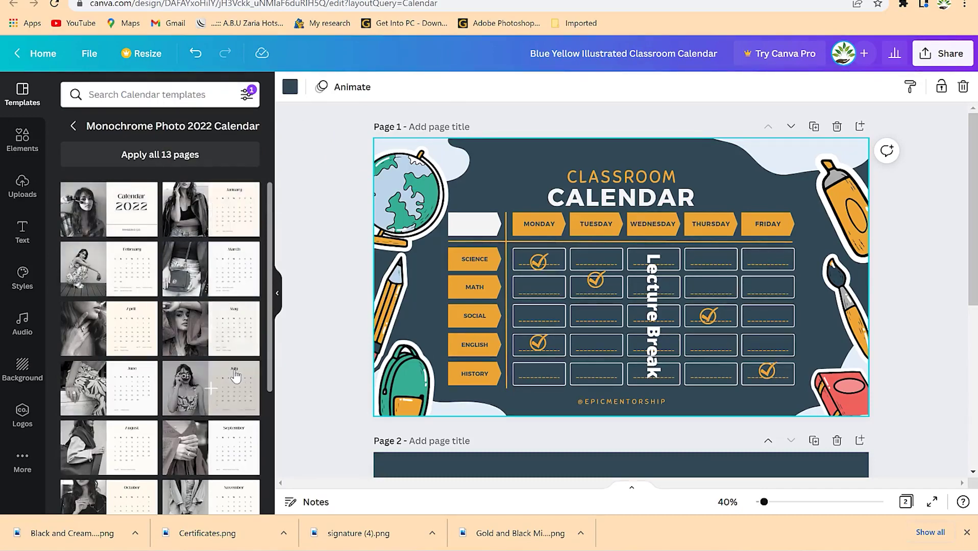
{"action": "scroll", "coordinate": [235, 376], "scroll_direction": "down", "scroll_amount": 5}
{"action": "scroll", "coordinate": [131, 375], "scroll_direction": "up", "scroll_amount": 5}
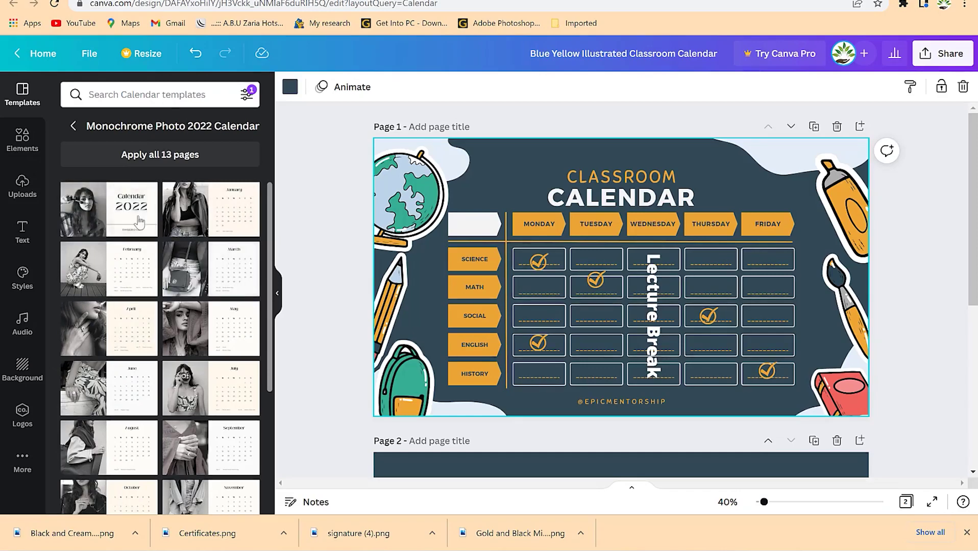
{"action": "scroll", "coordinate": [168, 367], "scroll_direction": "down", "scroll_amount": 4}
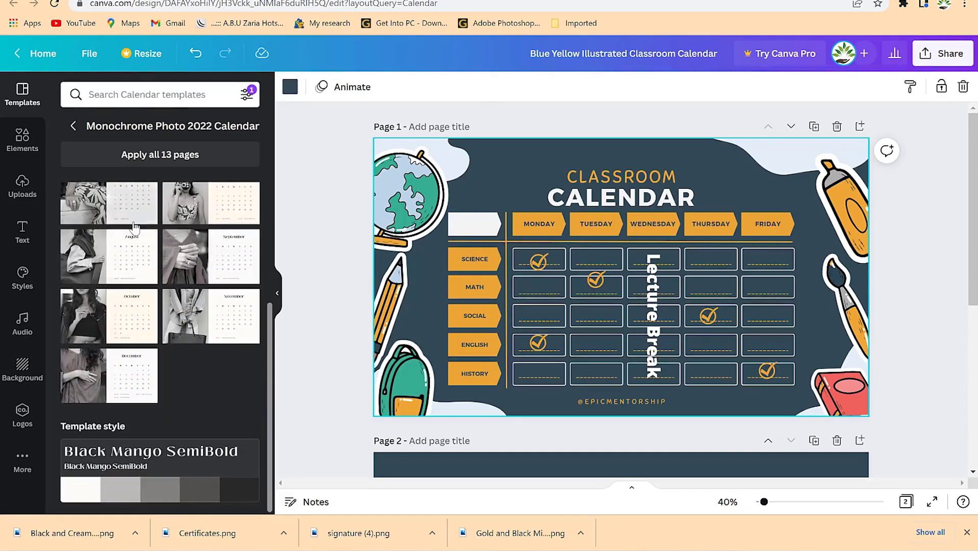
{"action": "scroll", "coordinate": [134, 245], "scroll_direction": "up", "scroll_amount": 4}
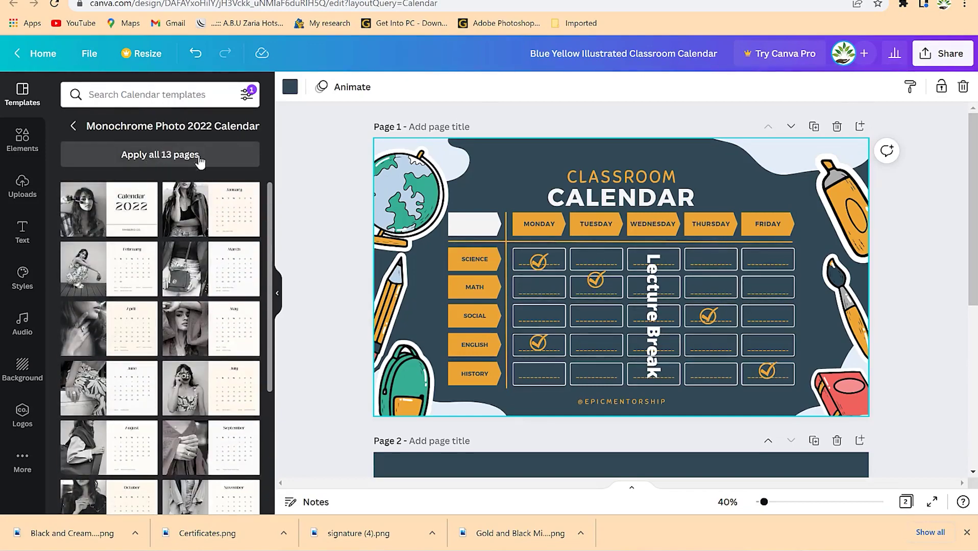
{"action": "scroll", "coordinate": [562, 306], "scroll_direction": "down", "scroll_amount": 3}
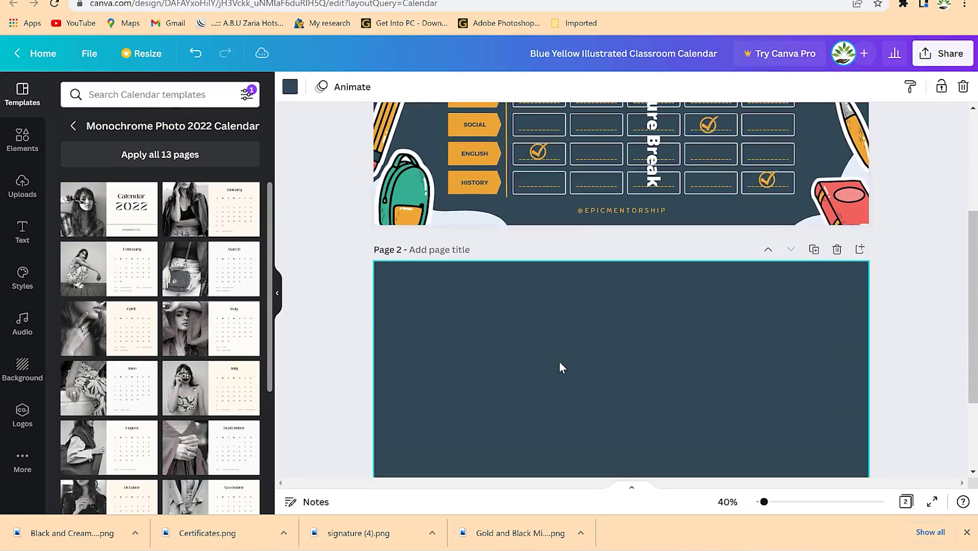
Step: Apply all 13 pages of the Monochrome Photo 2022 Calendar, replacing every page of the current design
{"action": "left_click", "coordinate": [150, 156]}
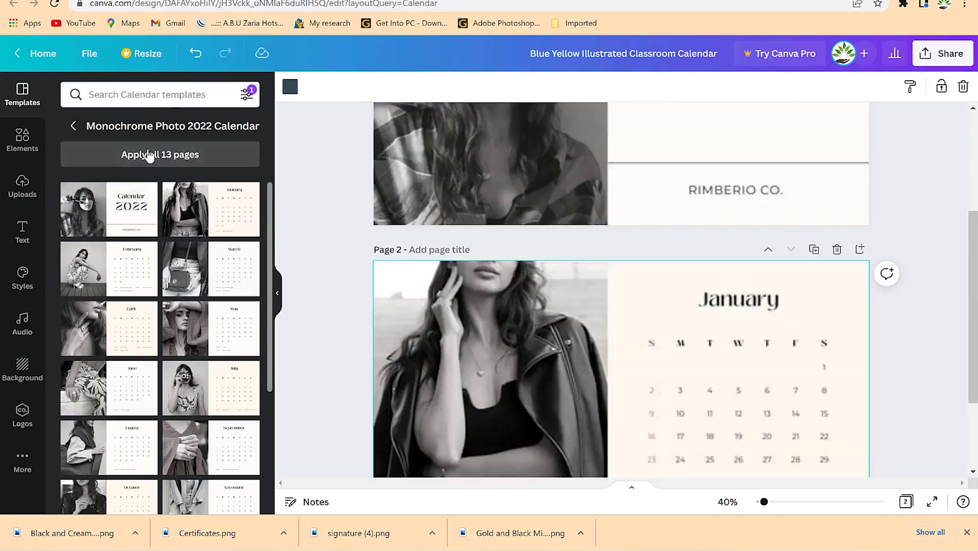
{"action": "left_click_drag", "start_coordinate": [974, 268], "coordinate": [974, 171]}
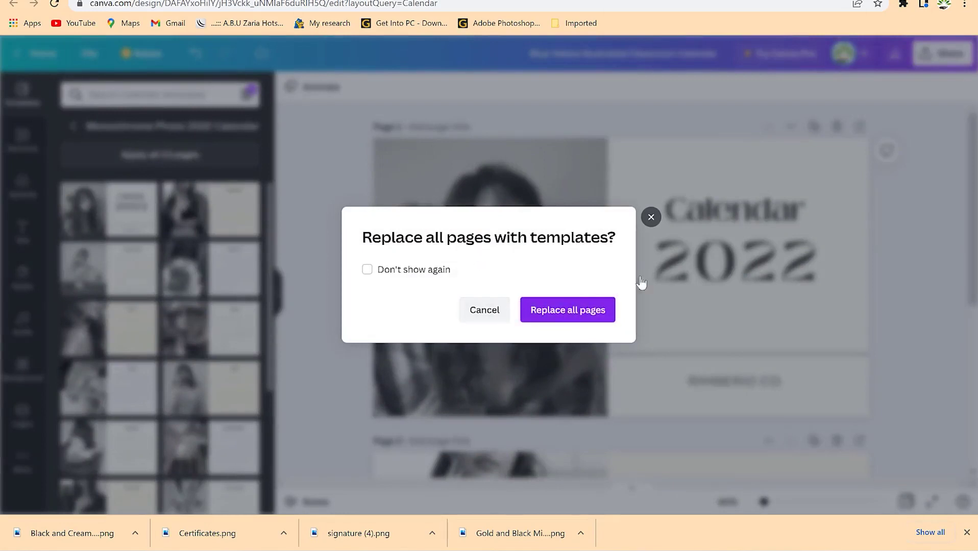
{"action": "left_click", "coordinate": [580, 294]}
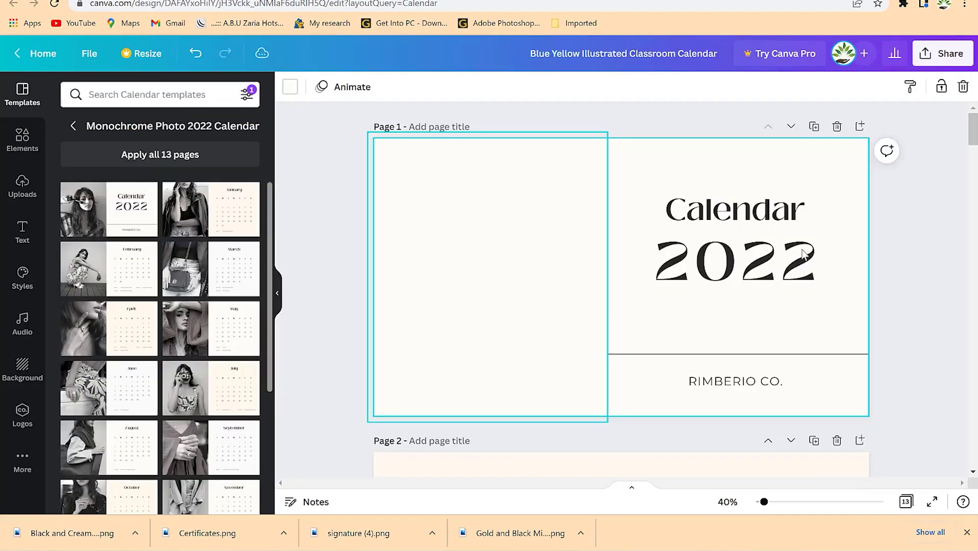
{"action": "left_click", "coordinate": [945, 258]}
{"action": "mouse_move", "coordinate": [975, 136]}
{"action": "left_mouse_down"}
{"action": "mouse_move", "coordinate": [976, 406]}
{"action": "mouse_move", "coordinate": [975, 128]}
{"action": "left_mouse_up"}
{"action": "scroll", "coordinate": [972, 386], "scroll_direction": "down", "scroll_amount": 1}
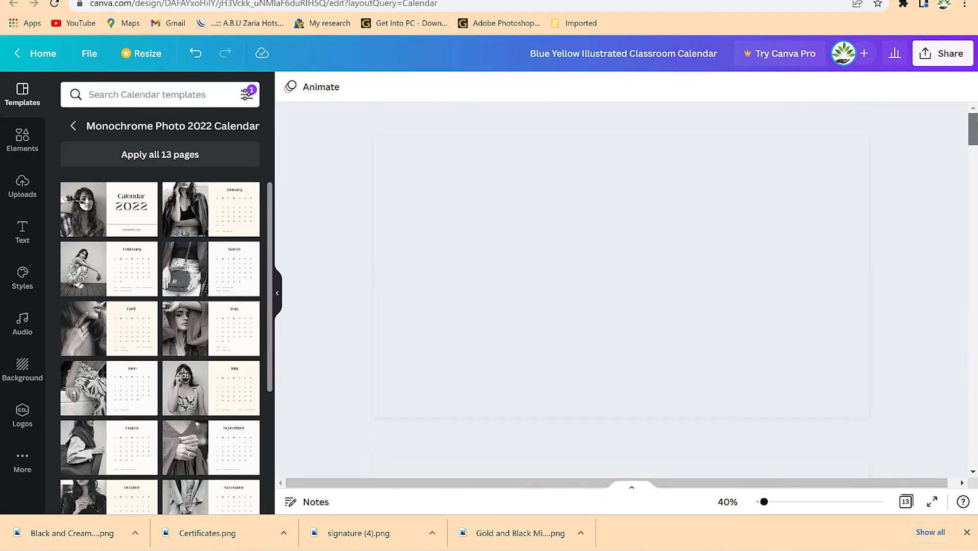
{"action": "scroll", "coordinate": [657, 298], "scroll_direction": "down", "scroll_amount": 5}
{"action": "scroll", "coordinate": [656, 298], "scroll_direction": "up", "scroll_amount": 5}
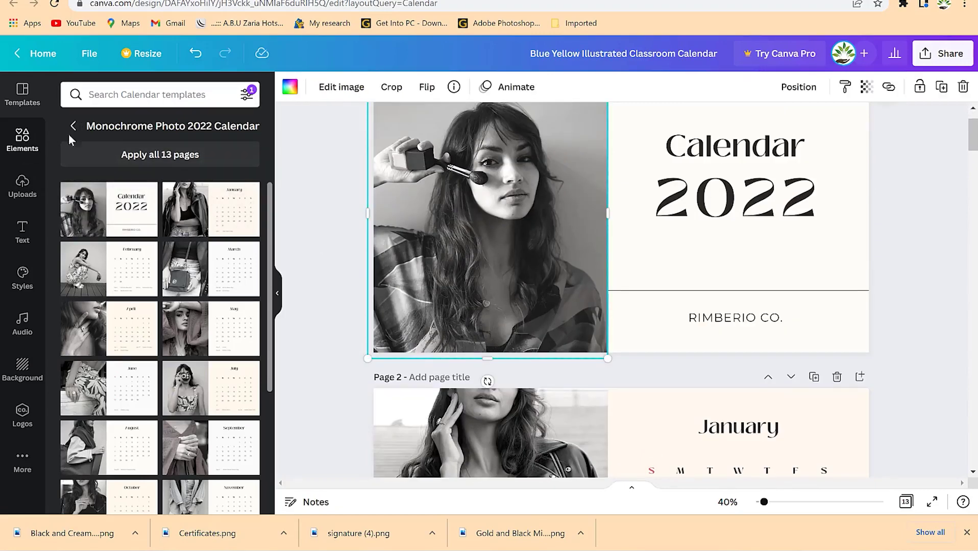
Step: Replace the previous elements search with "happy child" and run it
{"action": "left_click", "coordinate": [34, 148]}
{"action": "left_click", "coordinate": [165, 97]}
{"action": "key", "text": "BackSpace"}
{"action": "key", "text": "BackSpace"}
{"action": "key", "text": "BackSpace"}
{"action": "key", "text": "BackSpace"}
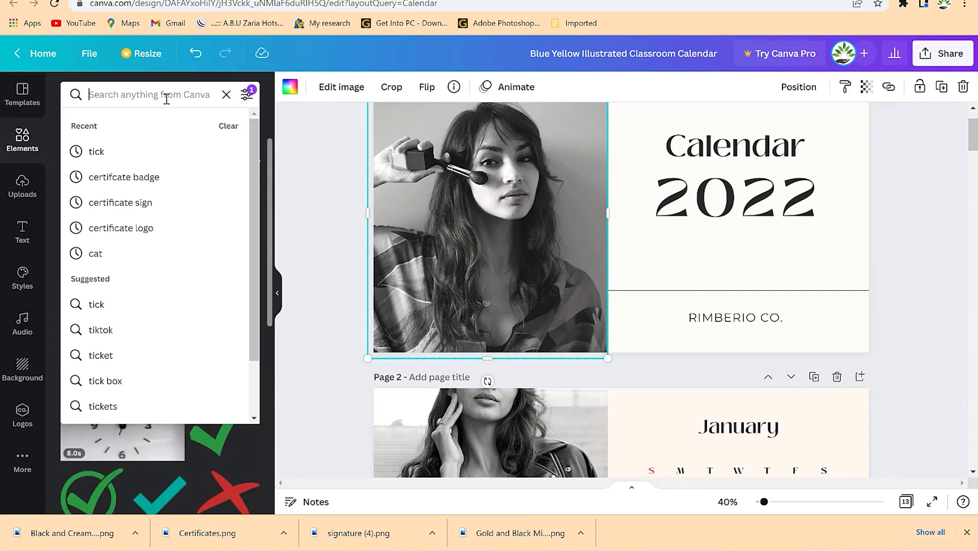
{"action": "type", "text": "happy"}
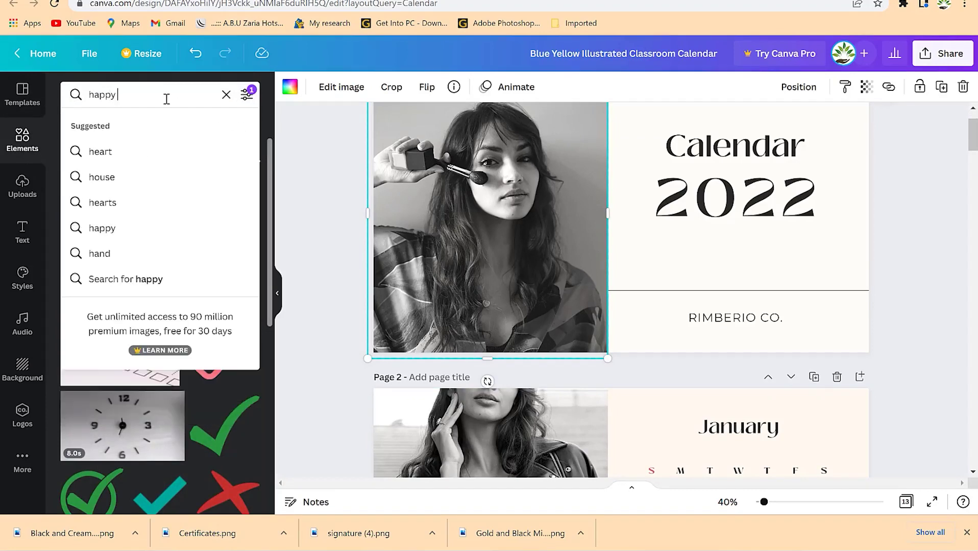
{"action": "type", "text": " child"}
{"action": "key", "text": "Return"}
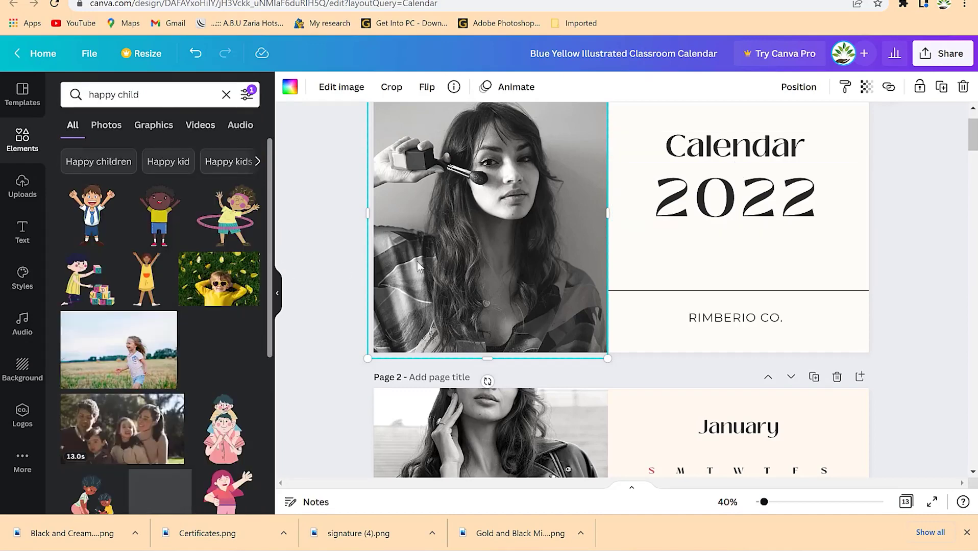
Step: Replace the cover photo with the cheering girl with raised arms and shift the image to centre her in the frame
{"action": "scroll", "coordinate": [142, 307], "scroll_direction": "down", "scroll_amount": 3}
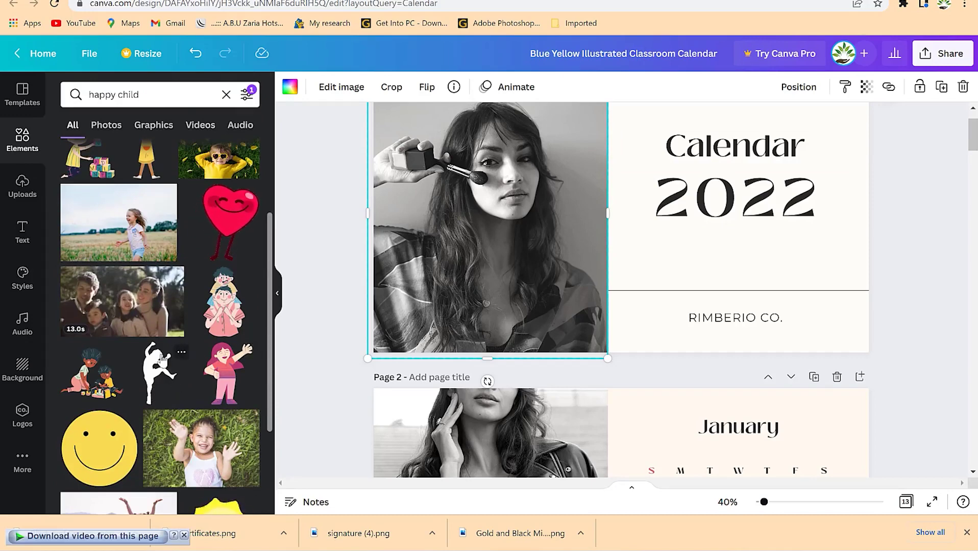
{"action": "scroll", "coordinate": [161, 359], "scroll_direction": "down", "scroll_amount": 7}
{"action": "left_click_drag", "start_coordinate": [148, 219], "coordinate": [493, 230]}
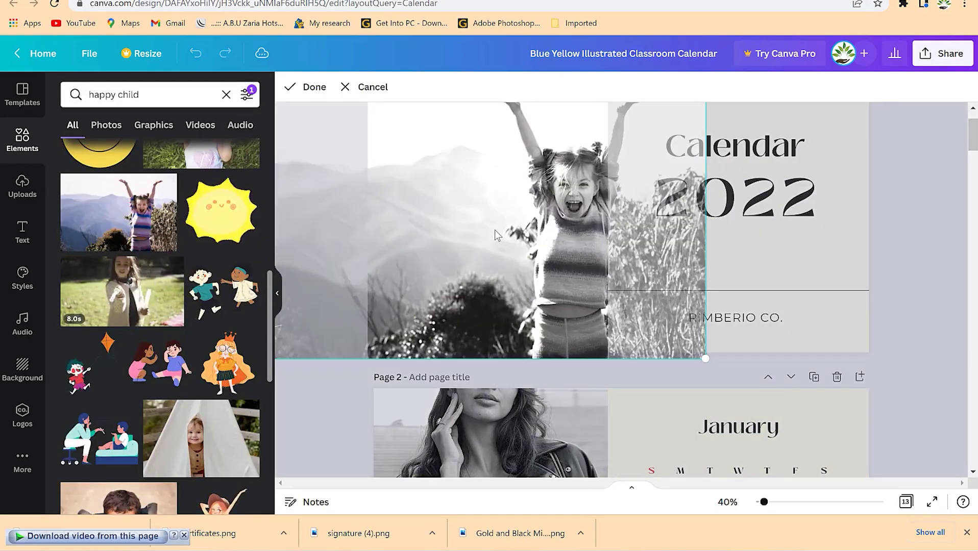
{"action": "double_click", "coordinate": [495, 230]}
{"action": "left_click_drag", "start_coordinate": [495, 231], "coordinate": [397, 254]}
{"action": "left_click", "coordinate": [703, 252]}
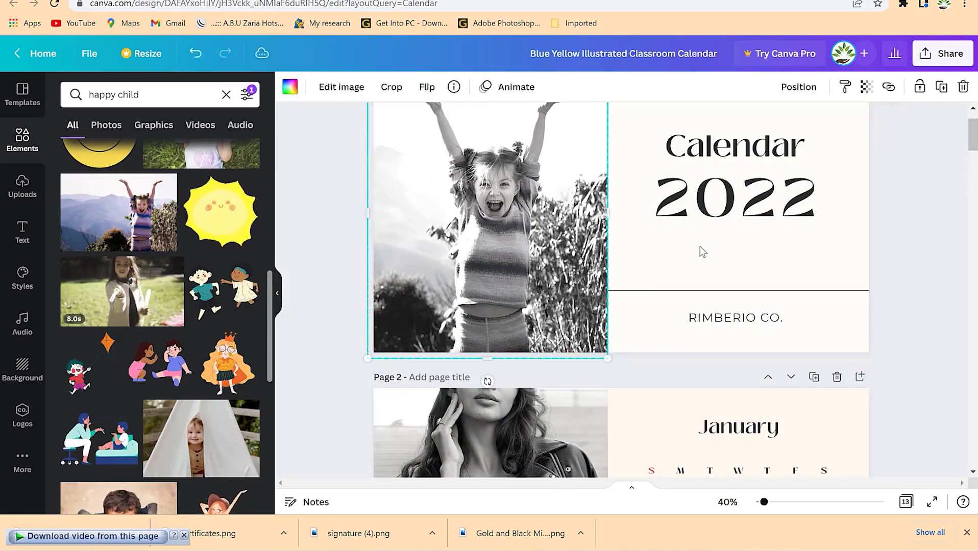
{"action": "scroll", "coordinate": [765, 286], "scroll_direction": "up", "scroll_amount": 2}
{"action": "left_click", "coordinate": [873, 199]}
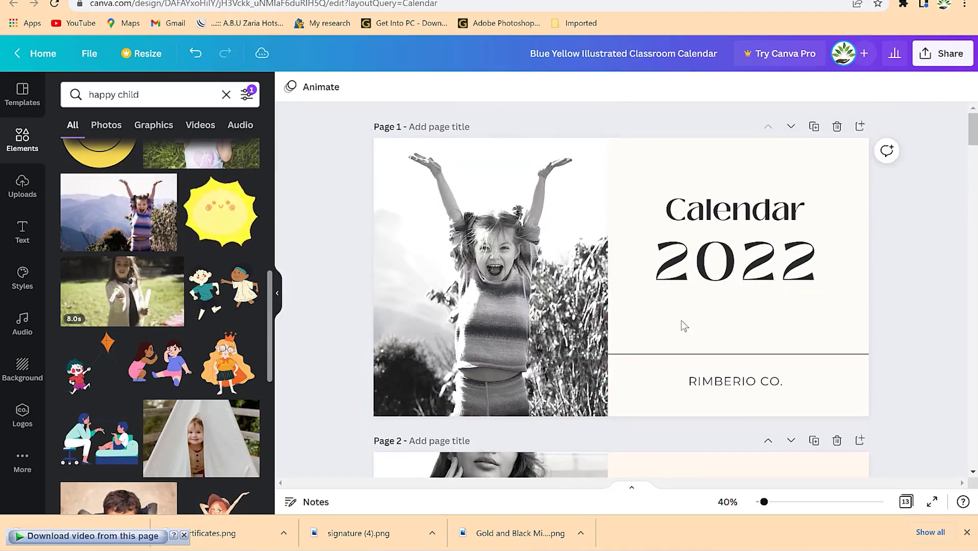
Step: Change the cover page's background to the coral red document colour
{"action": "scroll", "coordinate": [593, 337], "scroll_direction": "down", "scroll_amount": 3}
{"action": "scroll", "coordinate": [594, 337], "scroll_direction": "up", "scroll_amount": 3}
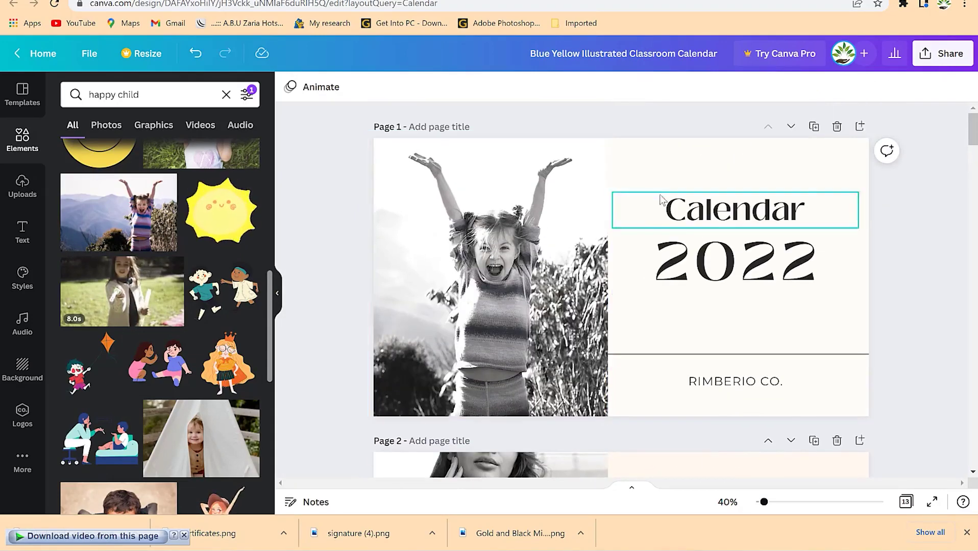
{"action": "left_click", "coordinate": [838, 354]}
{"action": "left_click", "coordinate": [828, 380]}
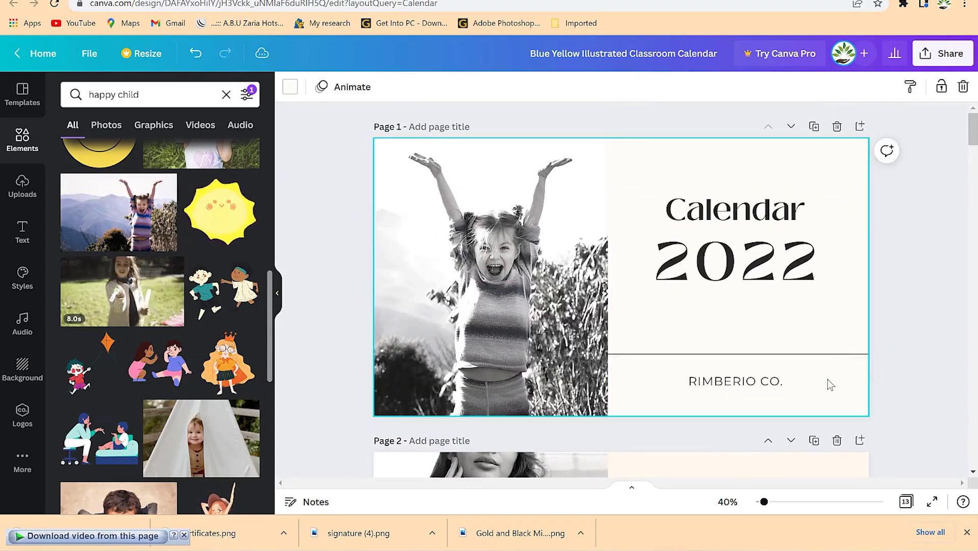
{"action": "left_click", "coordinate": [291, 88]}
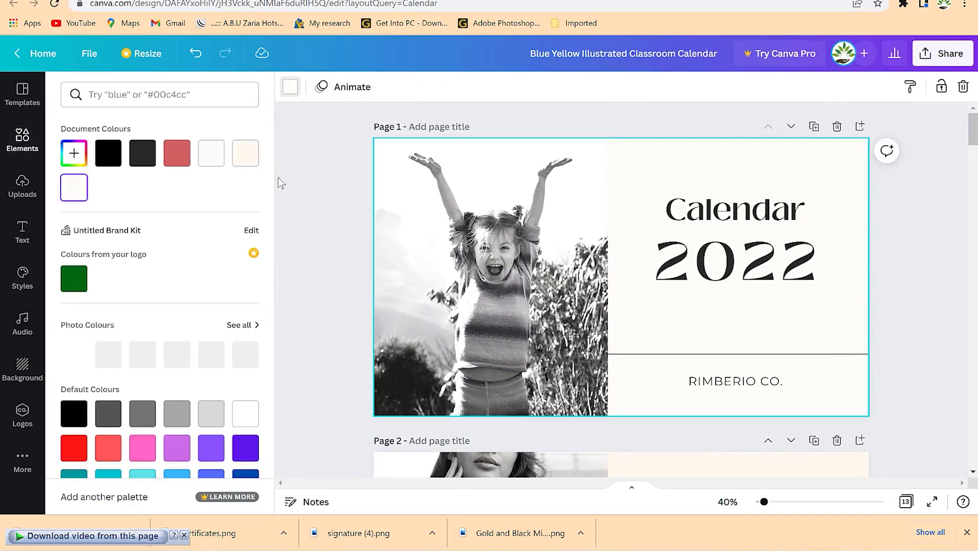
{"action": "left_click", "coordinate": [176, 153]}
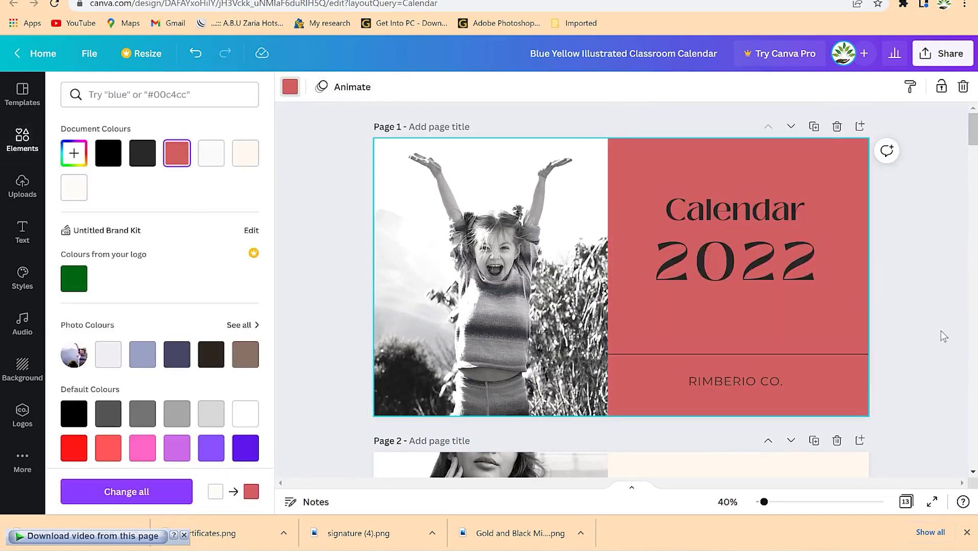
{"action": "left_click", "coordinate": [941, 336]}
Step: Change the cover's "Calendar" and "2022" texts together to the off-white document colour
{"action": "left_click", "coordinate": [731, 385]}
{"action": "left_click", "coordinate": [735, 225]}
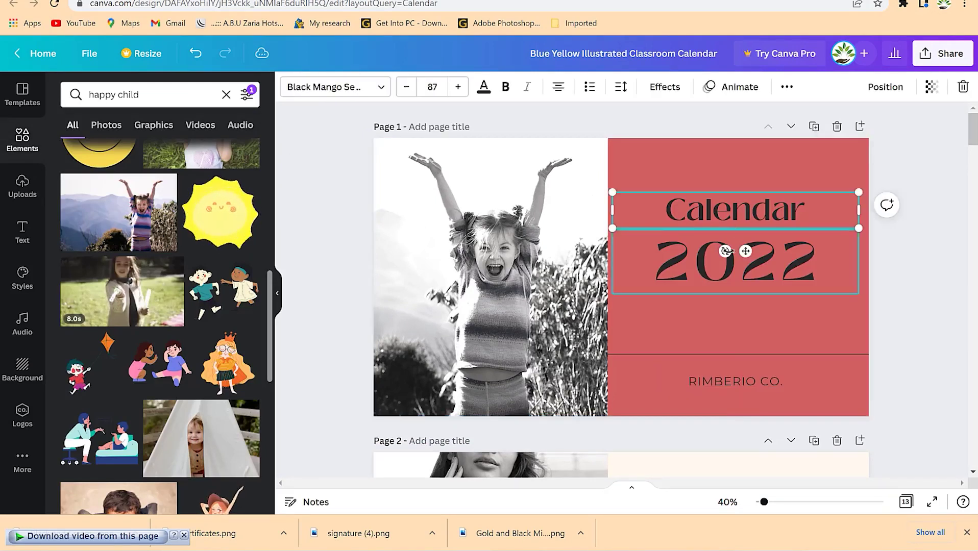
{"action": "left_click", "coordinate": [732, 256], "text": "shift"}
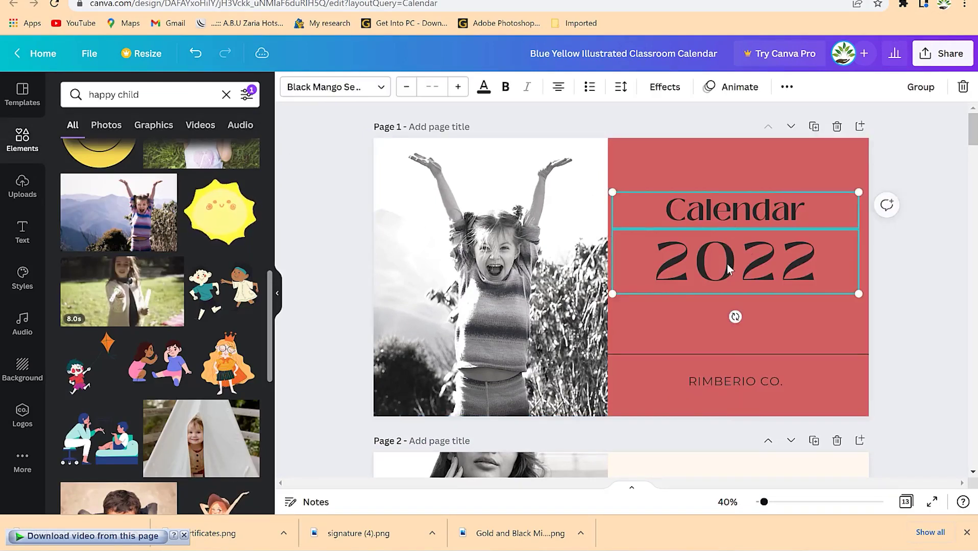
{"action": "left_click", "coordinate": [483, 88]}
{"action": "left_click", "coordinate": [218, 153]}
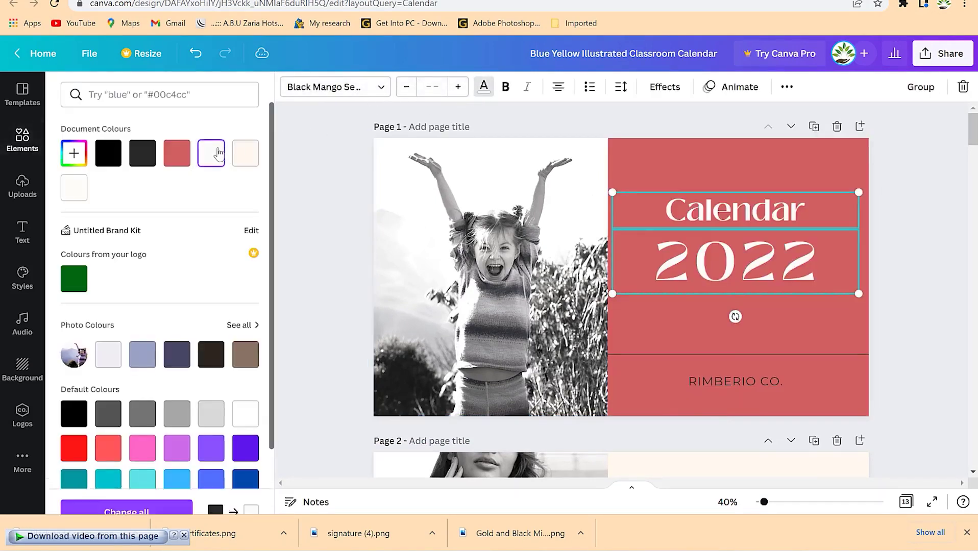
{"action": "left_click", "coordinate": [844, 235]}
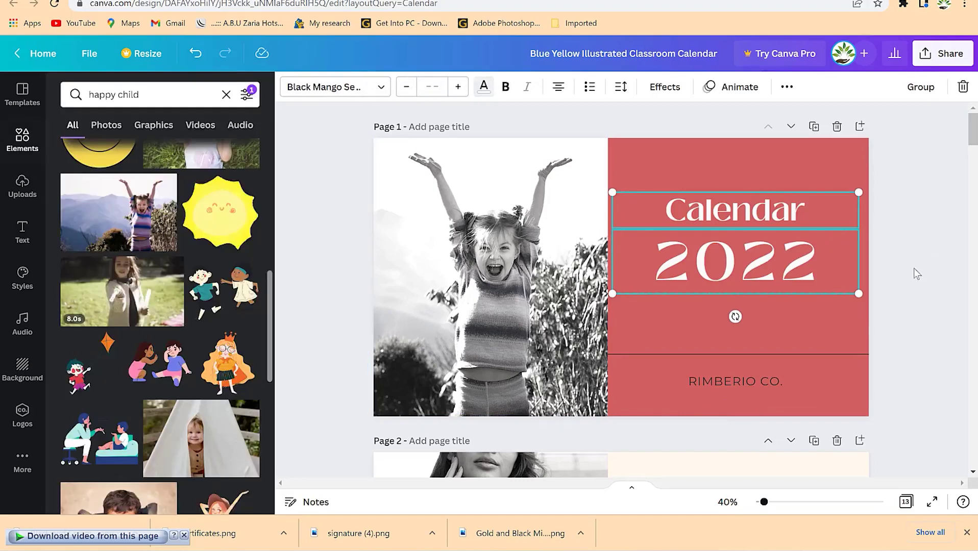
{"action": "left_click", "coordinate": [855, 332]}
Step: Replace the January page's photo with the picture of the smiling boy with outstretched arms
{"action": "scroll", "coordinate": [696, 371], "scroll_direction": "down", "scroll_amount": 1}
{"action": "scroll", "coordinate": [637, 384], "scroll_direction": "down", "scroll_amount": 4}
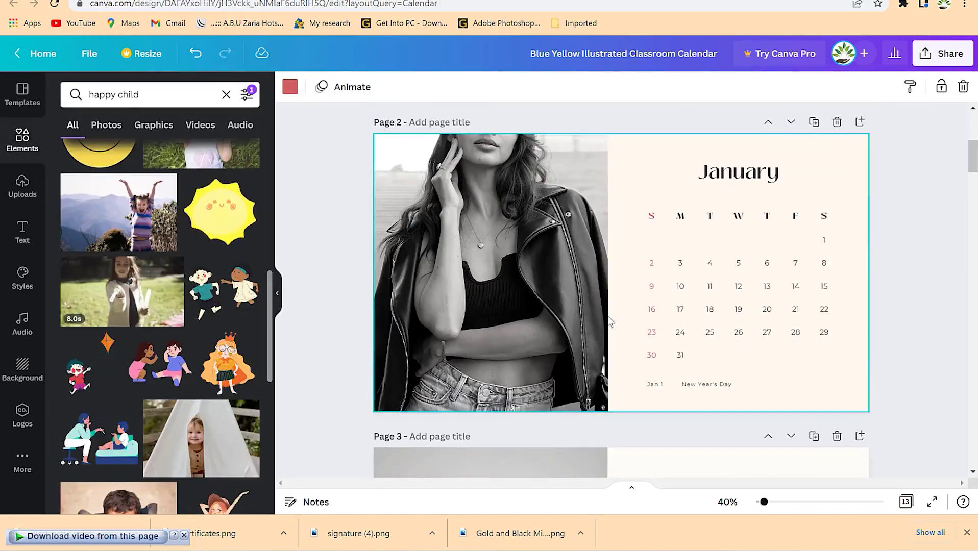
{"action": "left_click", "coordinate": [515, 287]}
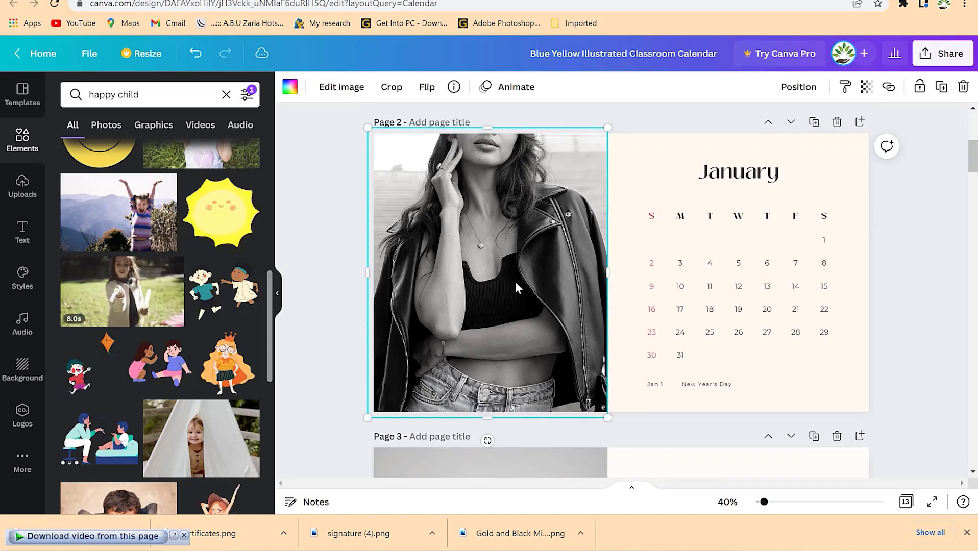
{"action": "scroll", "coordinate": [144, 313], "scroll_direction": "down", "scroll_amount": 5}
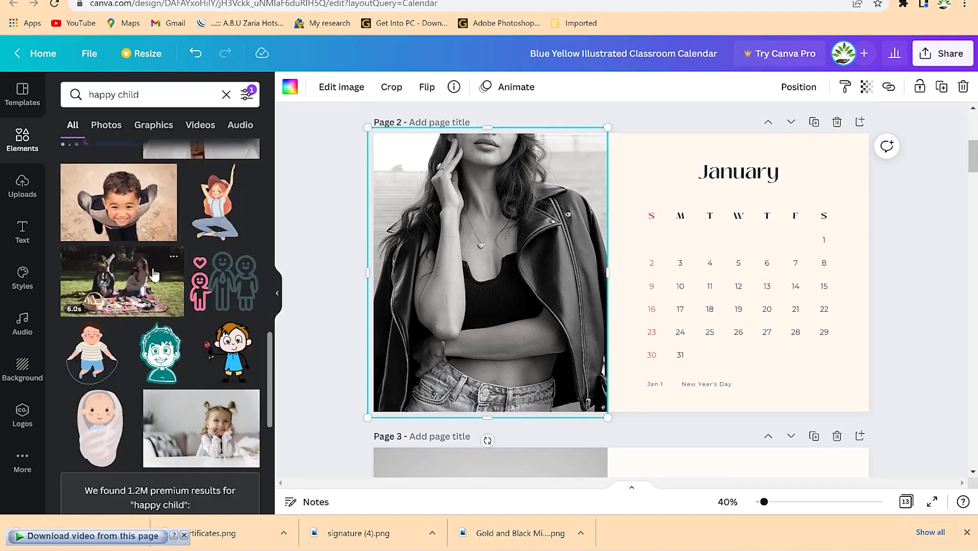
{"action": "left_click_drag", "start_coordinate": [113, 225], "coordinate": [500, 291]}
{"action": "left_click", "coordinate": [851, 417]}
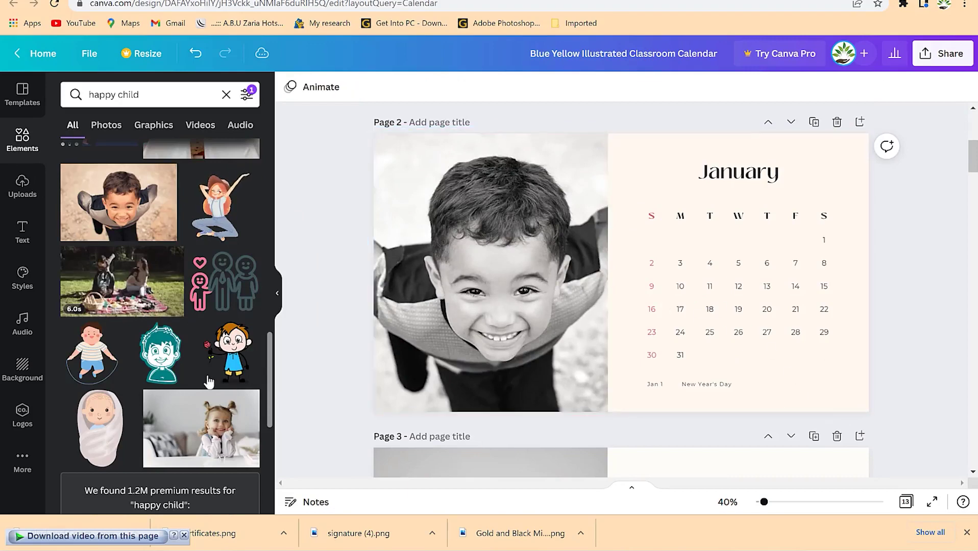
Step: Replace the February page's photo with the picture of the pigtailed girl resting her chin on her hands
{"action": "scroll", "coordinate": [187, 358], "scroll_direction": "down", "scroll_amount": 6}
{"action": "scroll", "coordinate": [542, 451], "scroll_direction": "down", "scroll_amount": 4}
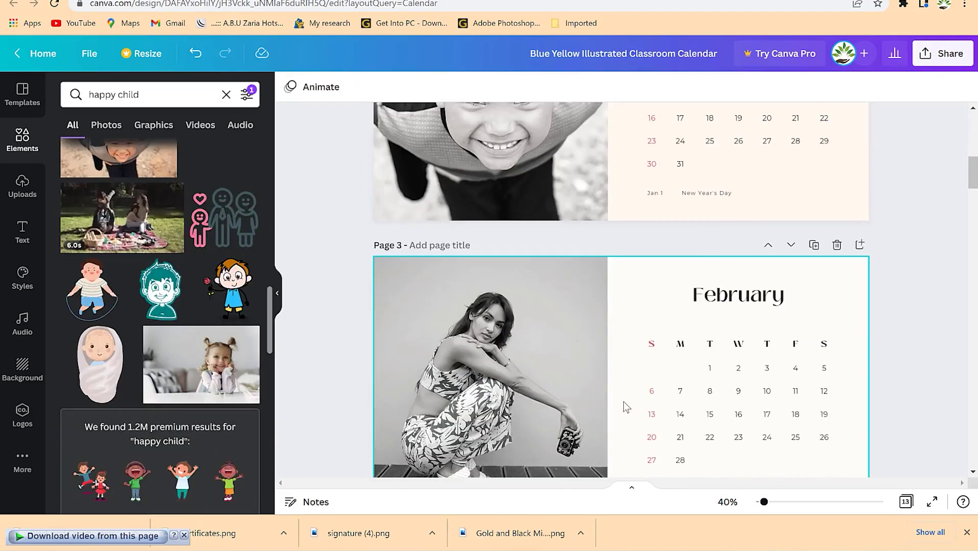
{"action": "left_click", "coordinate": [517, 391]}
{"action": "left_click_drag", "start_coordinate": [223, 377], "coordinate": [444, 390]}
{"action": "double_click", "coordinate": [525, 380]}
{"action": "left_click", "coordinate": [726, 397]}
Step: Replace the March page's photo with the picture of the smiling blonde girl resting her head on her arm
{"action": "scroll", "coordinate": [727, 396], "scroll_direction": "down", "scroll_amount": 7}
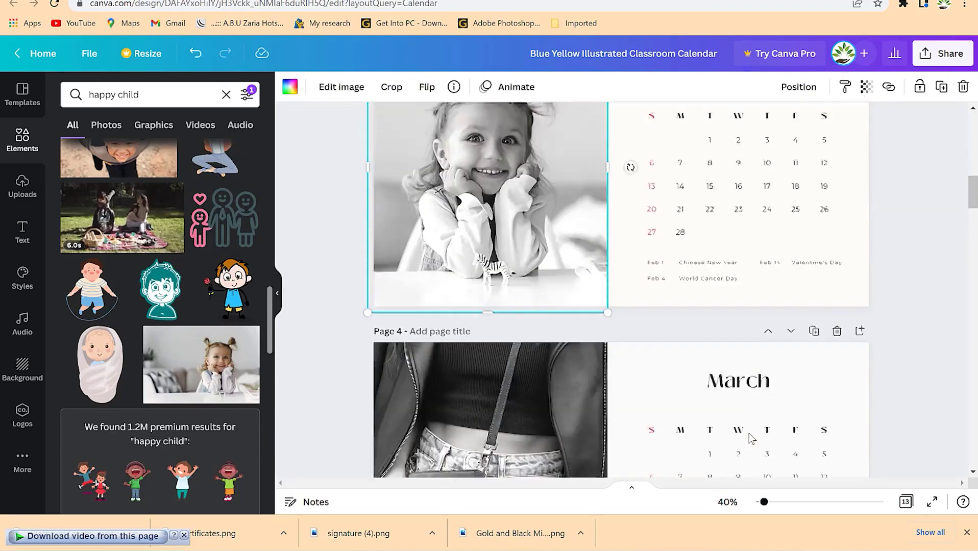
{"action": "left_click", "coordinate": [569, 442]}
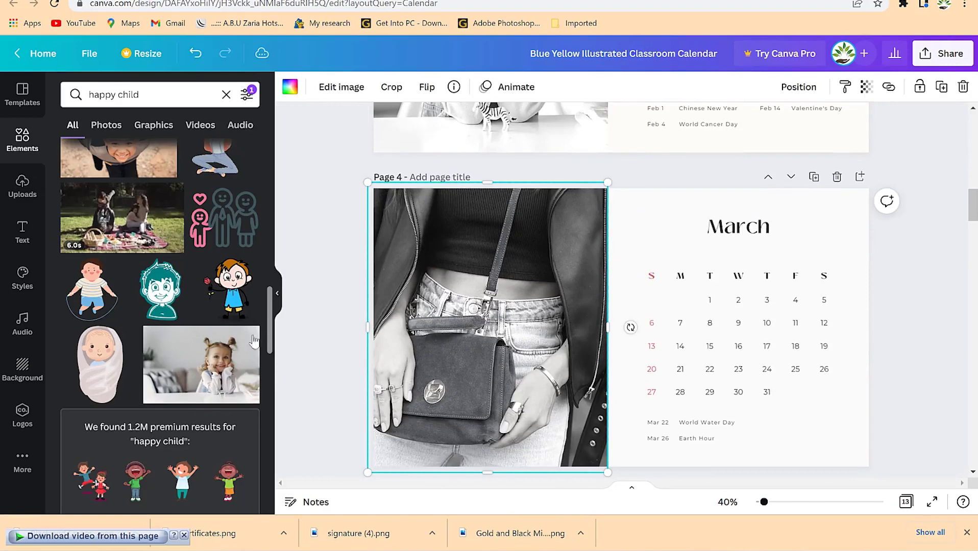
{"action": "scroll", "coordinate": [174, 366], "scroll_direction": "down", "scroll_amount": 7}
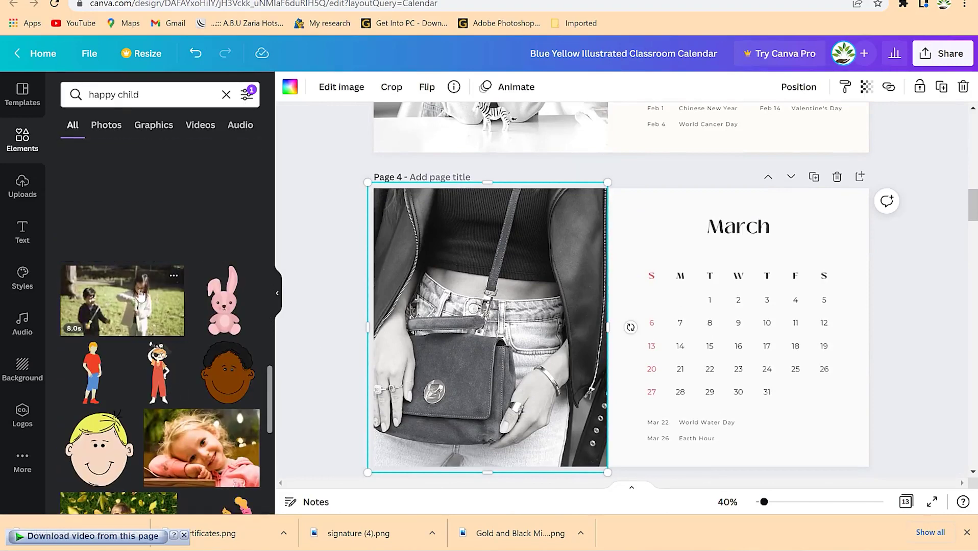
{"action": "scroll", "coordinate": [154, 357], "scroll_direction": "down", "scroll_amount": 3}
{"action": "left_click_drag", "start_coordinate": [202, 319], "coordinate": [409, 341]}
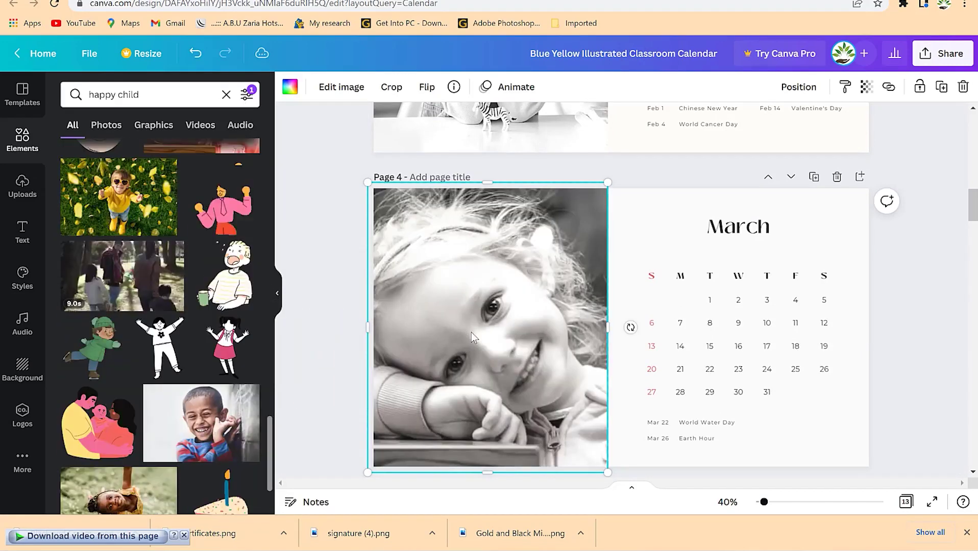
{"action": "double_click", "coordinate": [490, 329]}
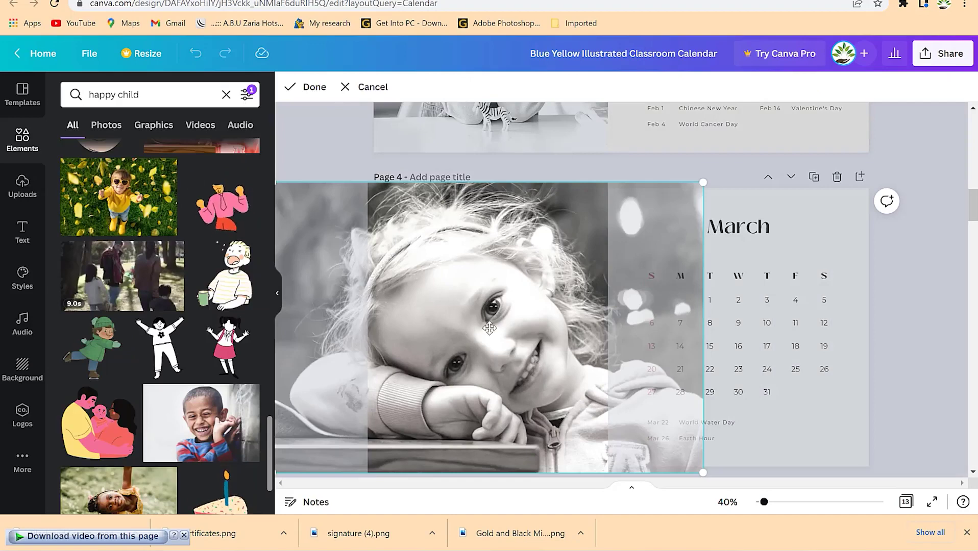
{"action": "left_click", "coordinate": [899, 342]}
Step: Replace the April page's photo with the picture of the laughing boy in the striped sweater
{"action": "scroll", "coordinate": [586, 391], "scroll_direction": "down", "scroll_amount": 8}
{"action": "scroll", "coordinate": [515, 363], "scroll_direction": "up", "scroll_amount": 3}
{"action": "left_click", "coordinate": [516, 363]}
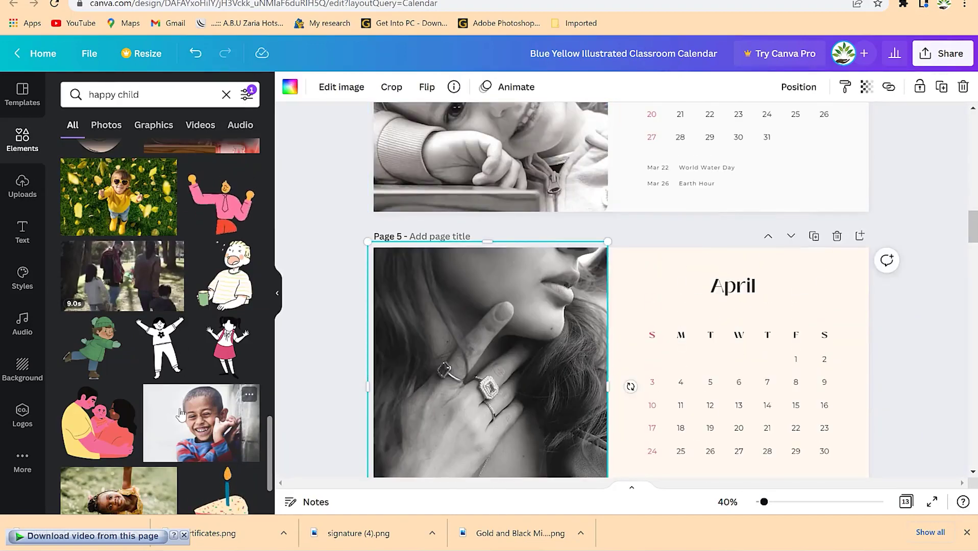
{"action": "left_click_drag", "start_coordinate": [185, 422], "coordinate": [557, 400]}
{"action": "left_click_drag", "start_coordinate": [214, 431], "coordinate": [493, 388]}
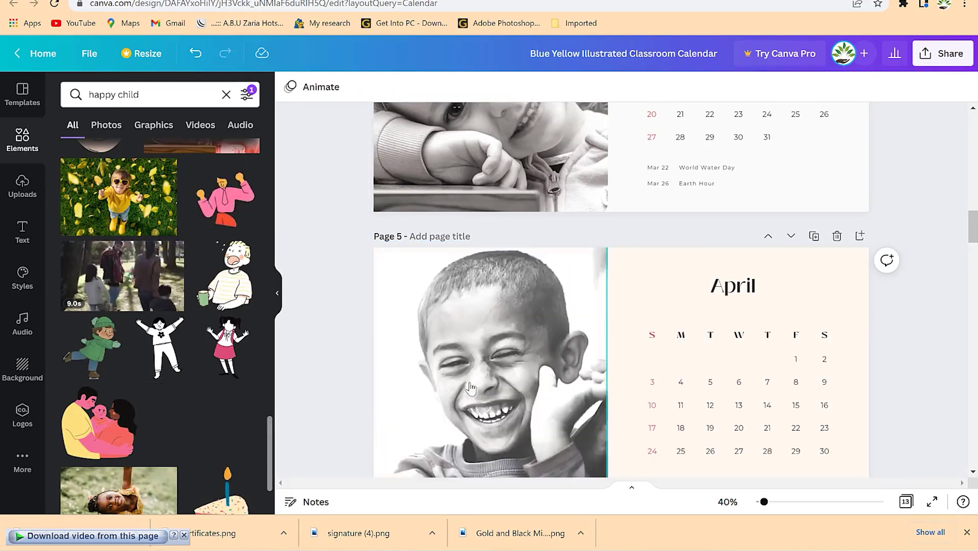
{"action": "left_click", "coordinate": [751, 368]}
Step: Download all 13 pages of the calendar as a PDF Print file
{"action": "scroll", "coordinate": [678, 341], "scroll_direction": "down", "scroll_amount": 5}
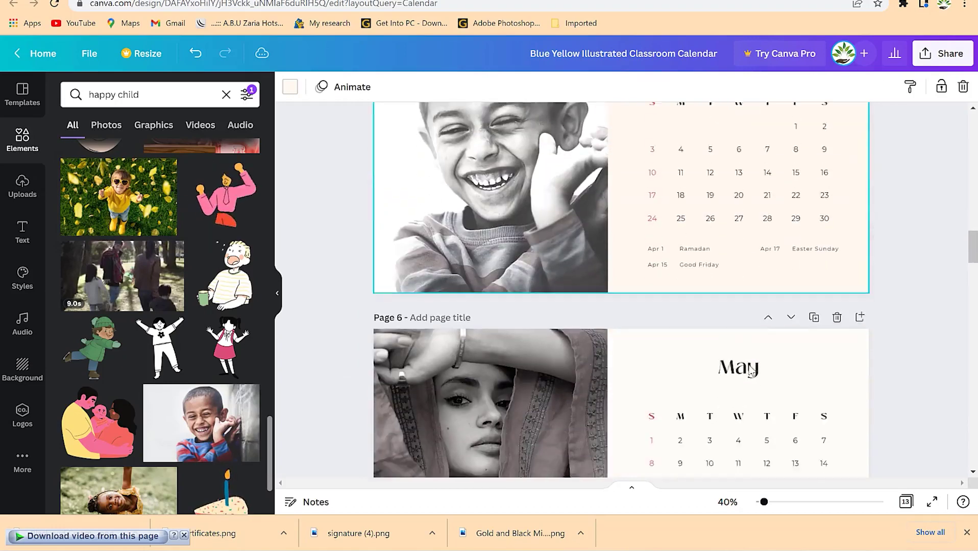
{"action": "scroll", "coordinate": [678, 341], "scroll_direction": "up", "scroll_amount": 8}
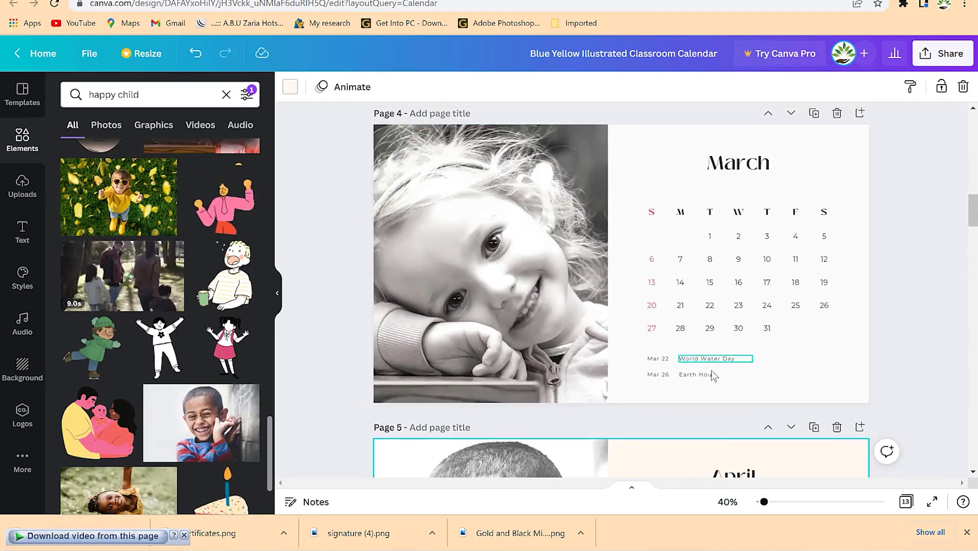
{"action": "scroll", "coordinate": [704, 355], "scroll_direction": "up", "scroll_amount": 12}
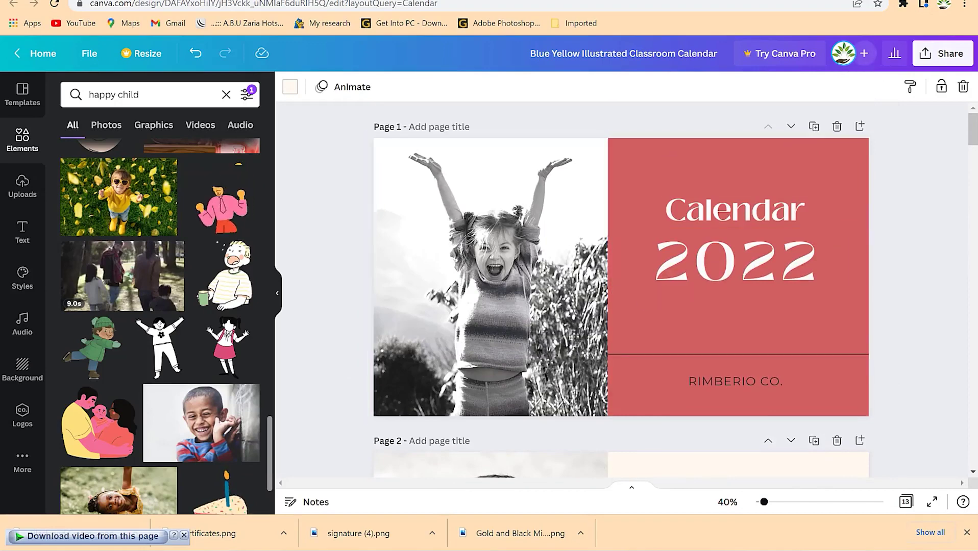
{"action": "left_click", "coordinate": [945, 57]}
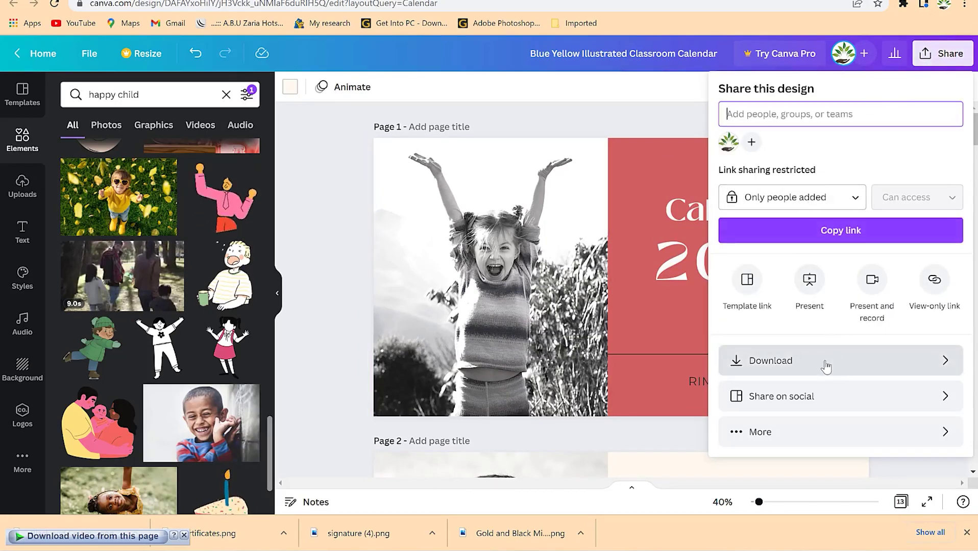
{"action": "left_click", "coordinate": [833, 361]}
{"action": "left_click", "coordinate": [815, 217]}
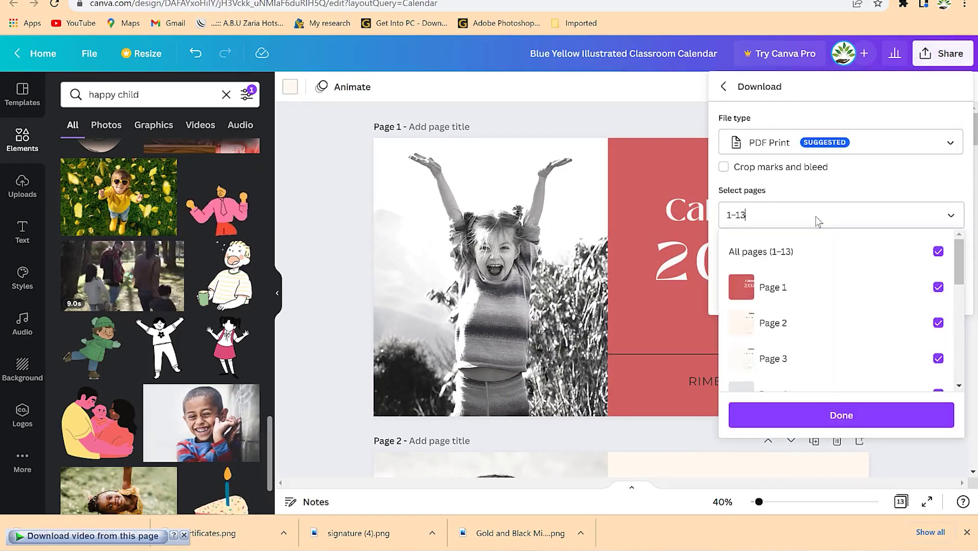
{"action": "left_click", "coordinate": [966, 264]}
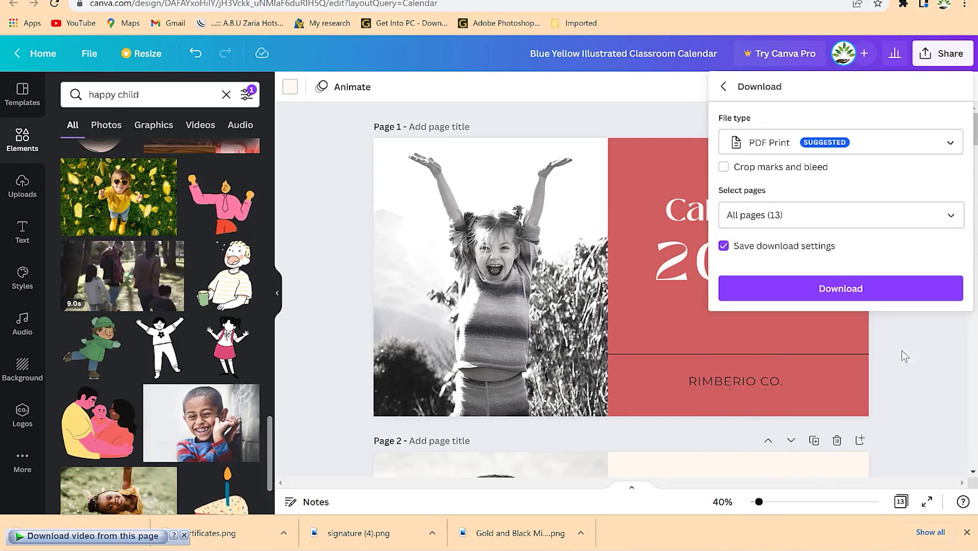
{"action": "left_click", "coordinate": [853, 289]}
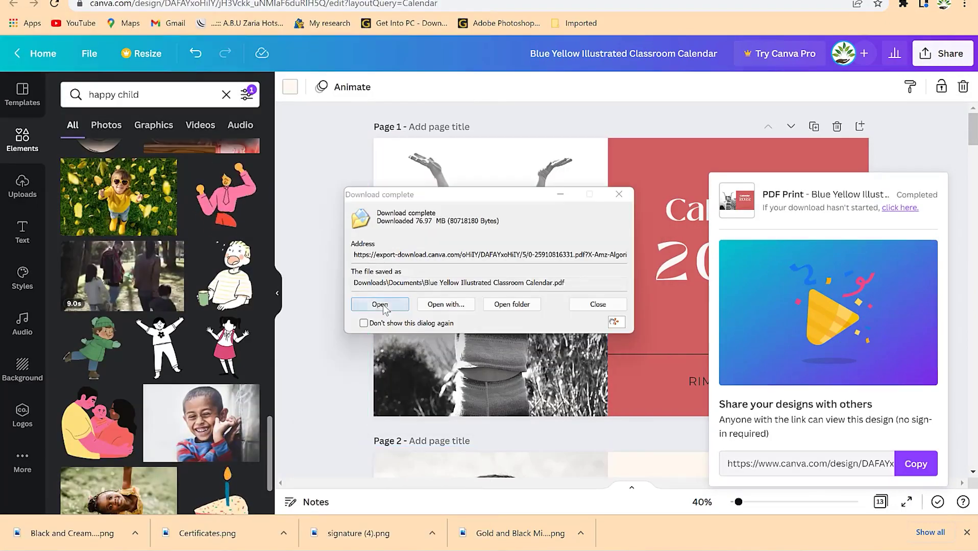
Step: Show the downloaded calendar PDF in its folder and open it with Foxit PhantomPDF 10.1
{"action": "left_click", "coordinate": [490, 304]}
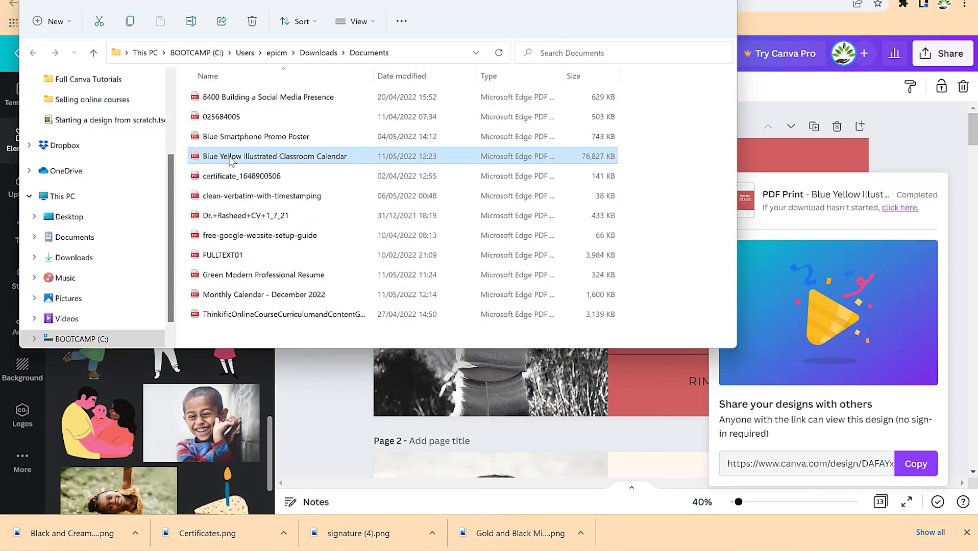
{"action": "right_click", "coordinate": [232, 162]}
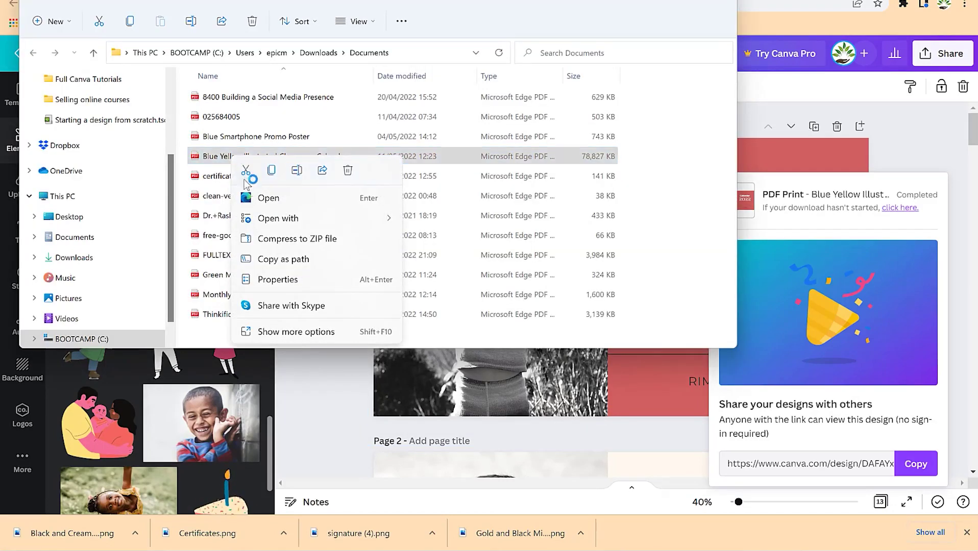
{"action": "mouse_move", "coordinate": [288, 221]}
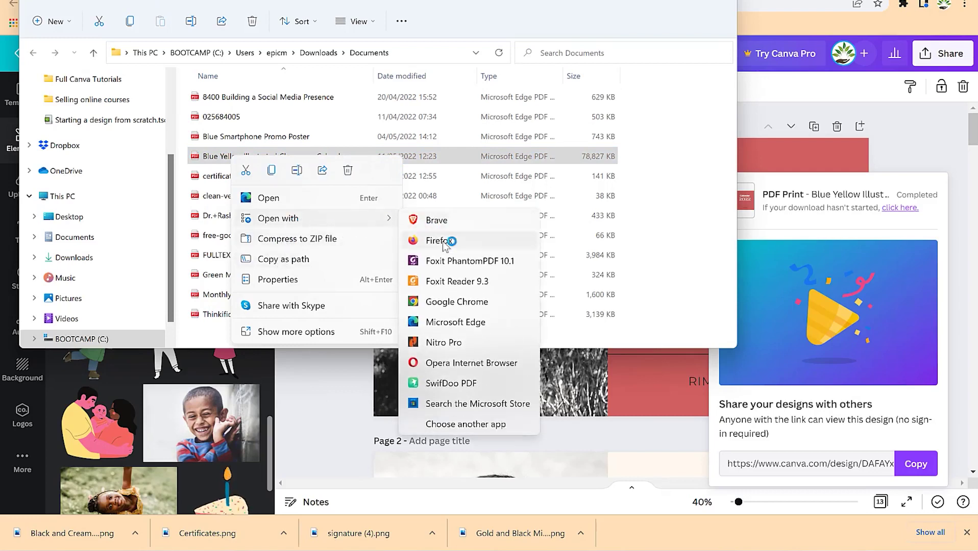
{"action": "left_click", "coordinate": [467, 265]}
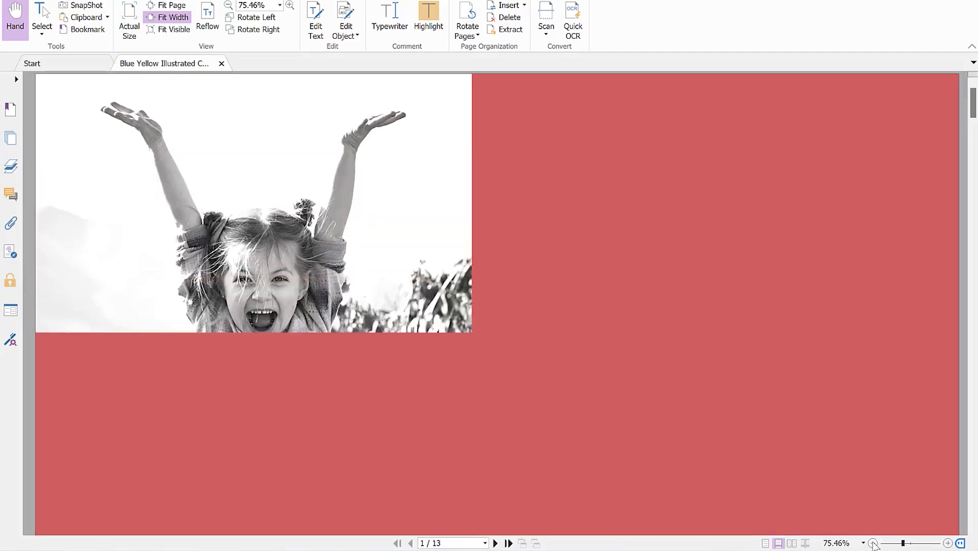
Step: Zoom out and look through the exported calendar's pages, then return to the Canva design
{"action": "left_click", "coordinate": [873, 544]}
{"action": "left_click", "coordinate": [873, 544]}
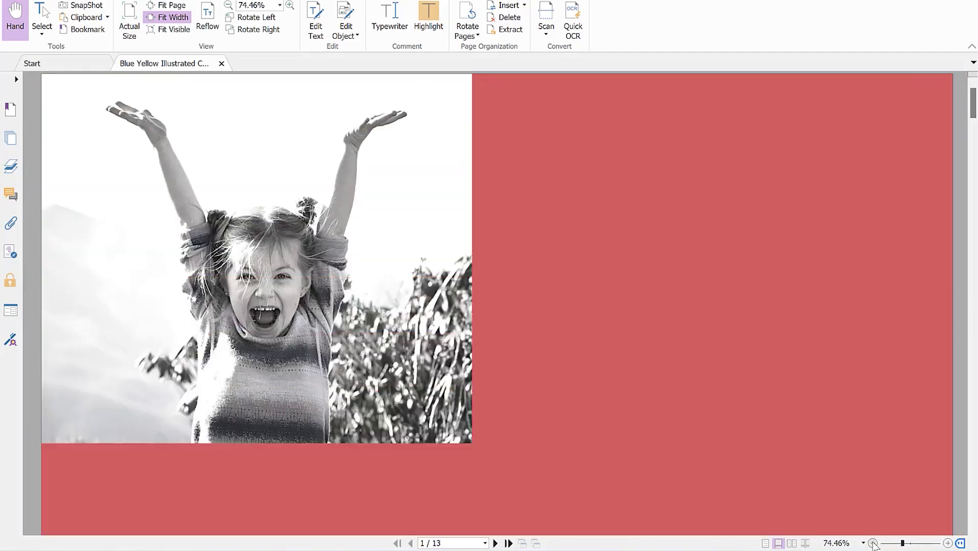
{"action": "scroll", "coordinate": [703, 263], "scroll_direction": "up", "scroll_amount": 2}
{"action": "scroll", "coordinate": [702, 263], "scroll_direction": "down", "scroll_amount": 3}
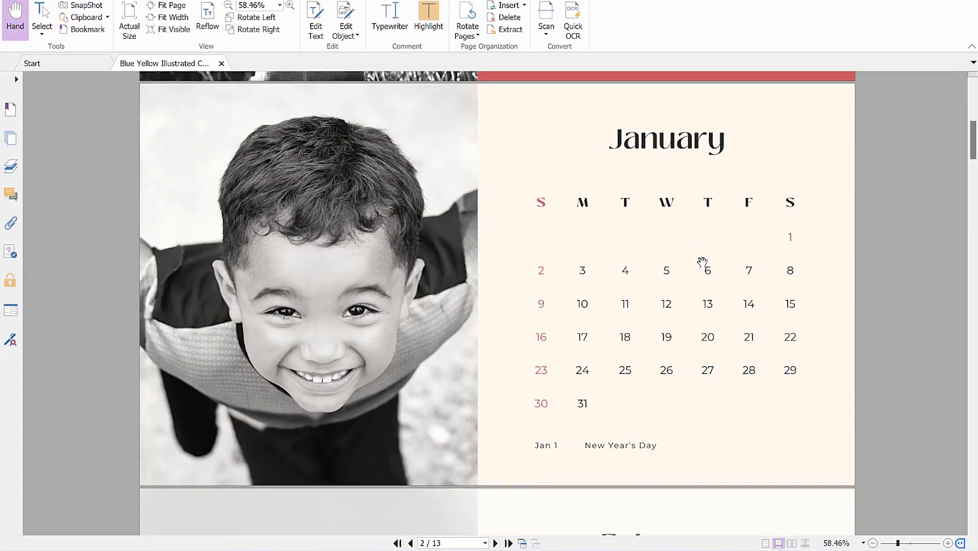
{"action": "scroll", "coordinate": [703, 263], "scroll_direction": "down", "scroll_amount": 15}
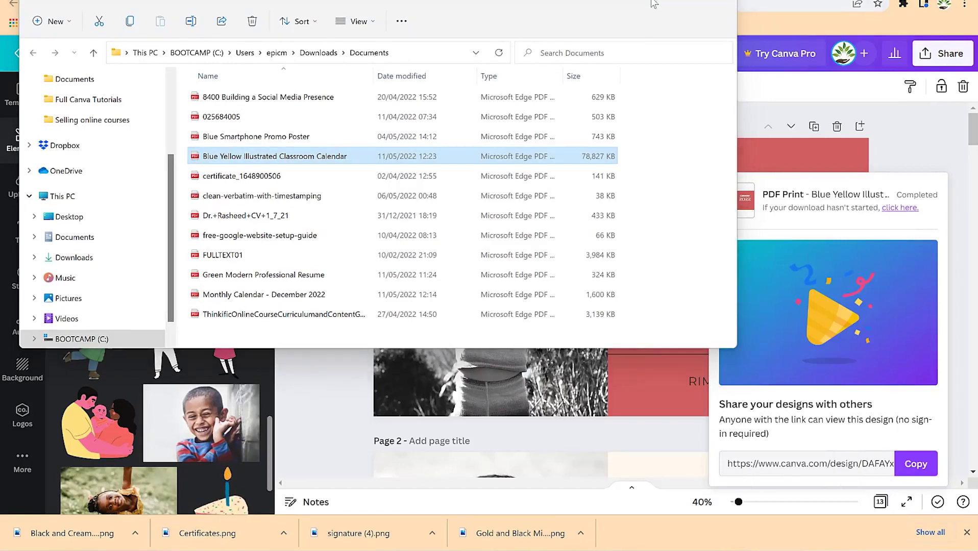
{"action": "left_click", "coordinate": [671, 2]}
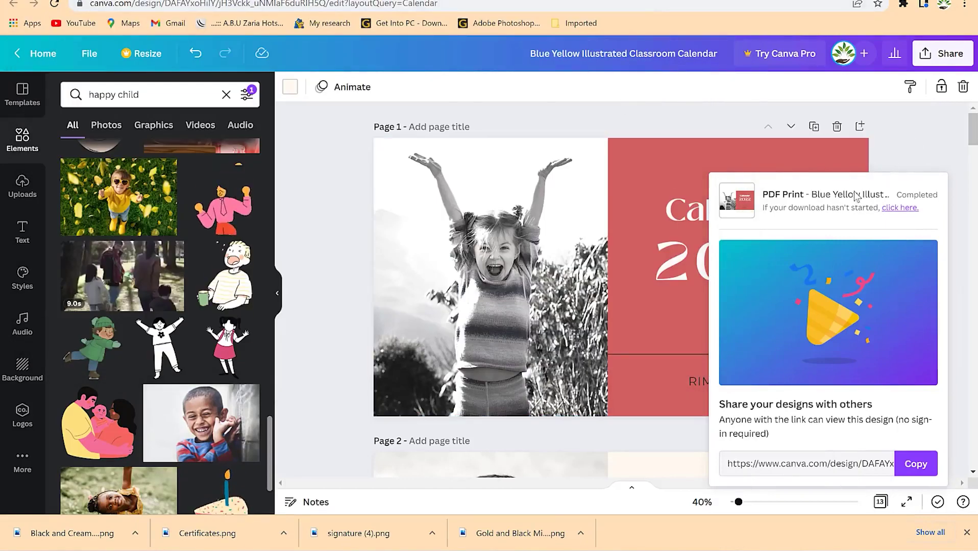